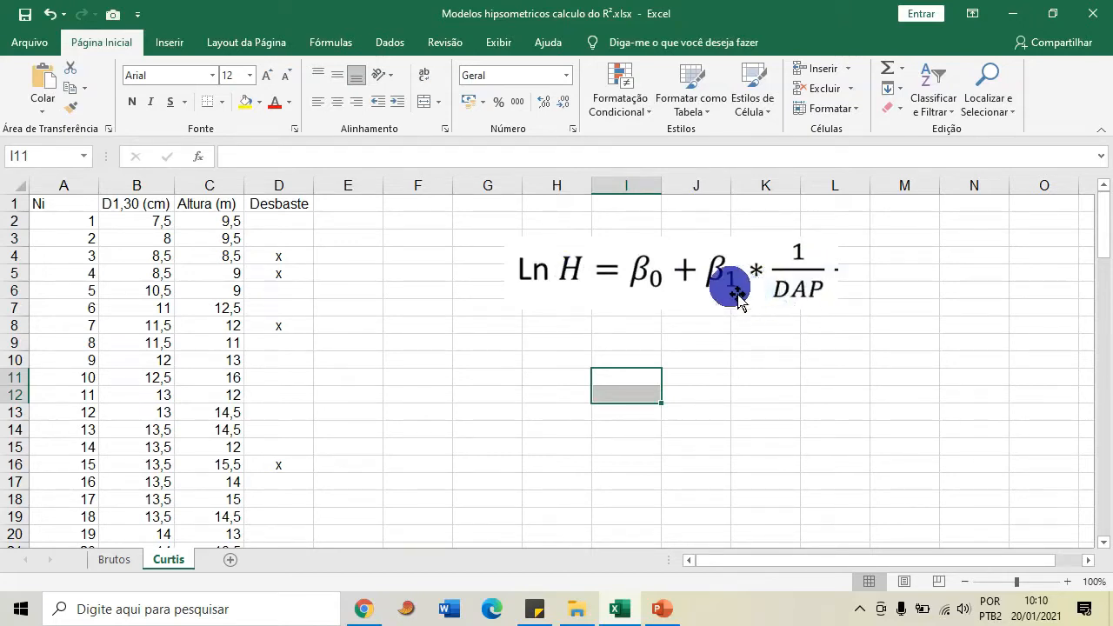
Shift the equation picture slightly right and enter the header "X = 1/DAP" in cell E1
{"action": "left_click", "coordinate": [657, 320]}
{"action": "left_click_drag", "start_coordinate": [658, 277], "coordinate": [707, 287]}
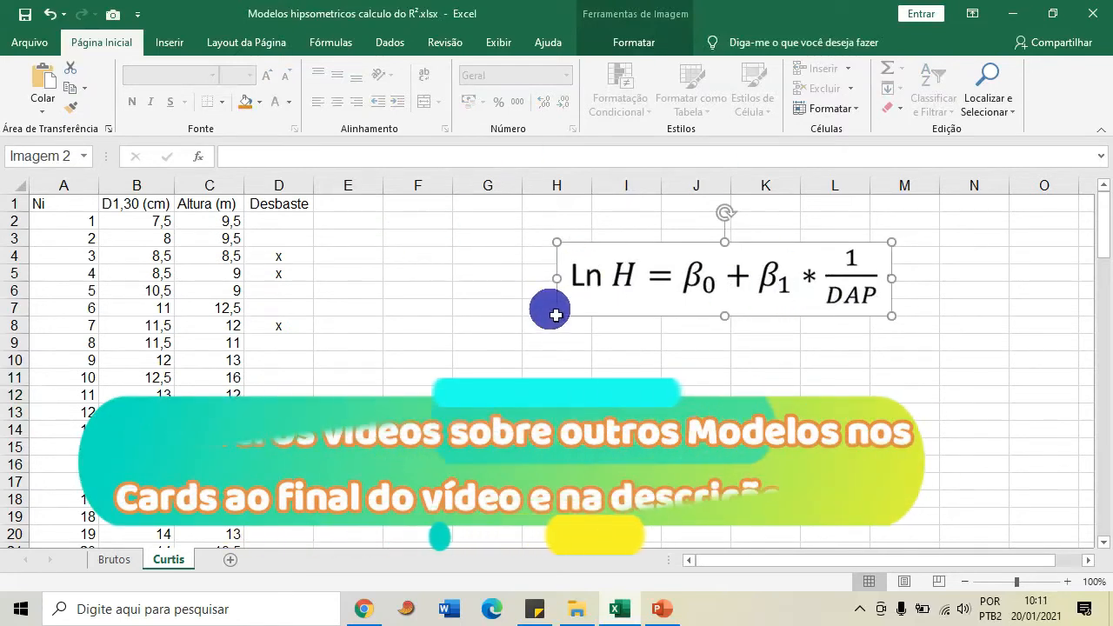
{"action": "left_click", "coordinate": [347, 203]}
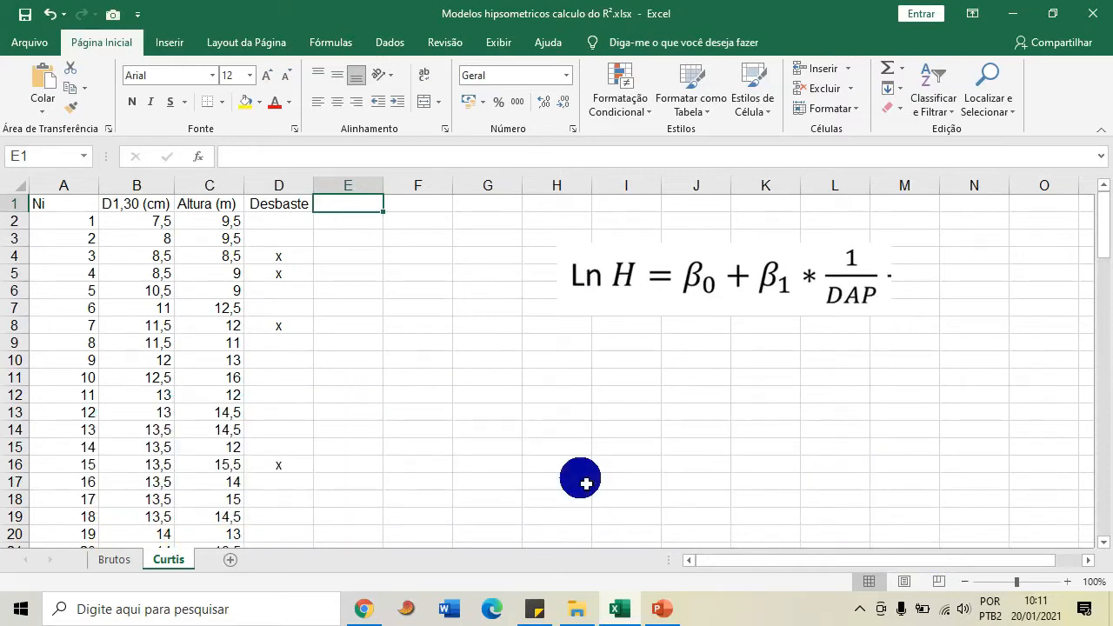
{"action": "type", "text": "X = 1/DAP"}
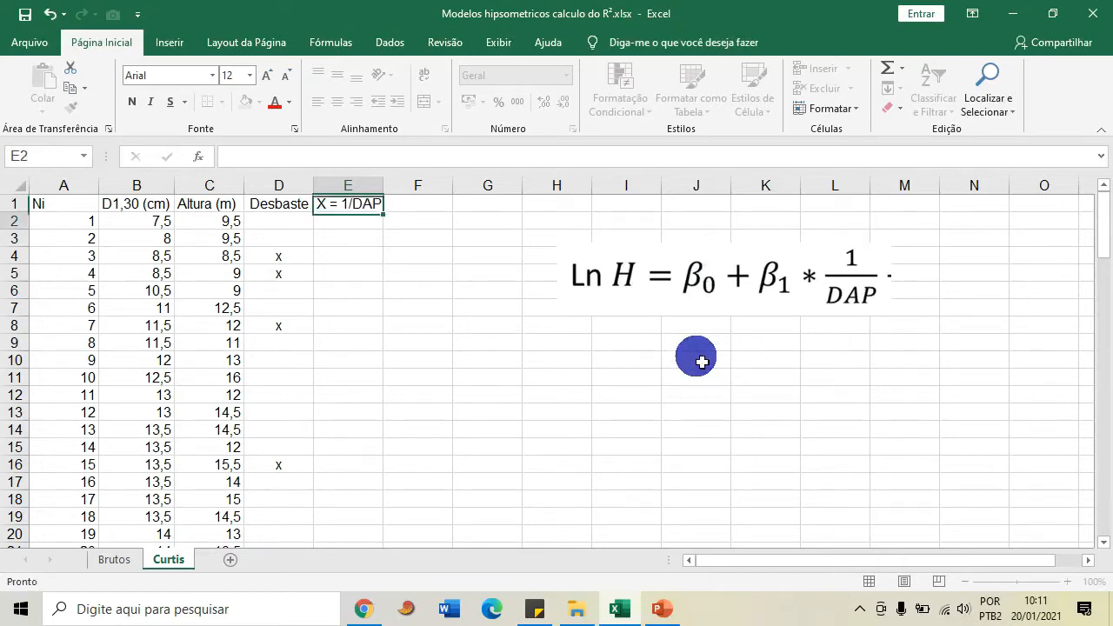
{"action": "key", "text": "Return"}
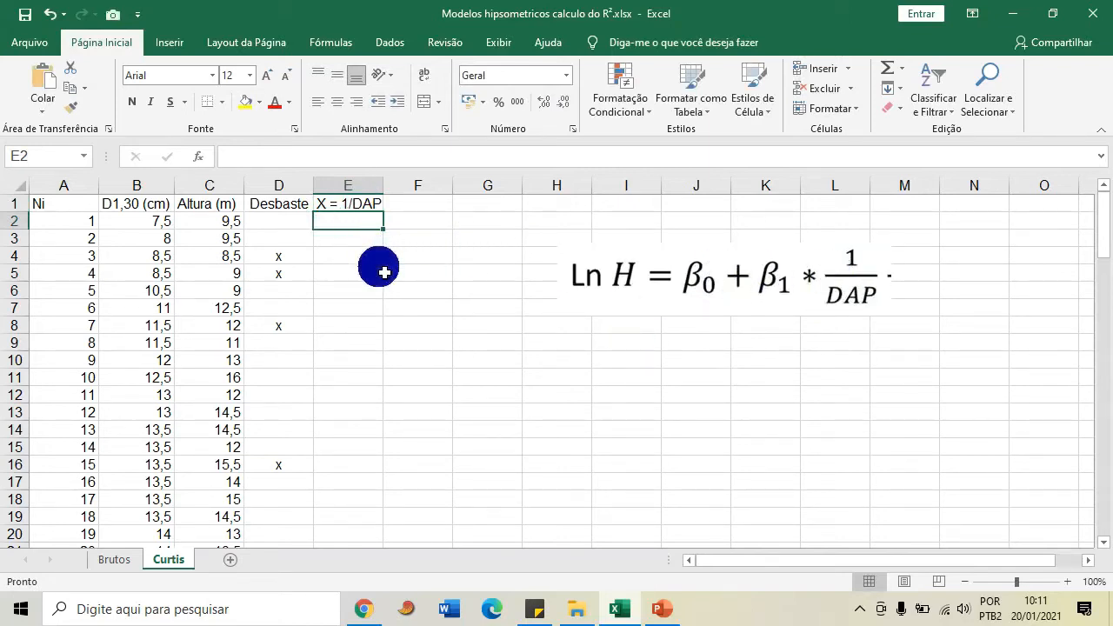
Calculate the inverse diameter in E2 with =1/B2 and fill the formula down column E for all trees
{"action": "type", "text": "=1/"}
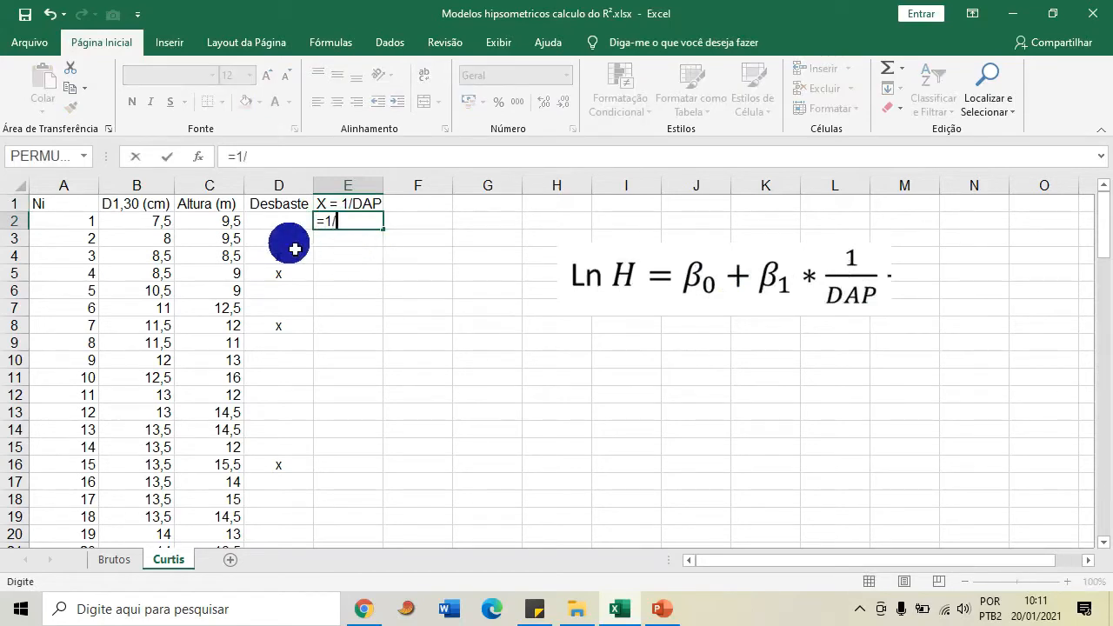
{"action": "left_click", "coordinate": [162, 220]}
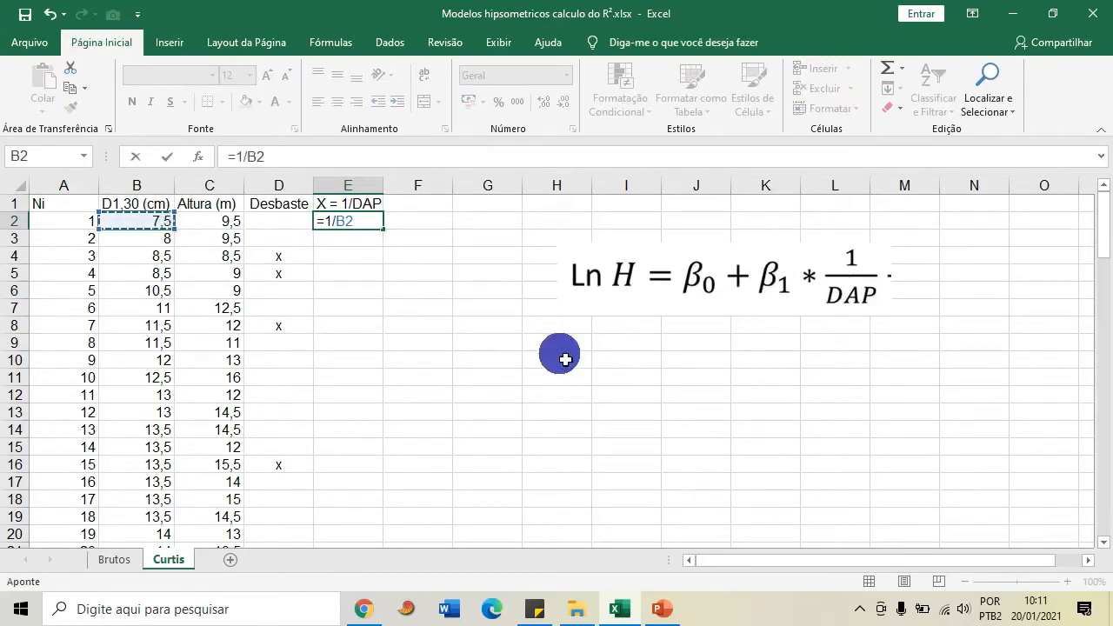
{"action": "key", "text": "Return"}
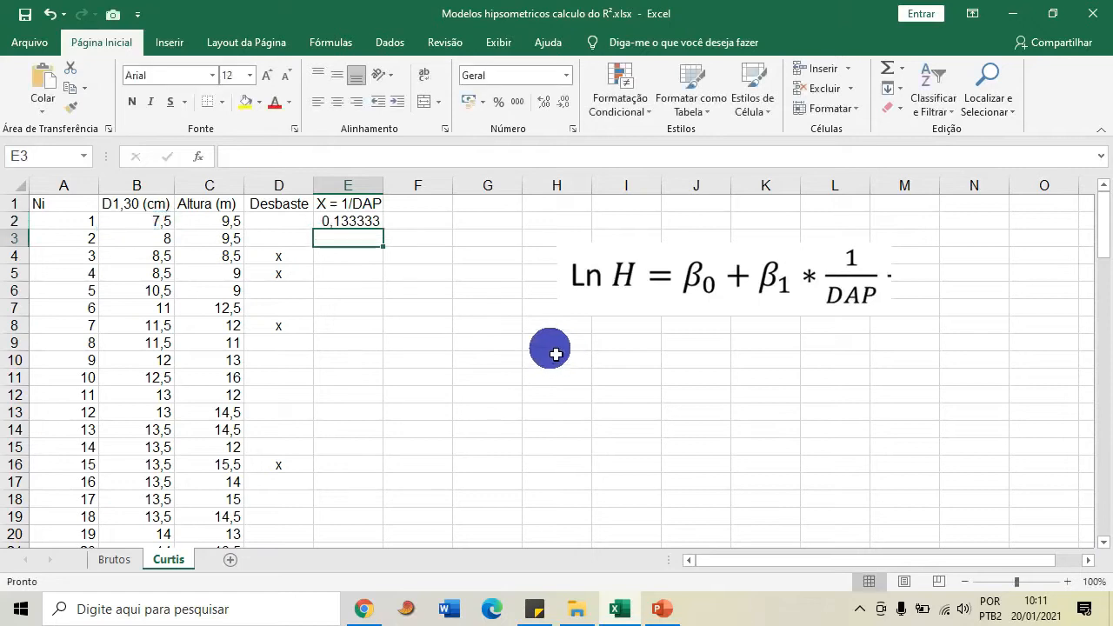
{"action": "left_click", "coordinate": [369, 221]}
{"action": "double_click", "coordinate": [384, 229]}
{"action": "scroll", "coordinate": [456, 341], "scroll_direction": "down", "scroll_amount": 17}
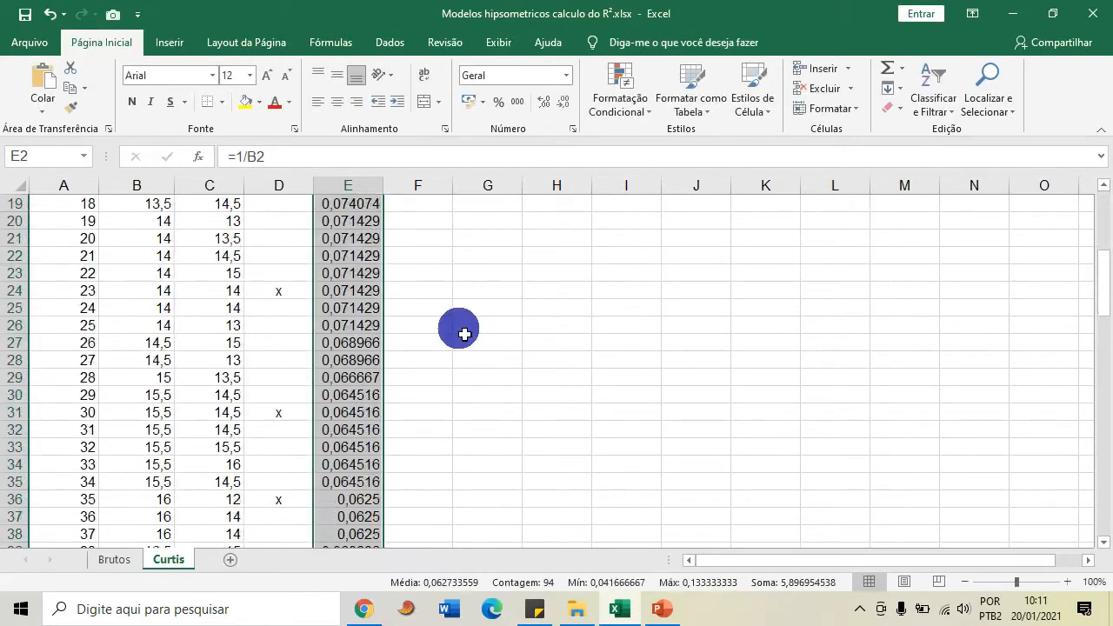
{"action": "scroll", "coordinate": [461, 344], "scroll_direction": "down", "scroll_amount": 8}
{"action": "scroll", "coordinate": [460, 343], "scroll_direction": "up", "scroll_amount": 20}
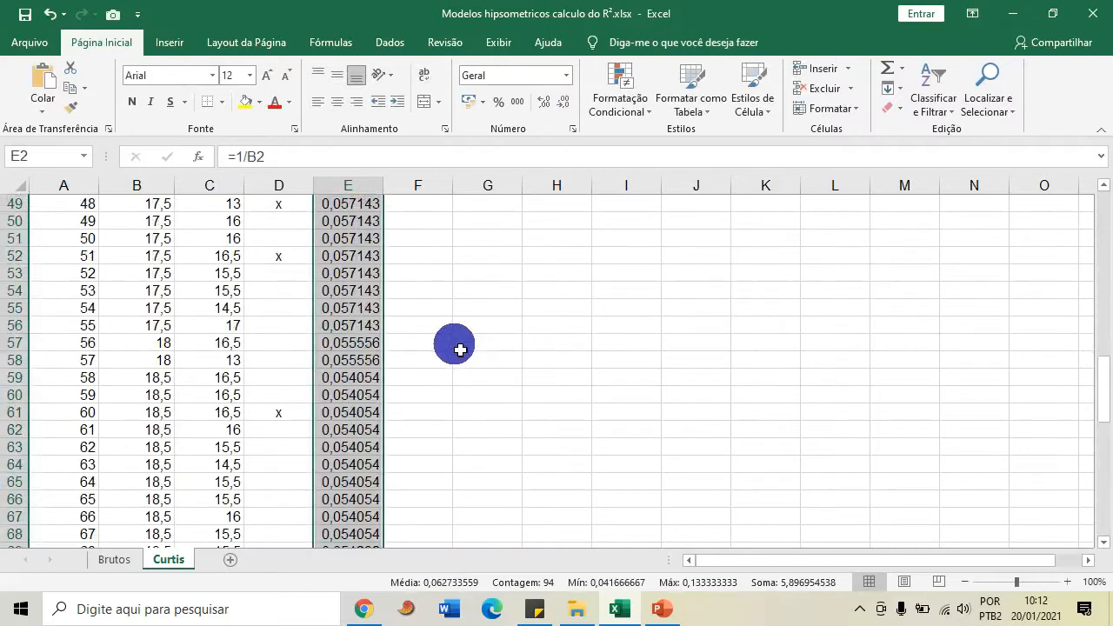
Add a "Y = LnH" column in F, calculating =LN(C2) in F2 and filling it down for all trees
{"action": "left_click", "coordinate": [405, 205]}
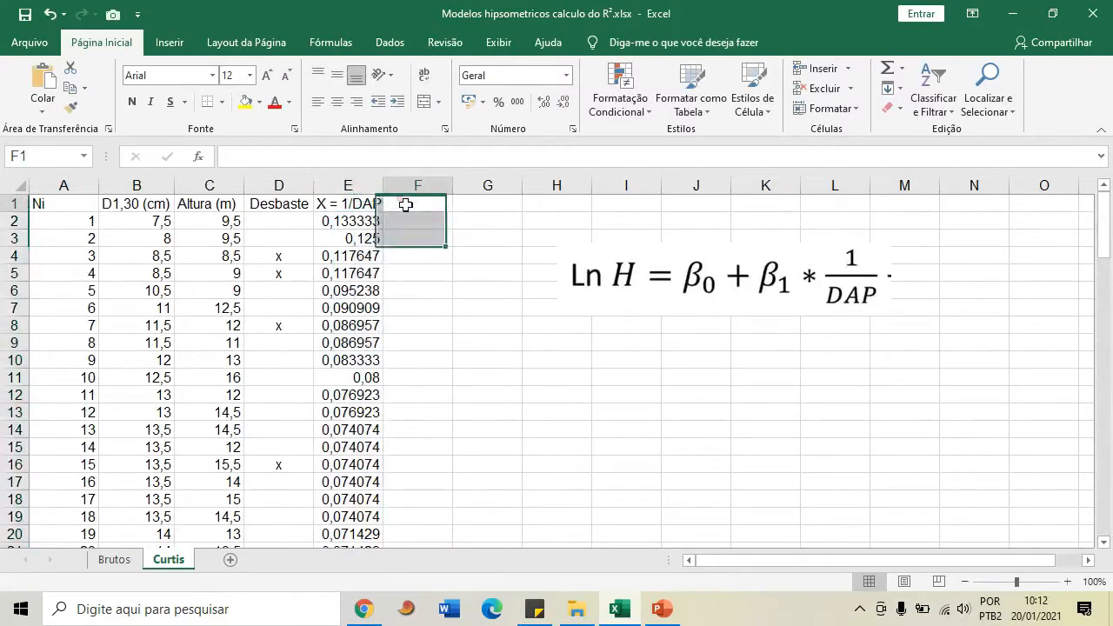
{"action": "type", "text": "Y = LnH"}
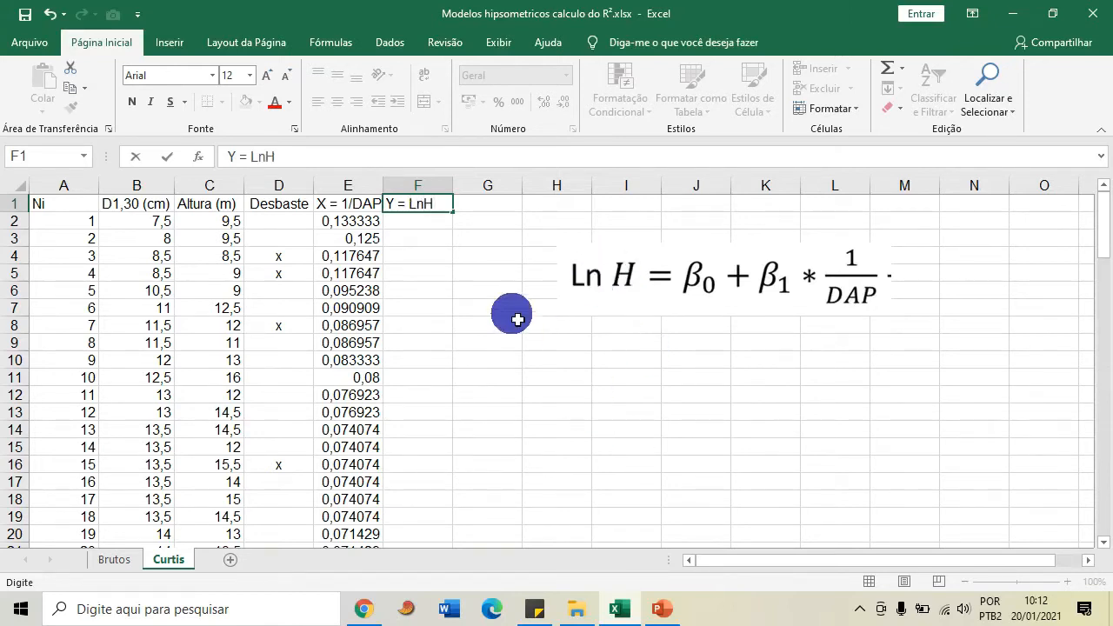
{"action": "left_click", "coordinate": [438, 226]}
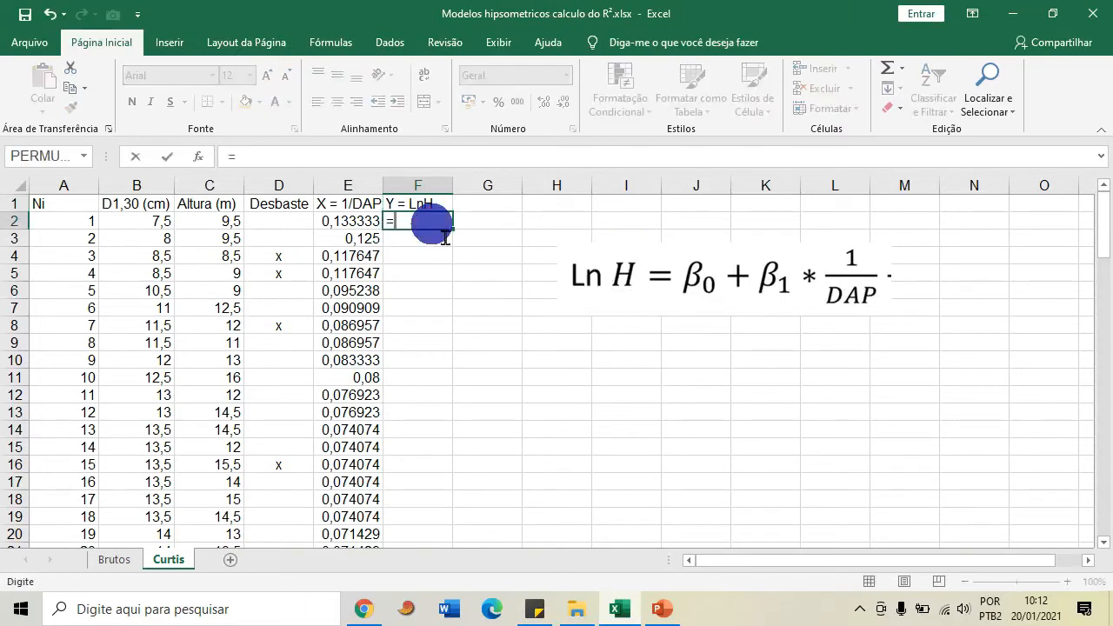
{"action": "type", "text": "=ln"}
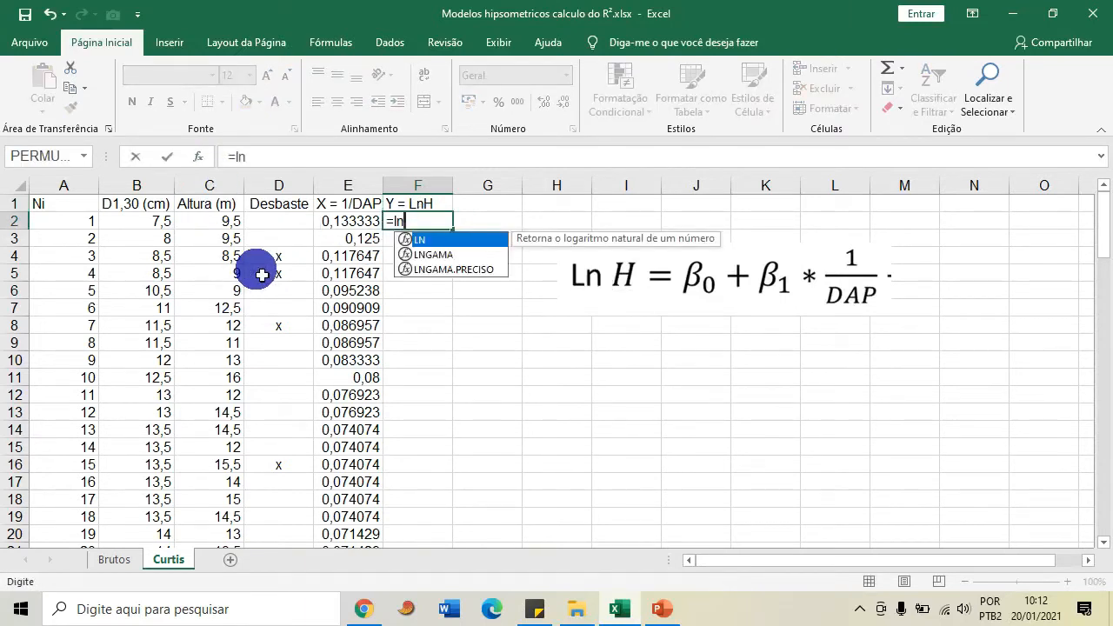
{"action": "double_click", "coordinate": [429, 241]}
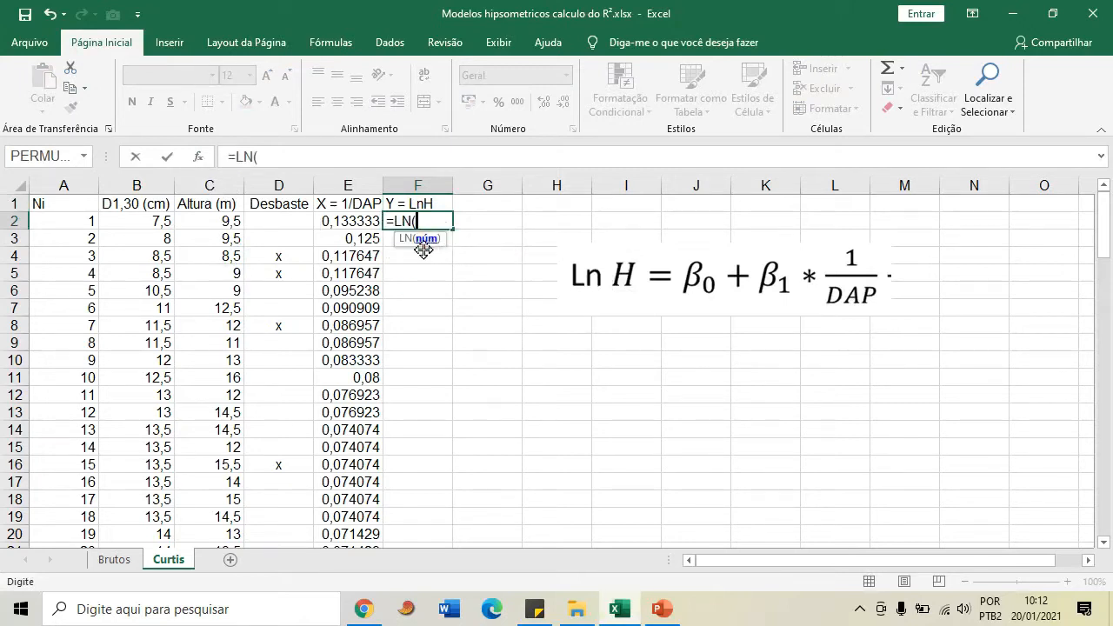
{"action": "left_click", "coordinate": [225, 225]}
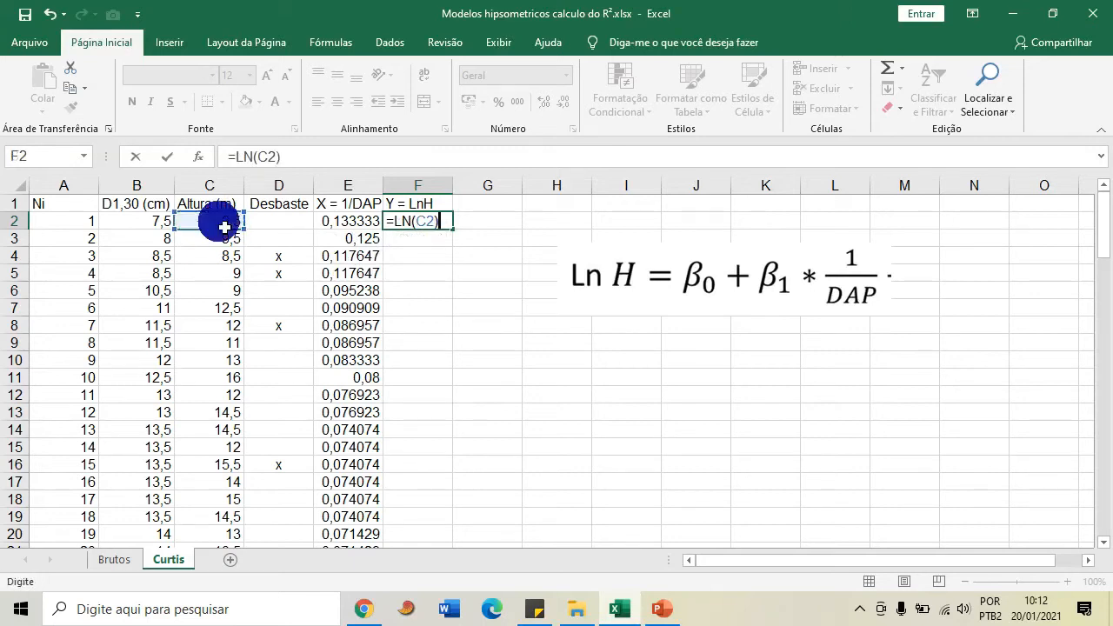
{"action": "type", "text": ")"}
{"action": "key", "text": "Return"}
{"action": "left_click", "coordinate": [449, 228]}
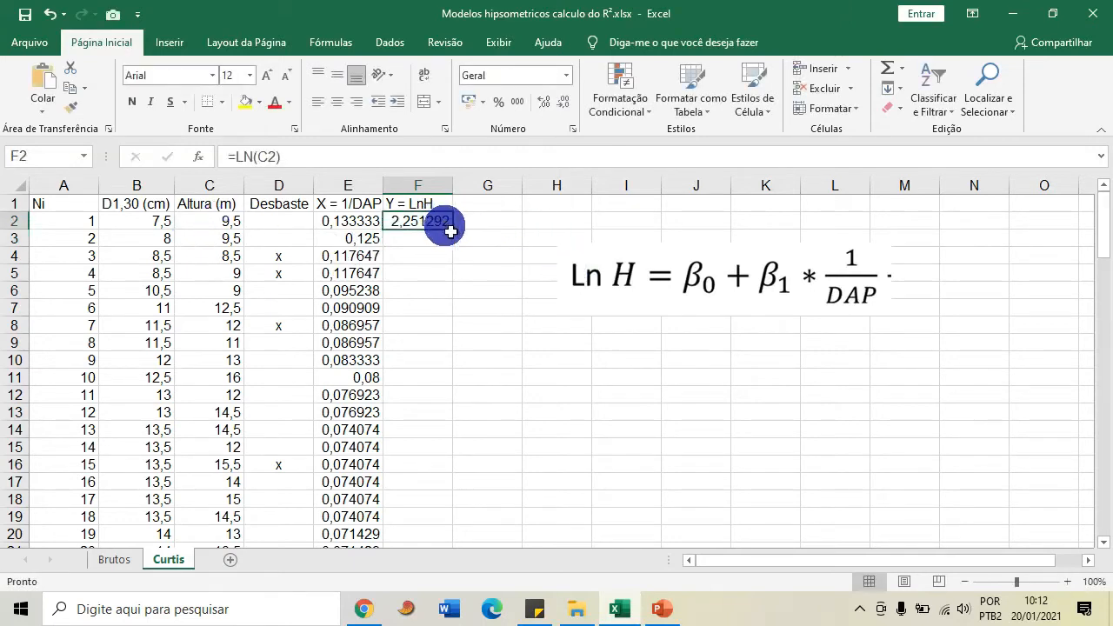
{"action": "double_click", "coordinate": [458, 238]}
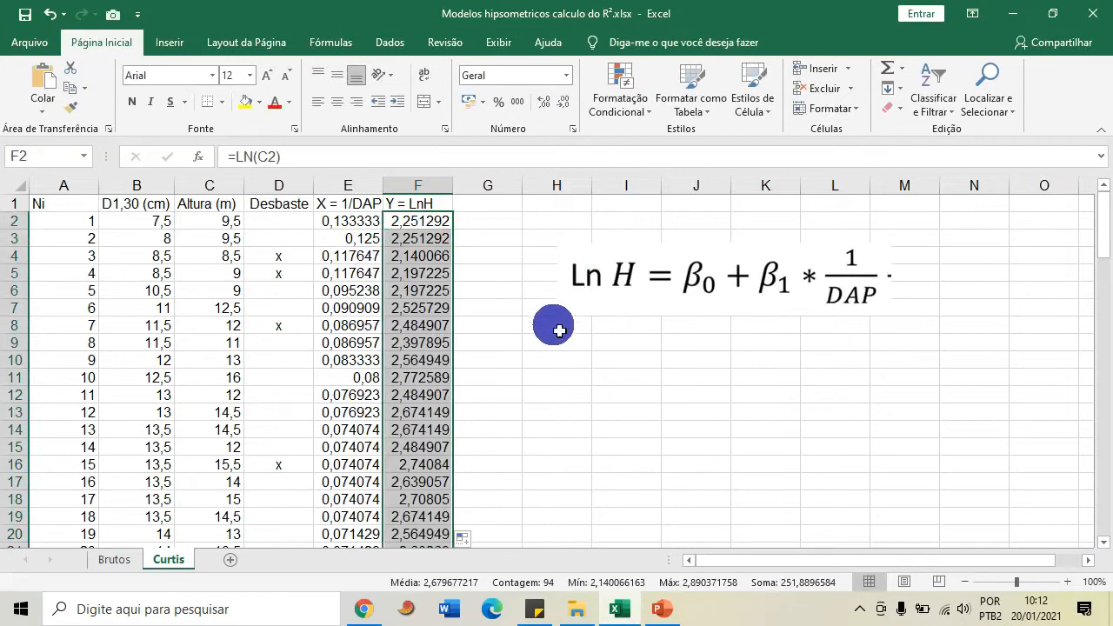
Move the equation picture further right over columns K to O, clear of the data, and deselect it
{"action": "left_click", "coordinate": [715, 286]}
{"action": "left_click_drag", "start_coordinate": [718, 286], "coordinate": [821, 288]}
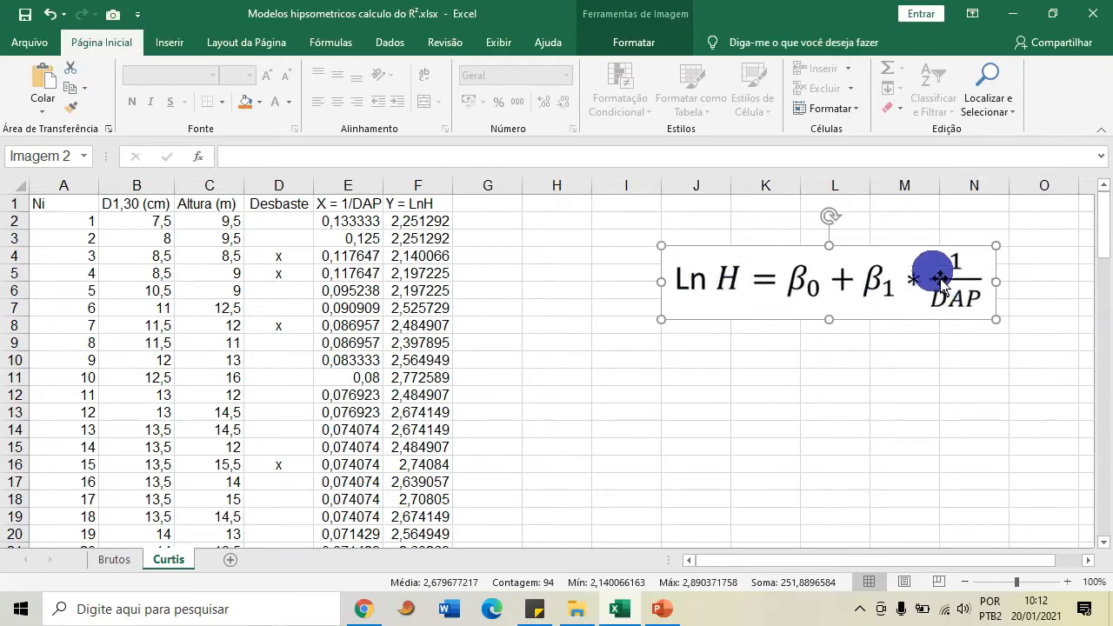
{"action": "left_click_drag", "start_coordinate": [910, 275], "coordinate": [975, 276]}
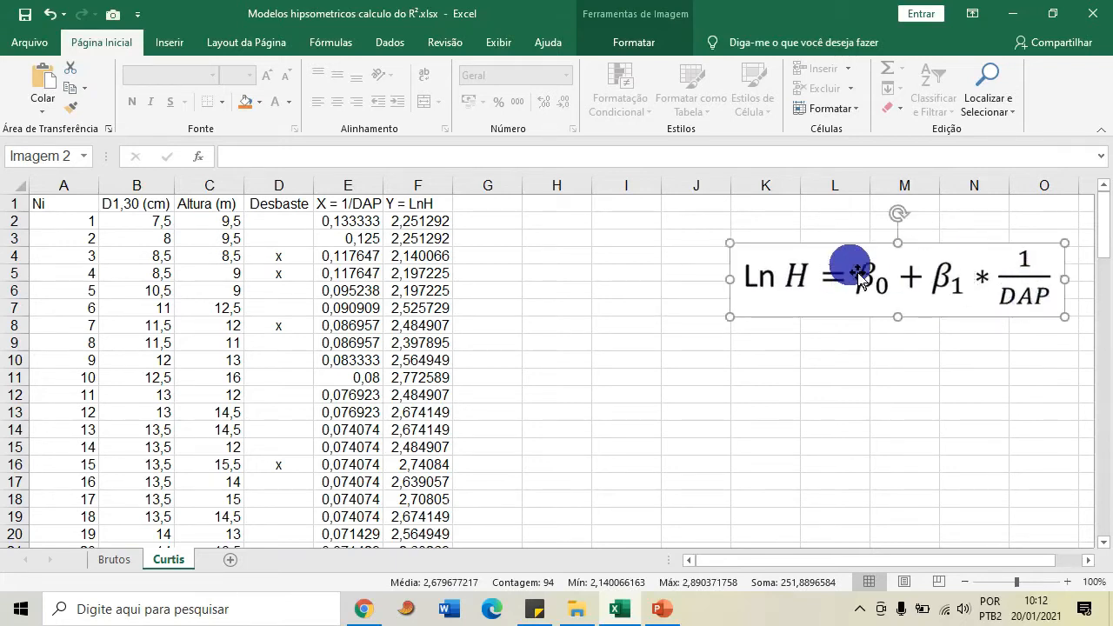
{"action": "left_click", "coordinate": [552, 312]}
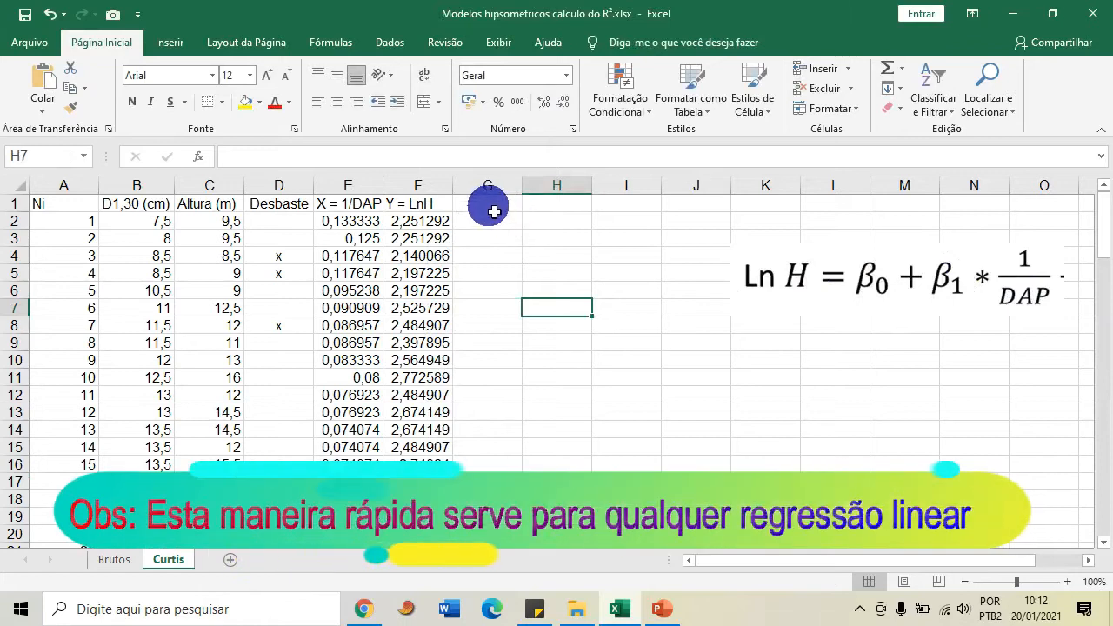
Start a Regression from the data analysis tools and set the Y input range to $F$1:$F$95
{"action": "left_click", "coordinate": [388, 42]}
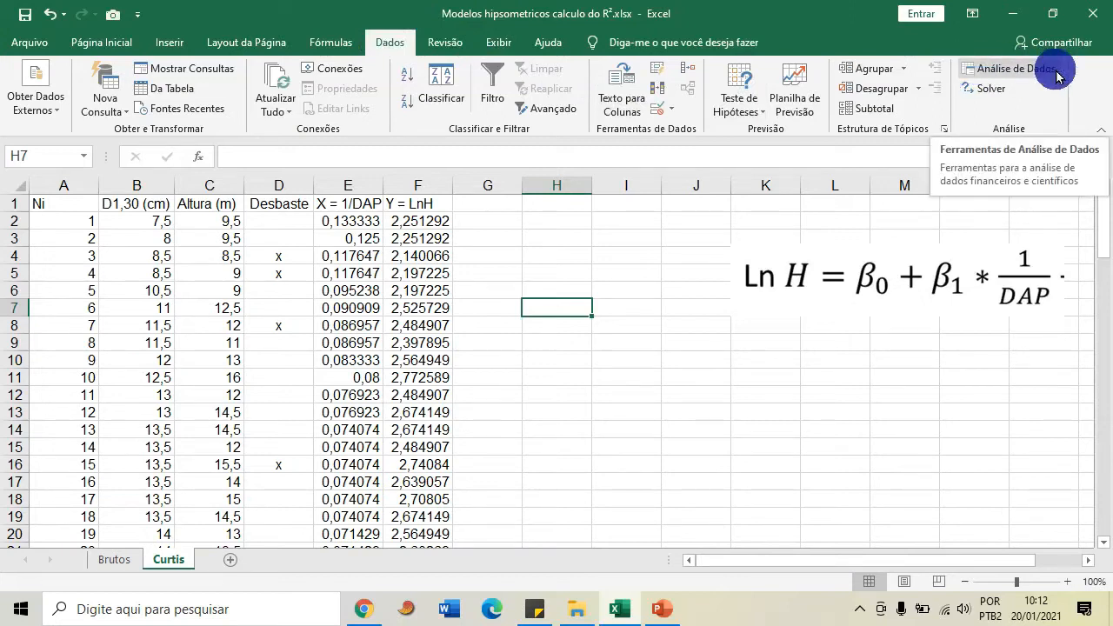
{"action": "left_click", "coordinate": [1008, 70]}
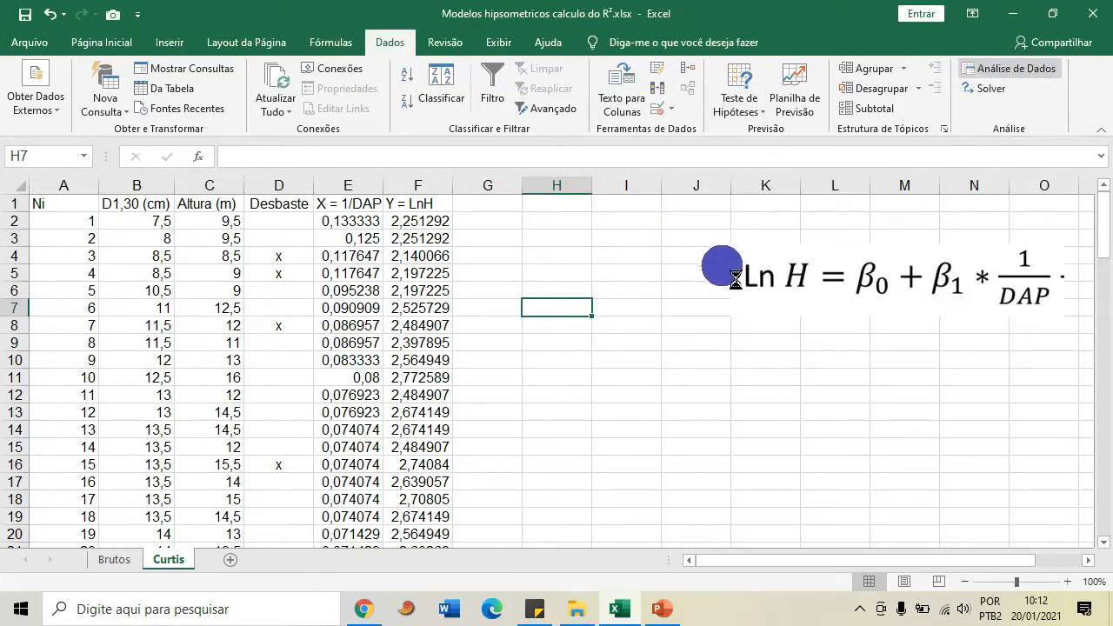
{"action": "scroll", "coordinate": [680, 344], "scroll_direction": "down", "scroll_amount": 3}
{"action": "left_click", "coordinate": [661, 338]}
{"action": "left_click", "coordinate": [938, 284]}
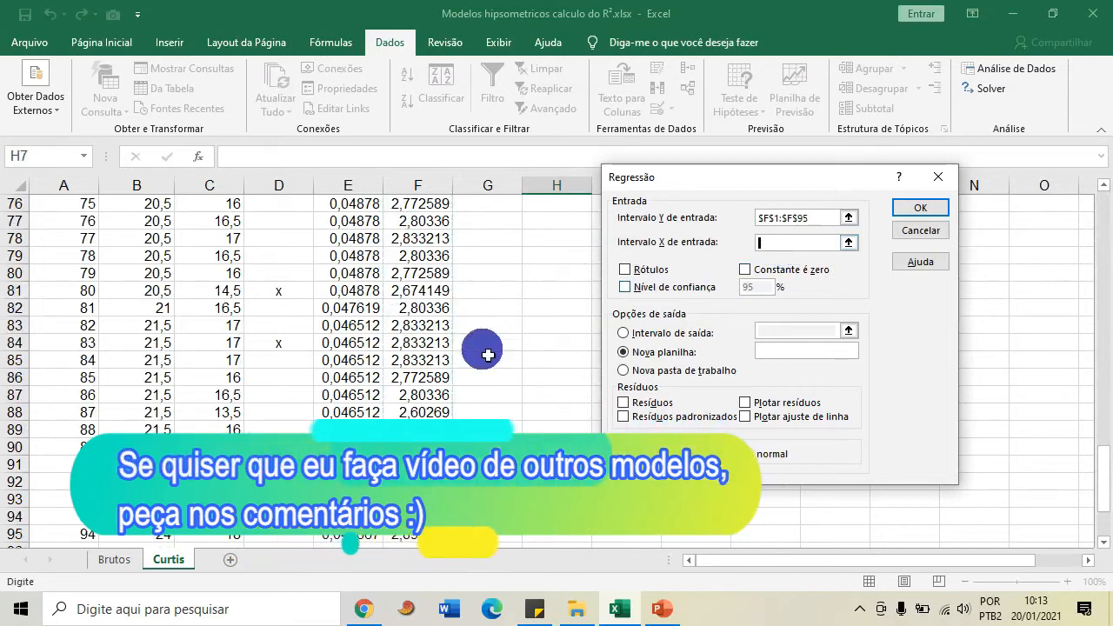
Set the X input range to $E$1:$E$95, enable Rótulos and run the regression to a new worksheet
{"action": "scroll", "coordinate": [470, 366], "scroll_direction": "up", "scroll_amount": 5}
{"action": "scroll", "coordinate": [452, 378], "scroll_direction": "up", "scroll_amount": 20}
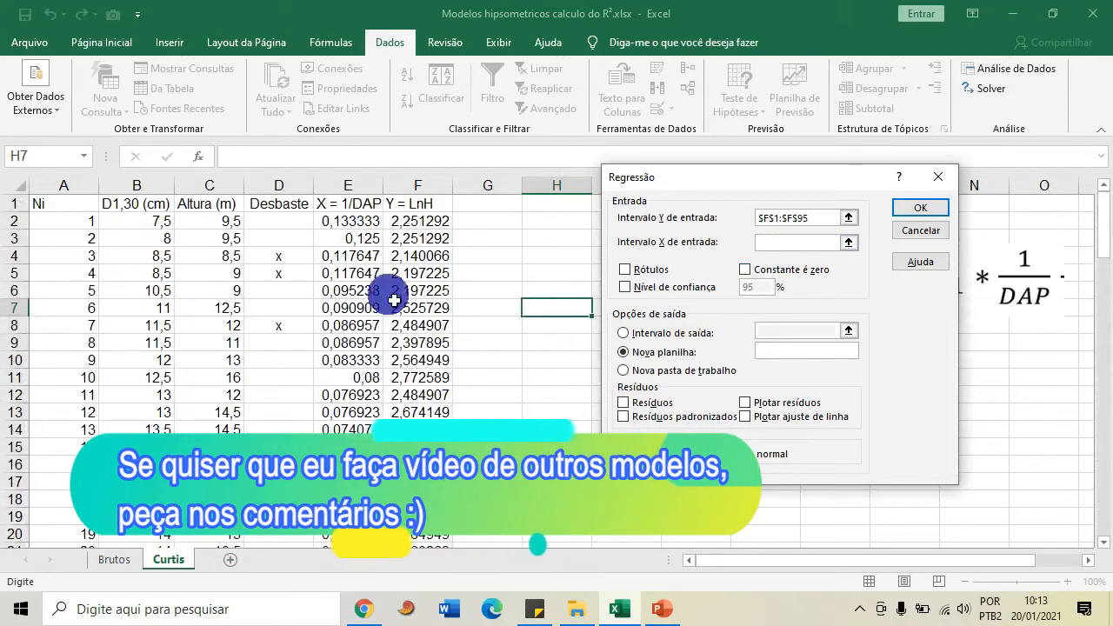
{"action": "left_click", "coordinate": [355, 210]}
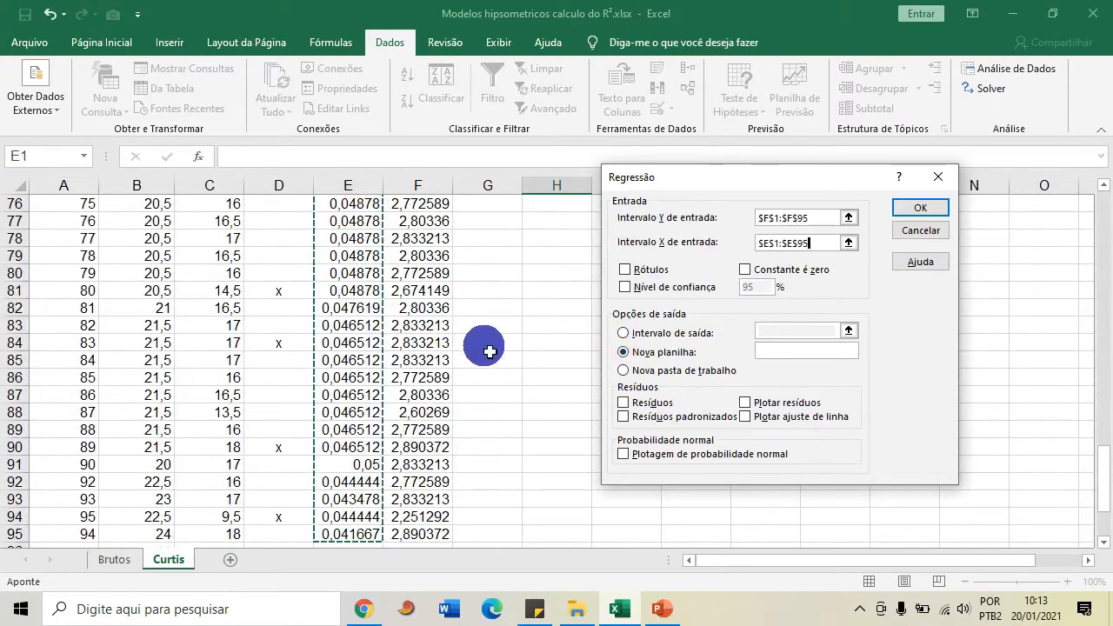
{"action": "scroll", "coordinate": [483, 346], "scroll_direction": "up", "scroll_amount": 20}
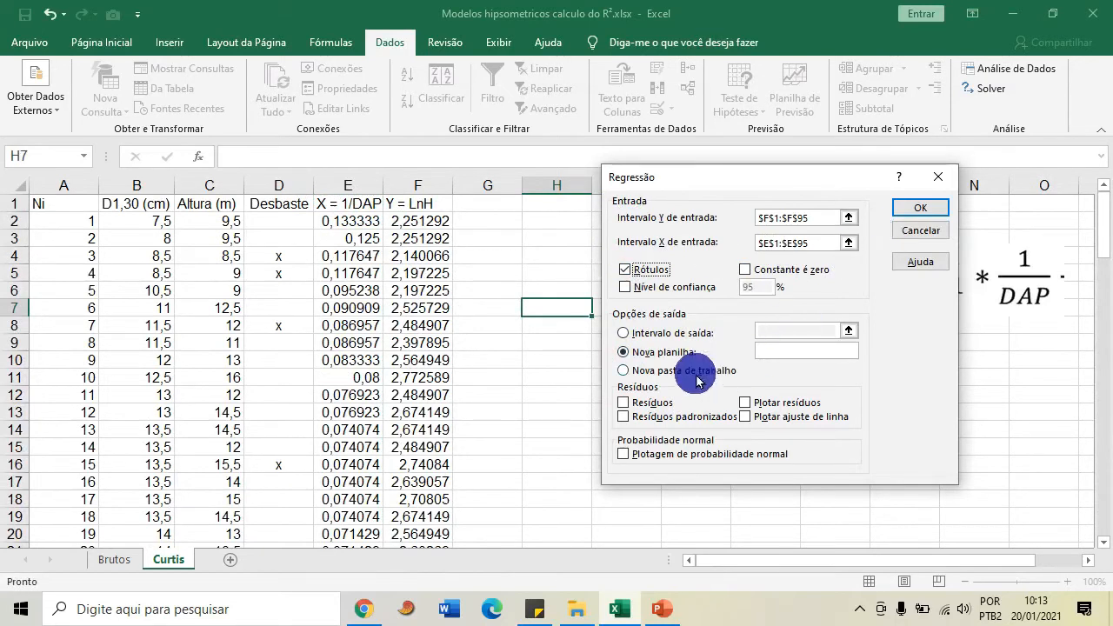
{"action": "left_click", "coordinate": [929, 210]}
Autofit the widths of columns A through I on the regression results sheet
{"action": "left_click_drag", "start_coordinate": [104, 188], "coordinate": [105, 188]}
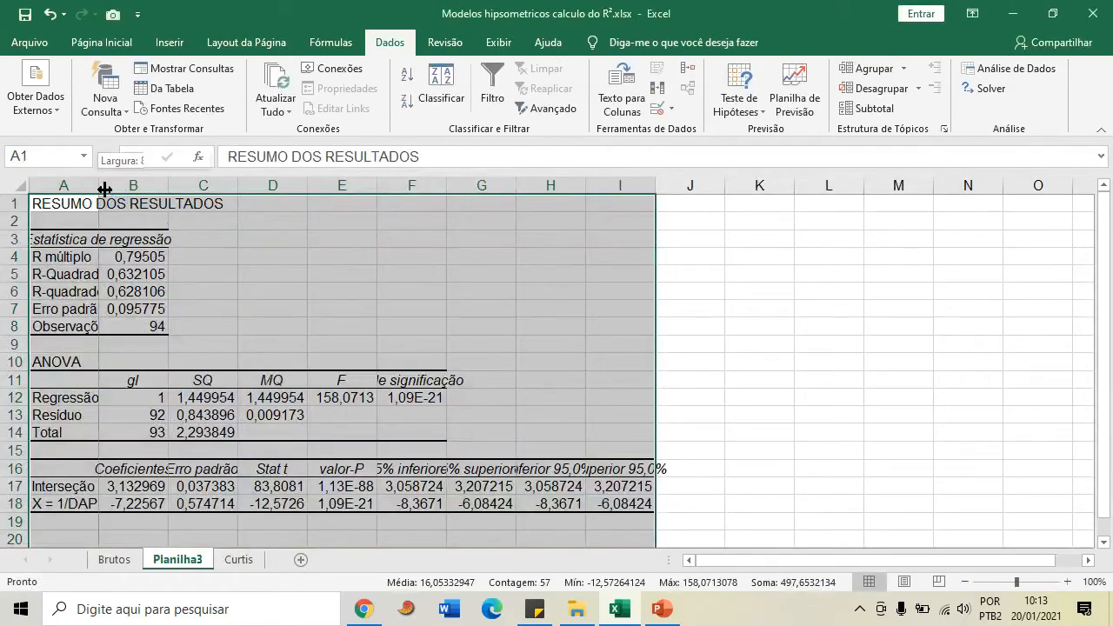
{"action": "double_click", "coordinate": [104, 189]}
{"action": "scroll", "coordinate": [434, 398], "scroll_direction": "down", "scroll_amount": 1}
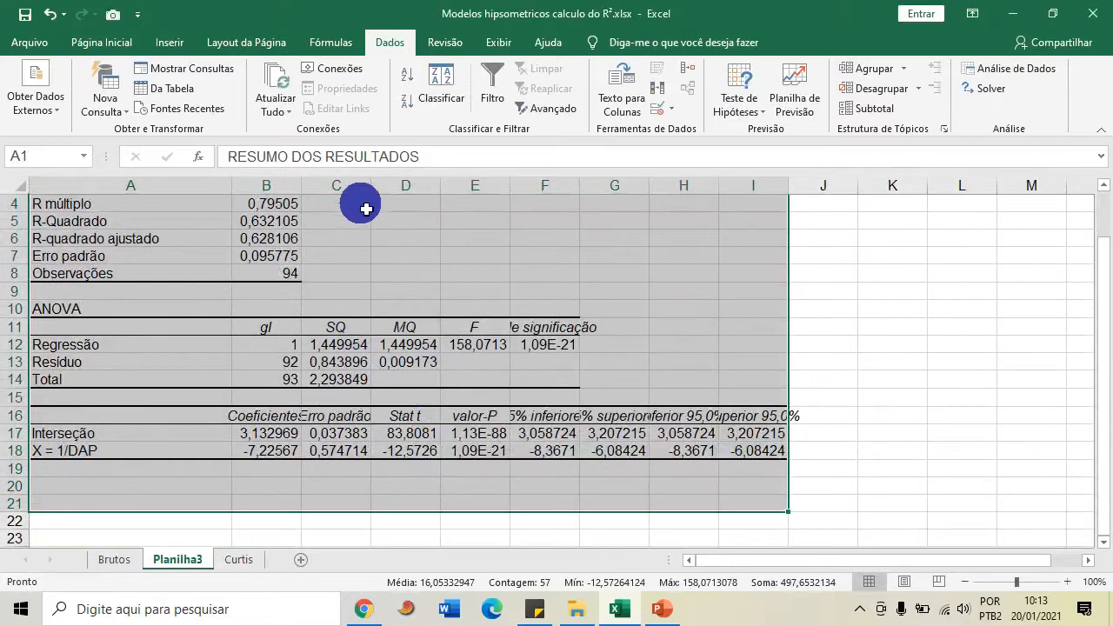
{"action": "double_click", "coordinate": [302, 186]}
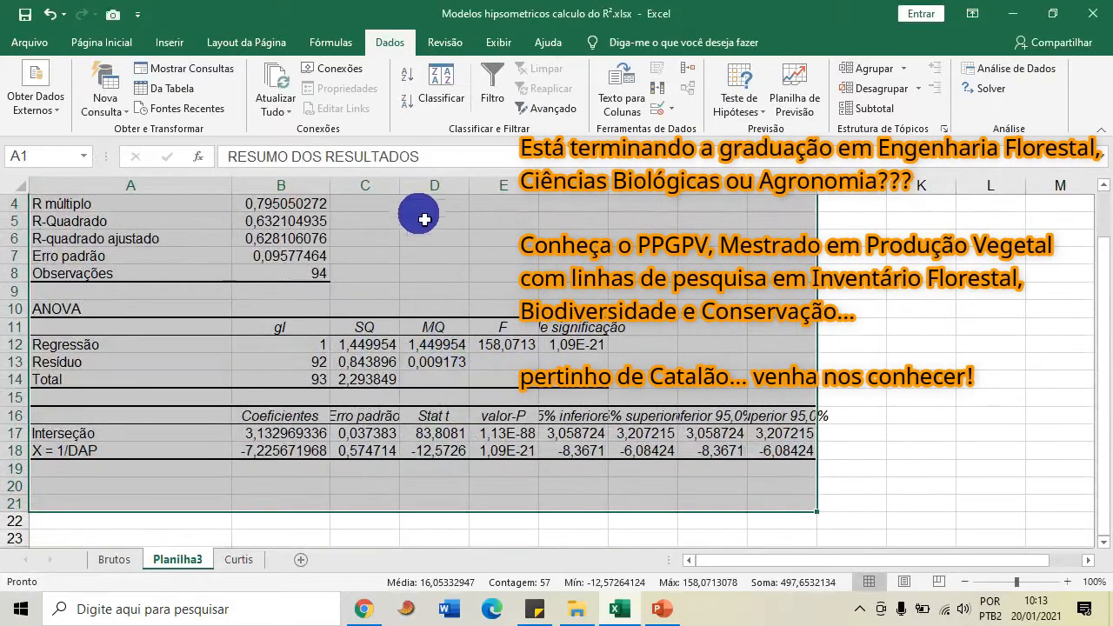
{"action": "double_click", "coordinate": [399, 186]}
{"action": "double_click", "coordinate": [493, 186]}
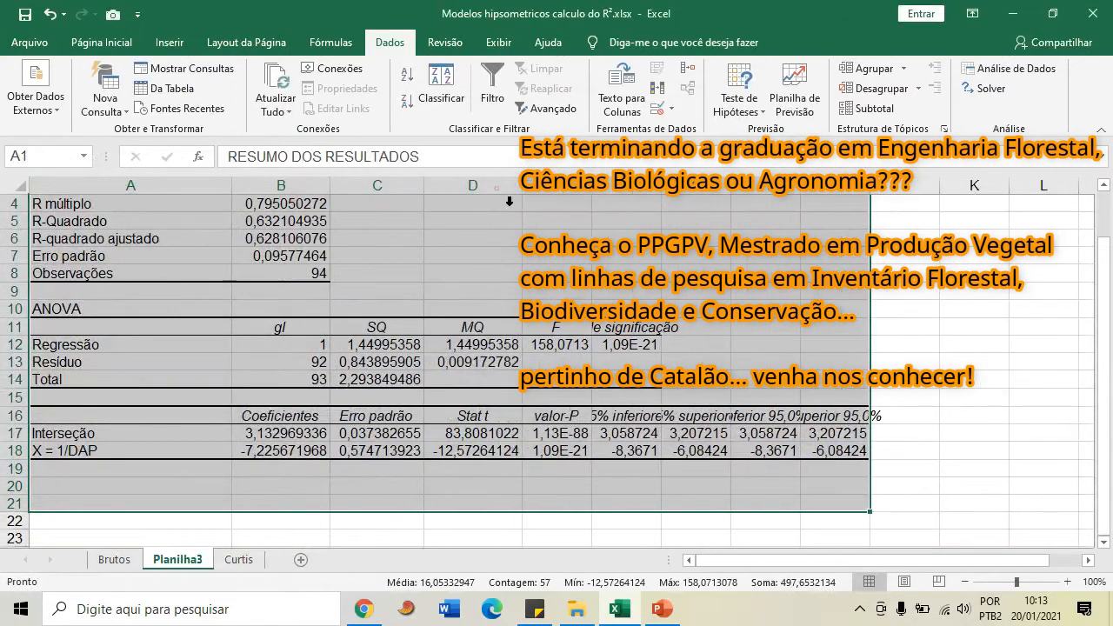
{"action": "double_click", "coordinate": [591, 186]}
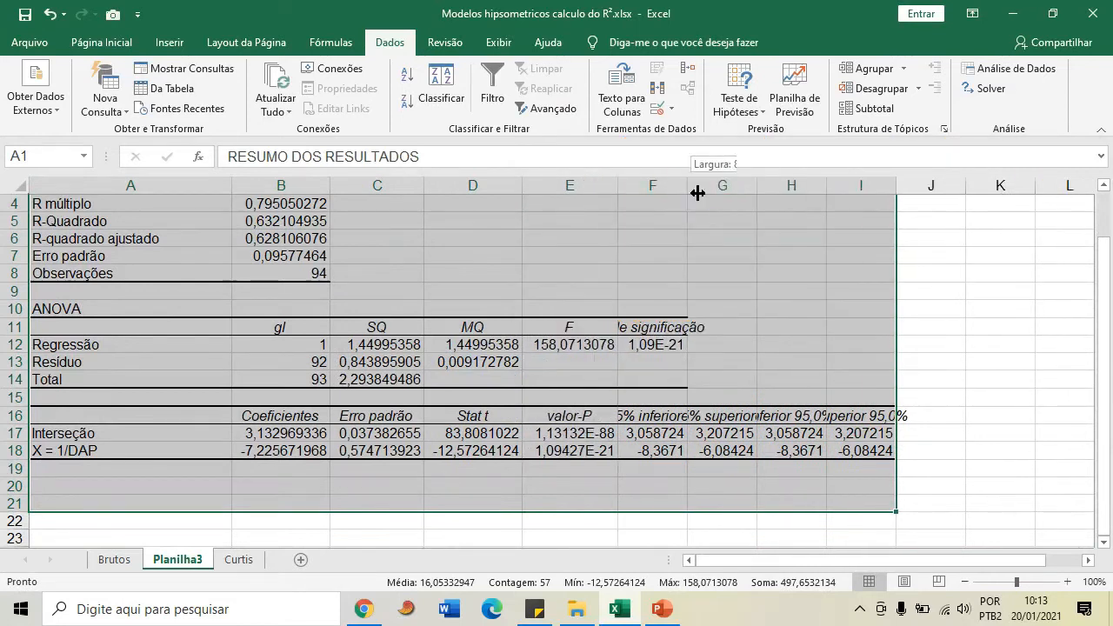
{"action": "double_click", "coordinate": [687, 186]}
{"action": "double_click", "coordinate": [806, 186]}
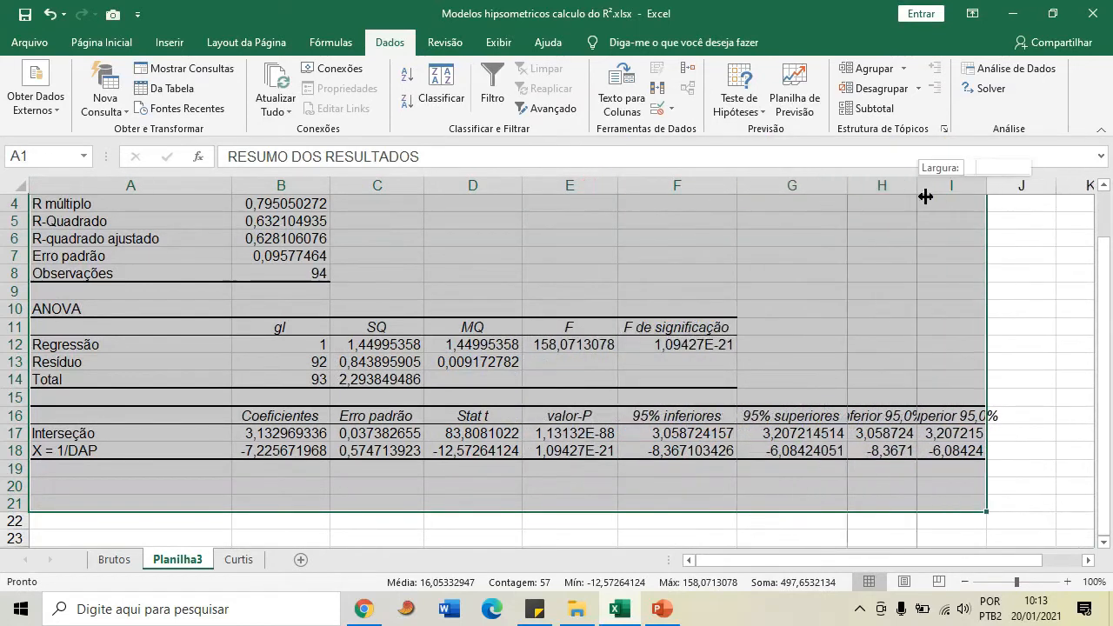
{"action": "double_click", "coordinate": [919, 186]}
{"action": "double_click", "coordinate": [1014, 186]}
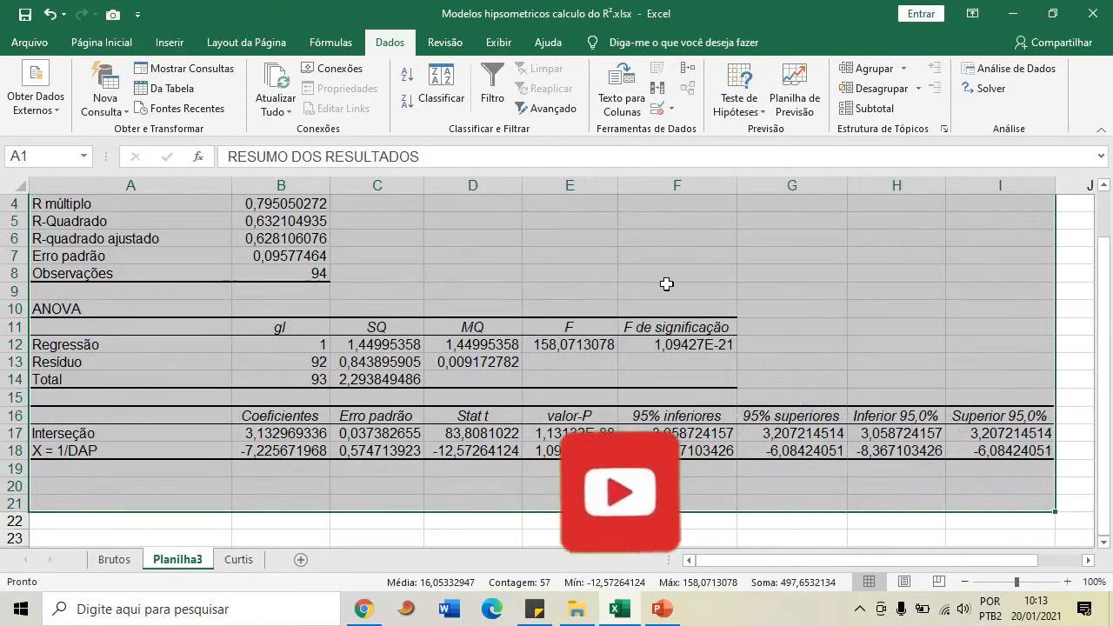
{"action": "left_click", "coordinate": [226, 466]}
Rename the regression results sheet as Curtis Reg
{"action": "right_click", "coordinate": [170, 556]}
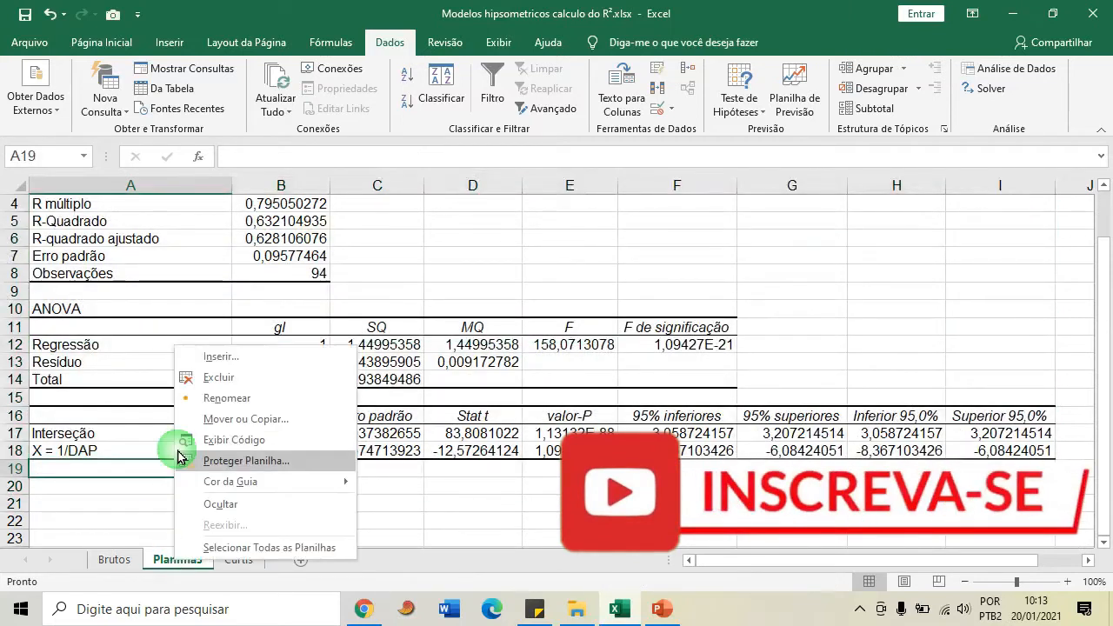
{"action": "left_click", "coordinate": [209, 402]}
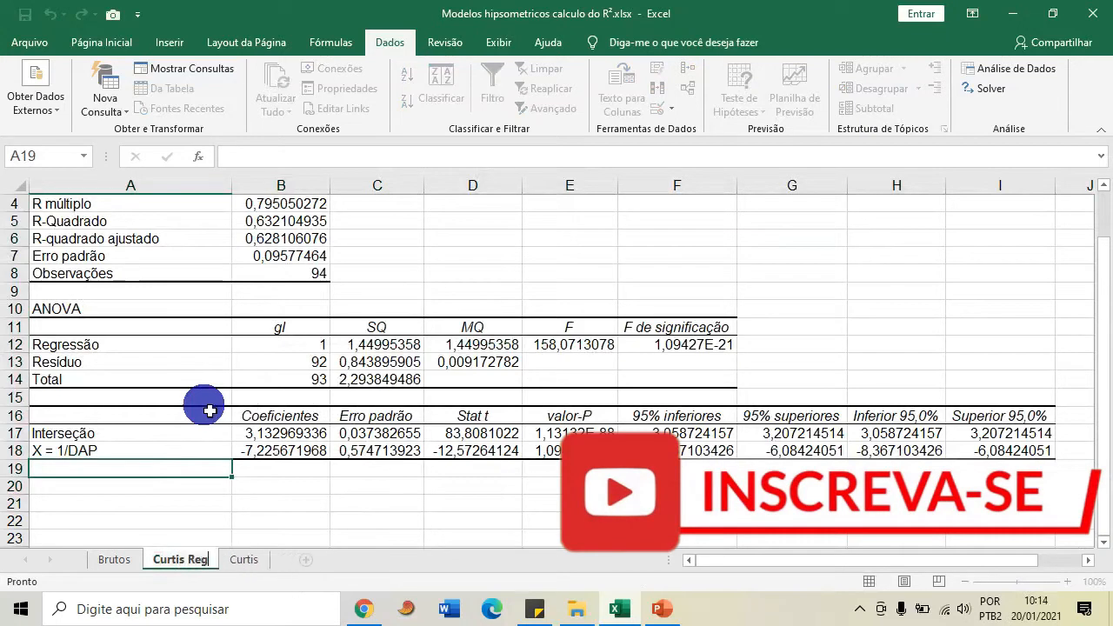
{"action": "key", "text": "Return"}
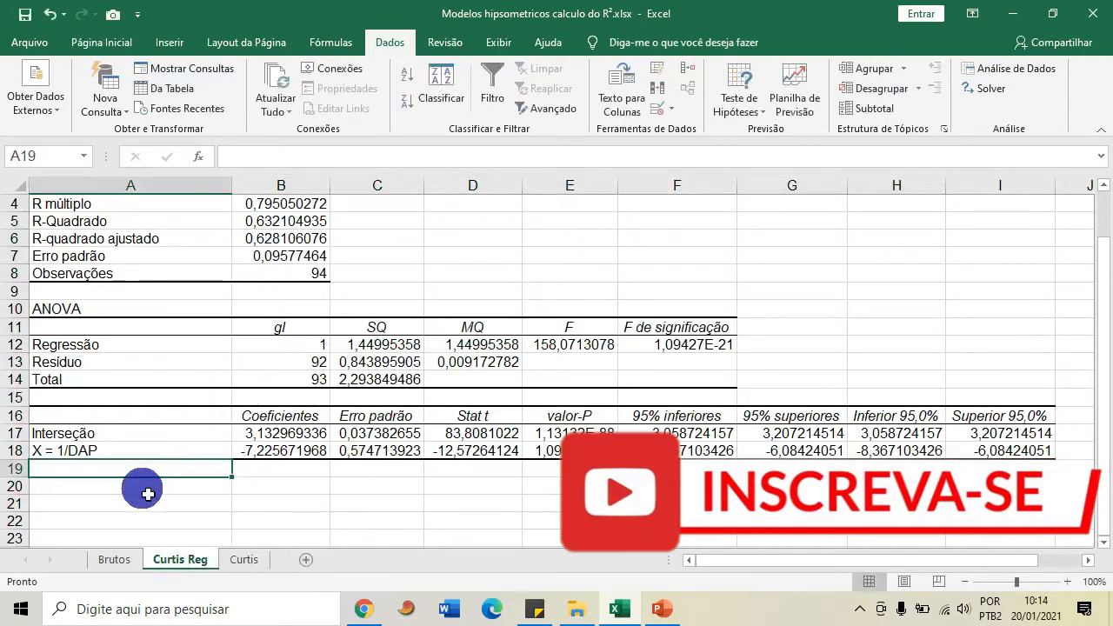
{"action": "left_click", "coordinate": [248, 559]}
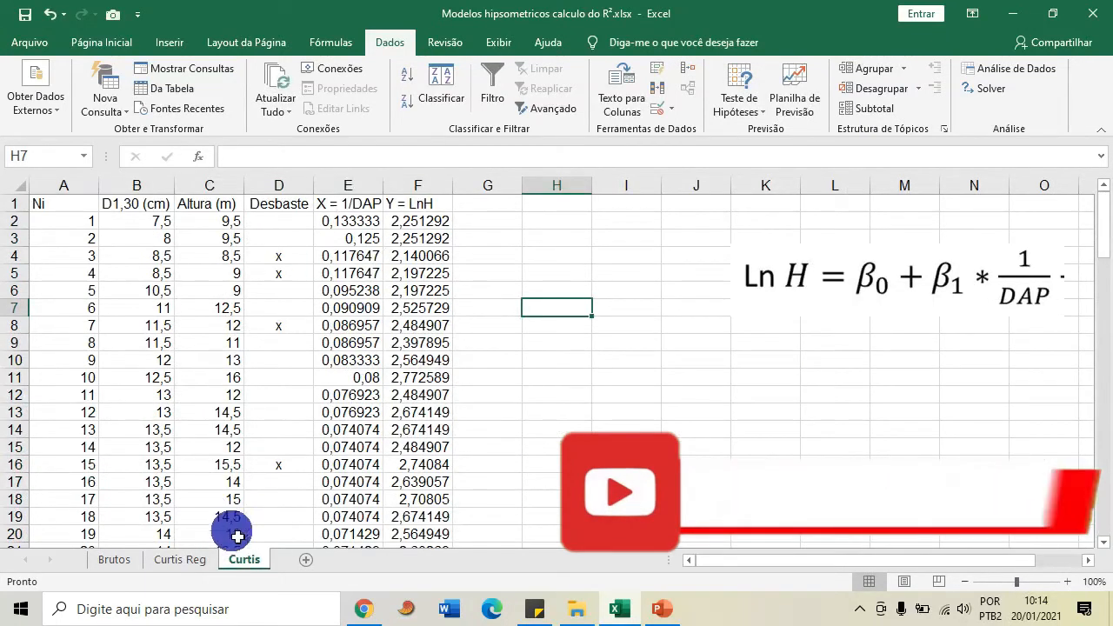
{"action": "left_click", "coordinate": [178, 559]}
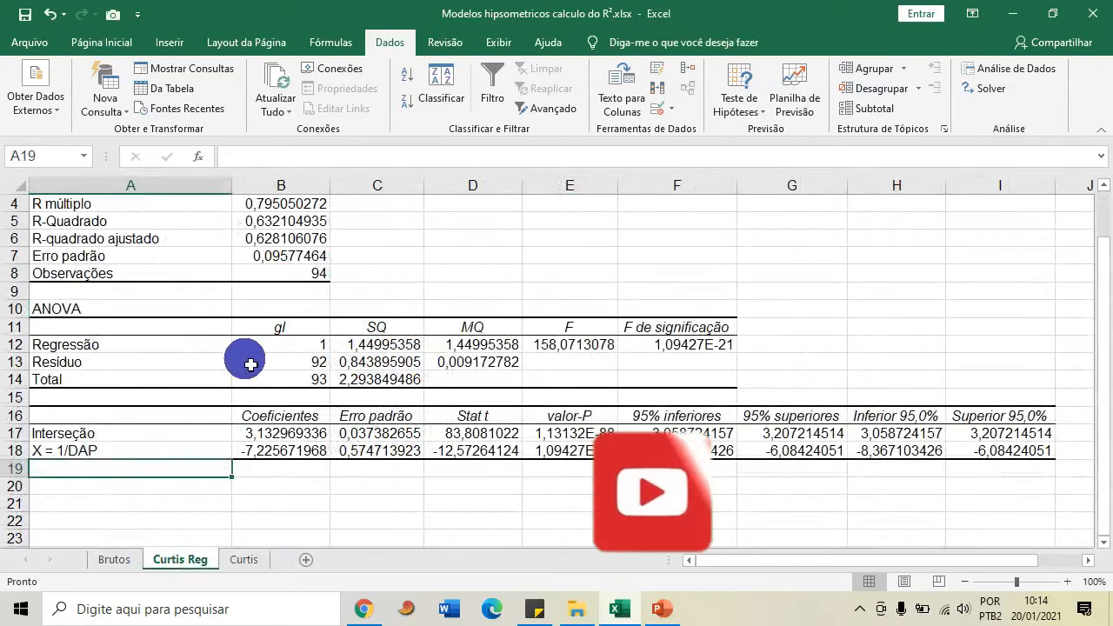
Highlight the coefficients block A16:B18 of the regression output with a yellow fill
{"action": "scroll", "coordinate": [238, 362], "scroll_direction": "up", "scroll_amount": 1}
{"action": "scroll", "coordinate": [241, 357], "scroll_direction": "down", "scroll_amount": 1}
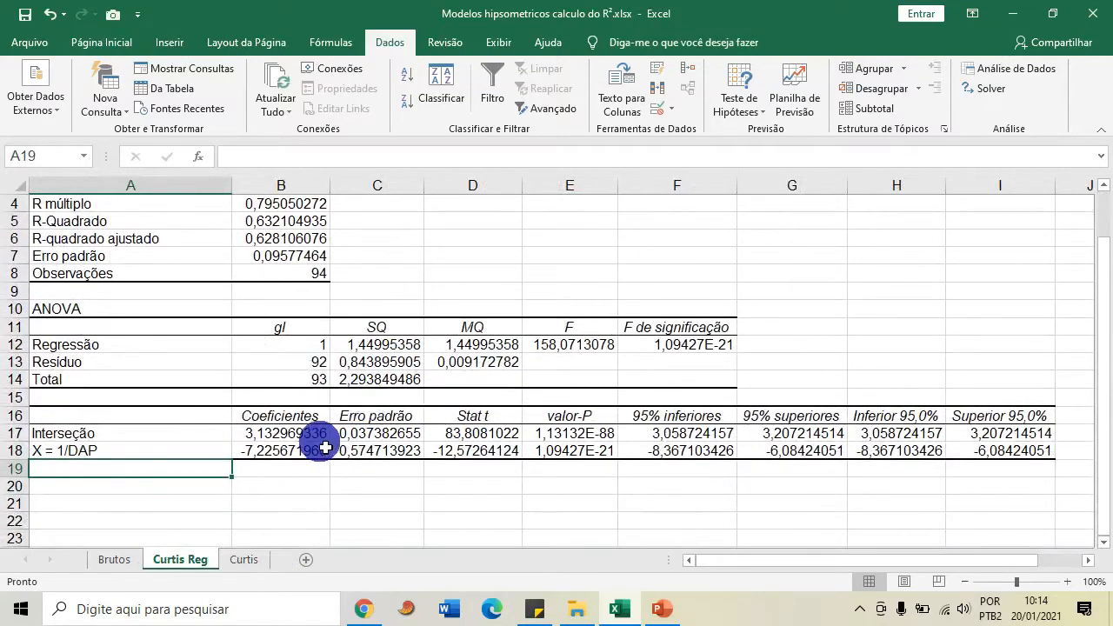
{"action": "scroll", "coordinate": [309, 441], "scroll_direction": "down", "scroll_amount": 1}
{"action": "left_click_drag", "start_coordinate": [107, 365], "coordinate": [280, 400]}
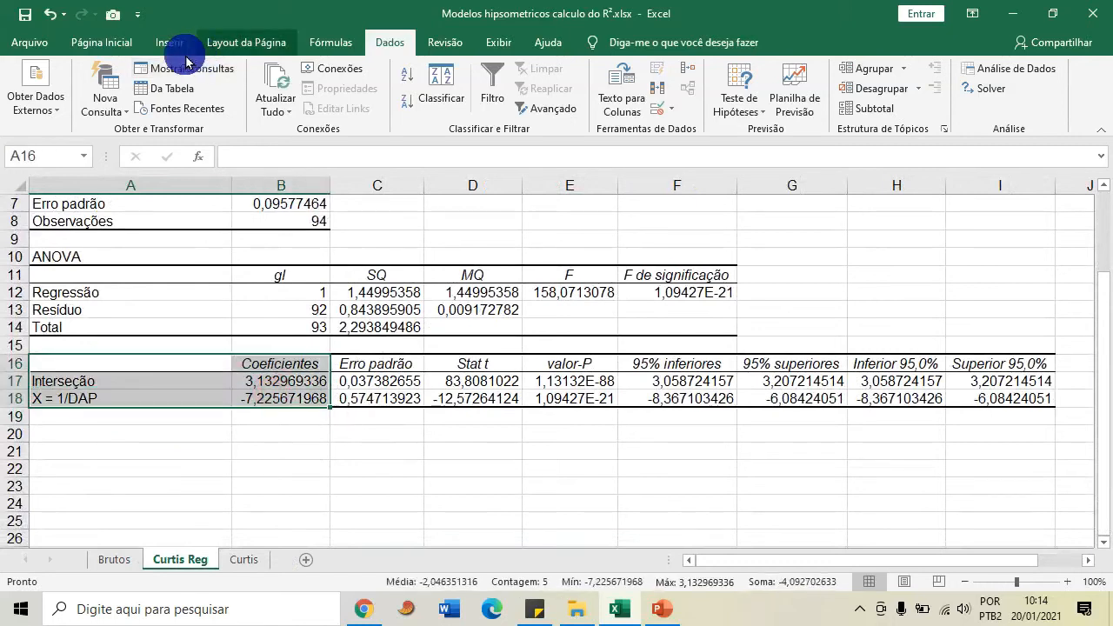
{"action": "left_click", "coordinate": [102, 42]}
{"action": "left_click", "coordinate": [244, 100]}
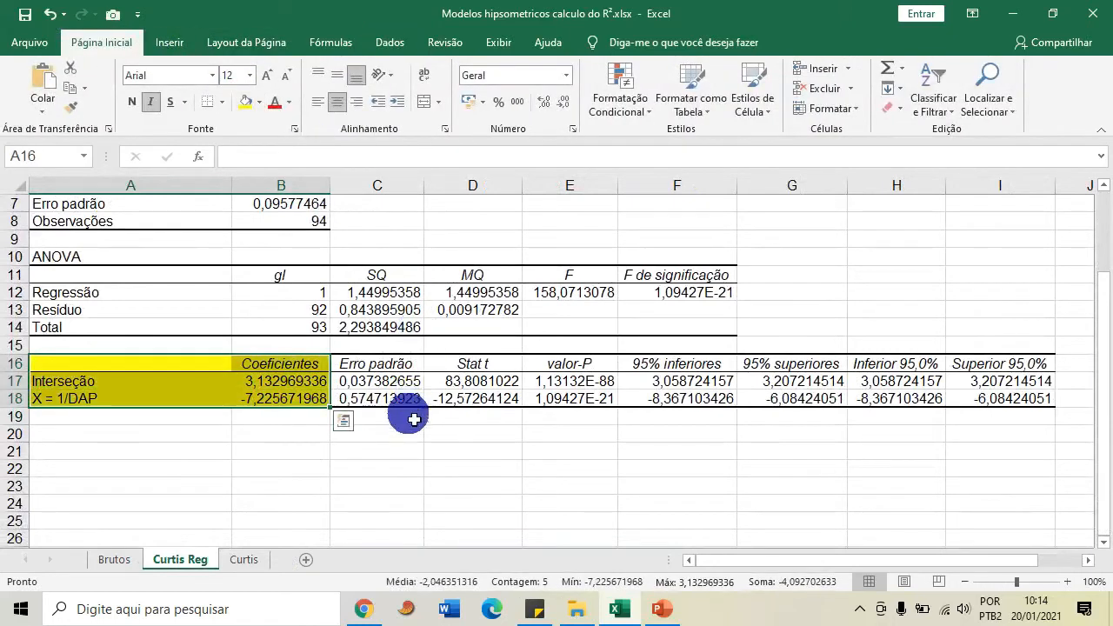
{"action": "left_click", "coordinate": [415, 465]}
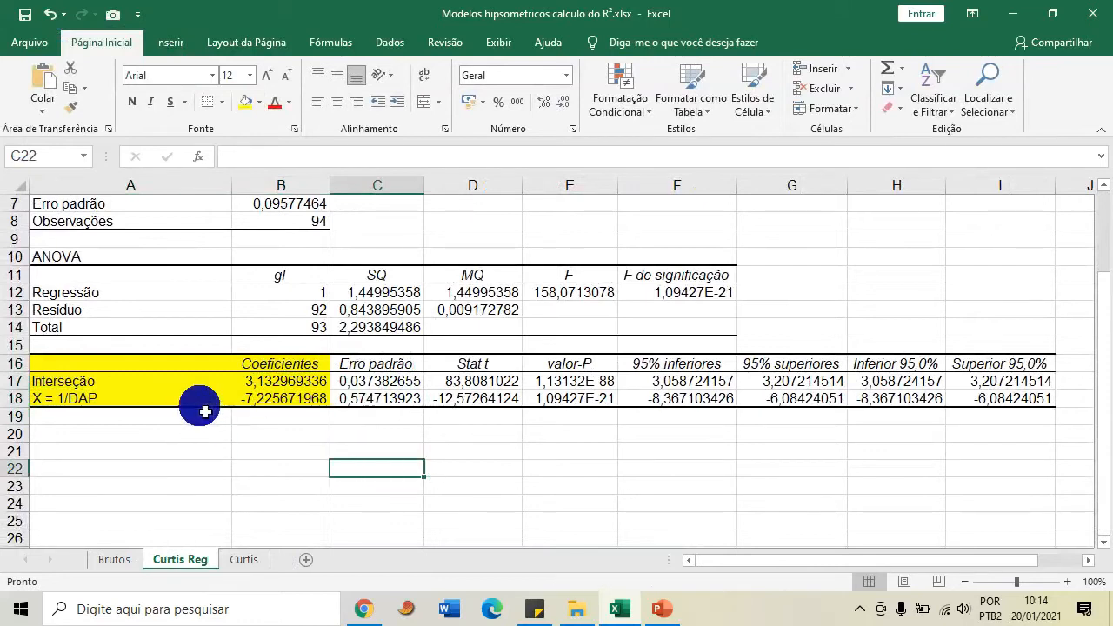
Copy the coefficients block A16:B18 and paste it without its formatting at cell I9 of the Curtis sheet
{"action": "left_click_drag", "start_coordinate": [212, 387], "coordinate": [266, 383]}
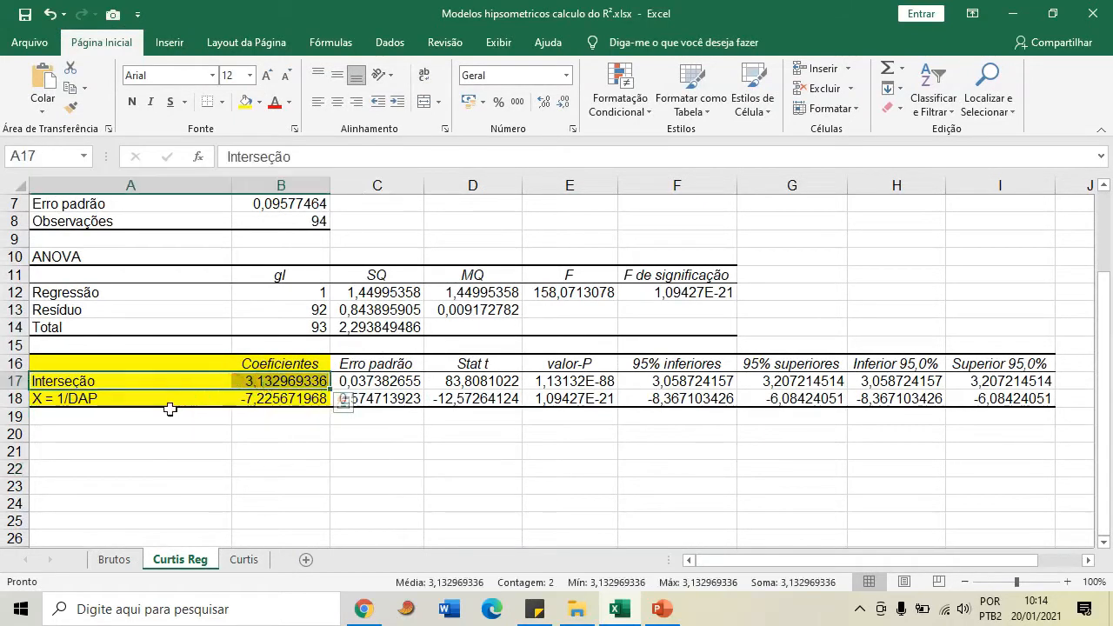
{"action": "left_click", "coordinate": [414, 439]}
{"action": "left_click_drag", "start_coordinate": [70, 386], "coordinate": [287, 384]}
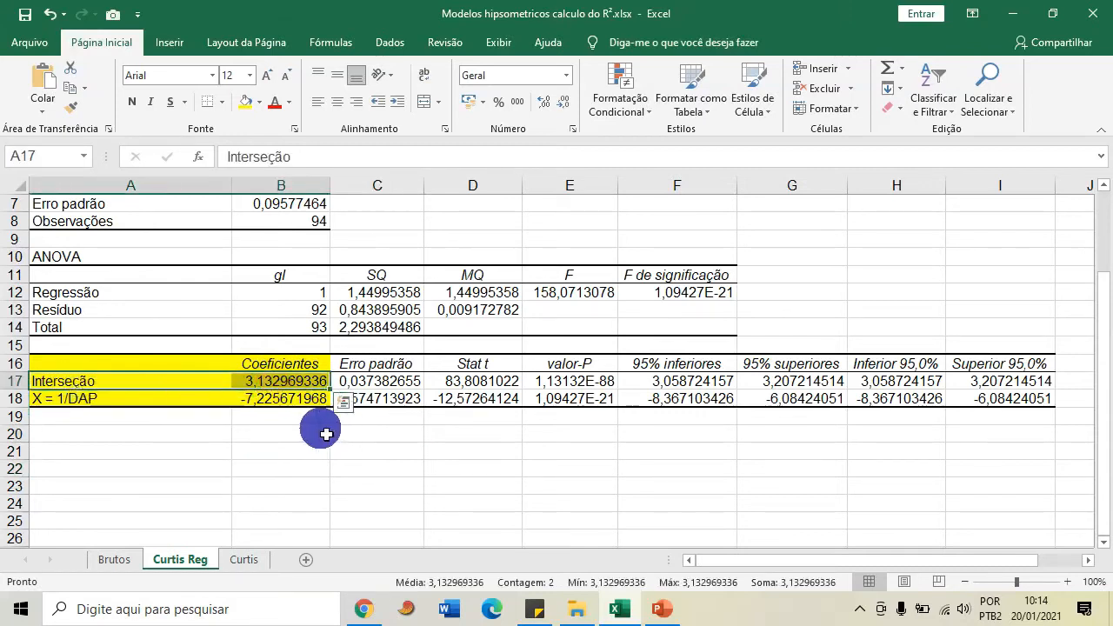
{"action": "left_click_drag", "start_coordinate": [130, 365], "coordinate": [250, 401]}
{"action": "key", "text": "ctrl+c"}
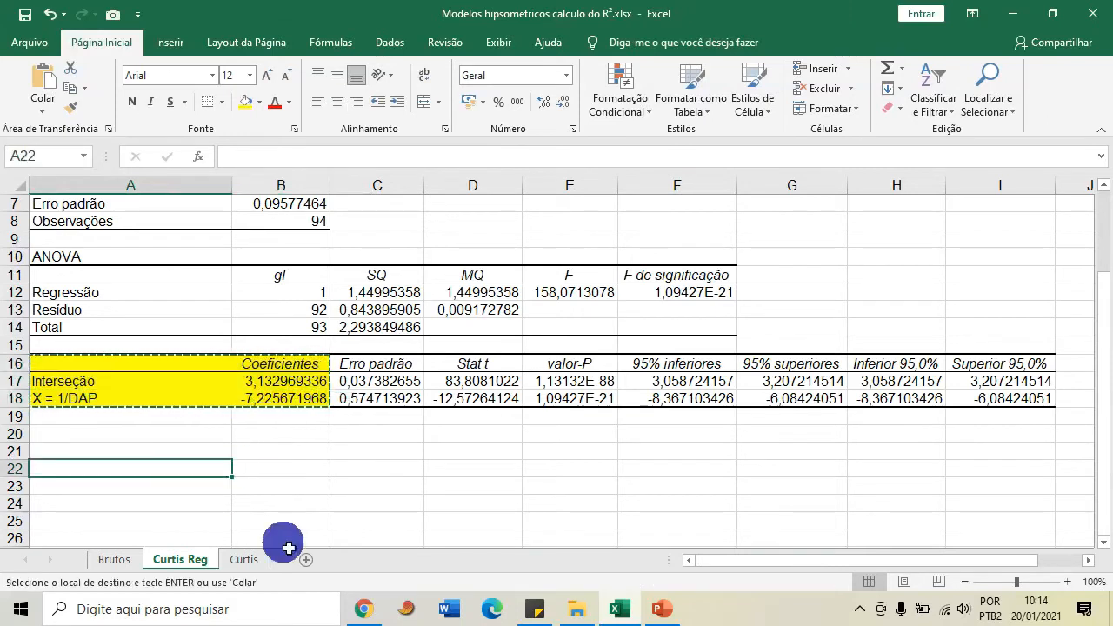
{"action": "left_click", "coordinate": [243, 559]}
{"action": "right_click", "coordinate": [641, 343]}
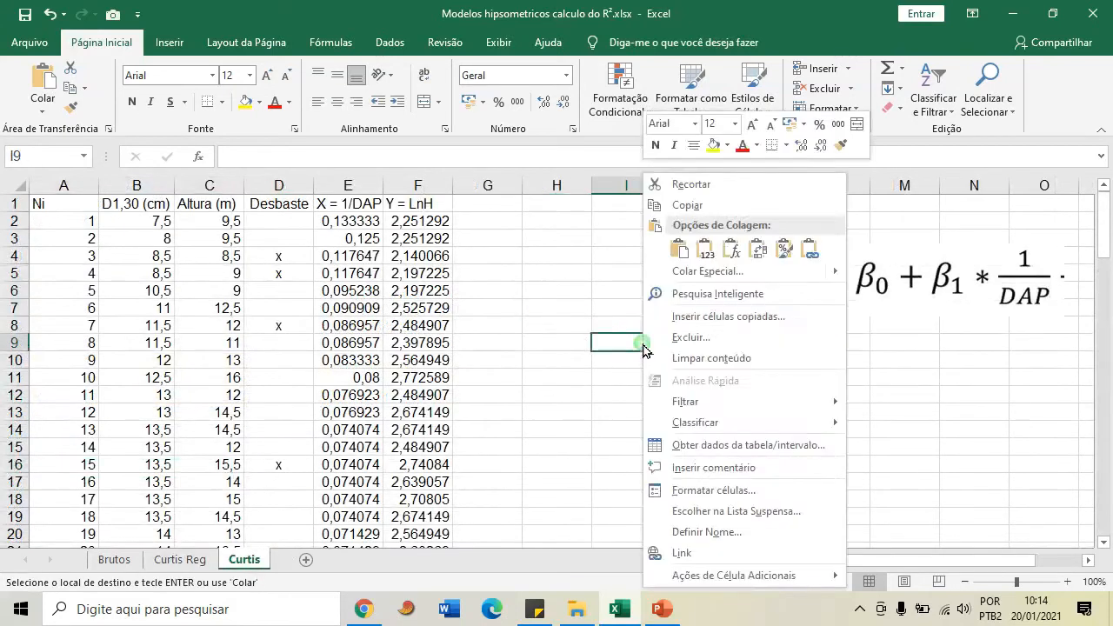
{"action": "left_click", "coordinate": [676, 268]}
Label the two coefficient rows B0 in H10 and B1 in H11
{"action": "left_click", "coordinate": [578, 365]}
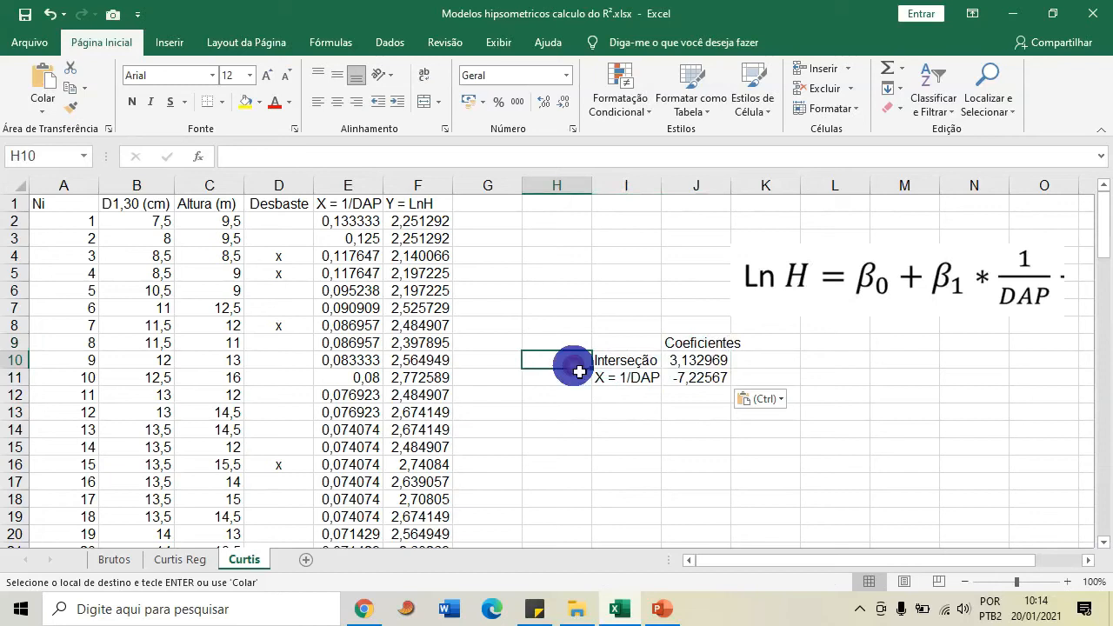
{"action": "type", "text": "B0"}
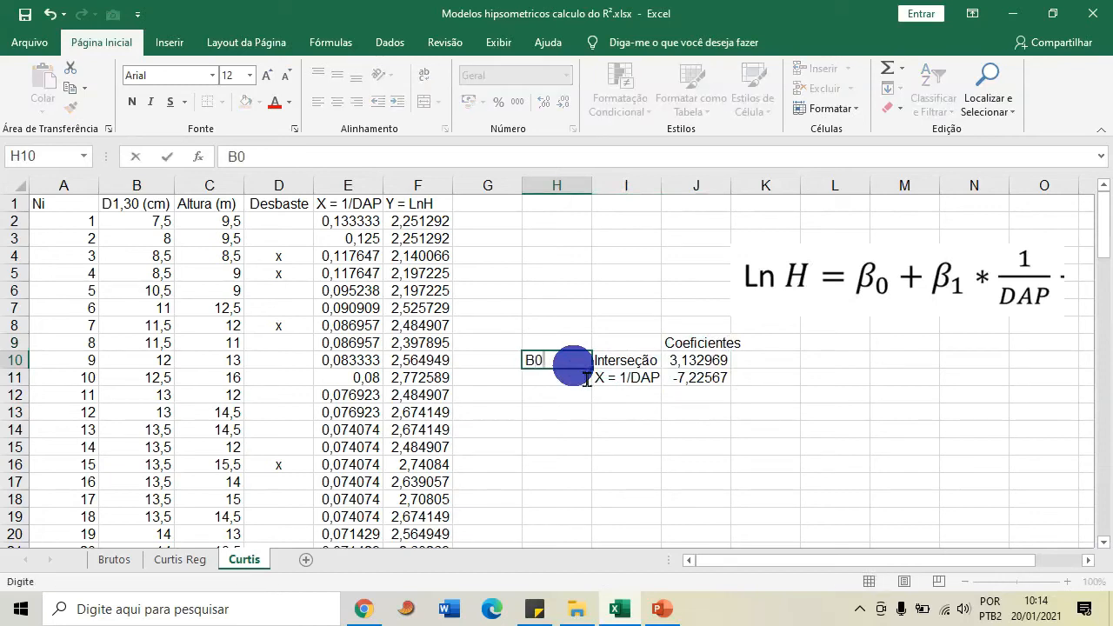
{"action": "left_click", "coordinate": [583, 380]}
{"action": "type", "text": "B0"}
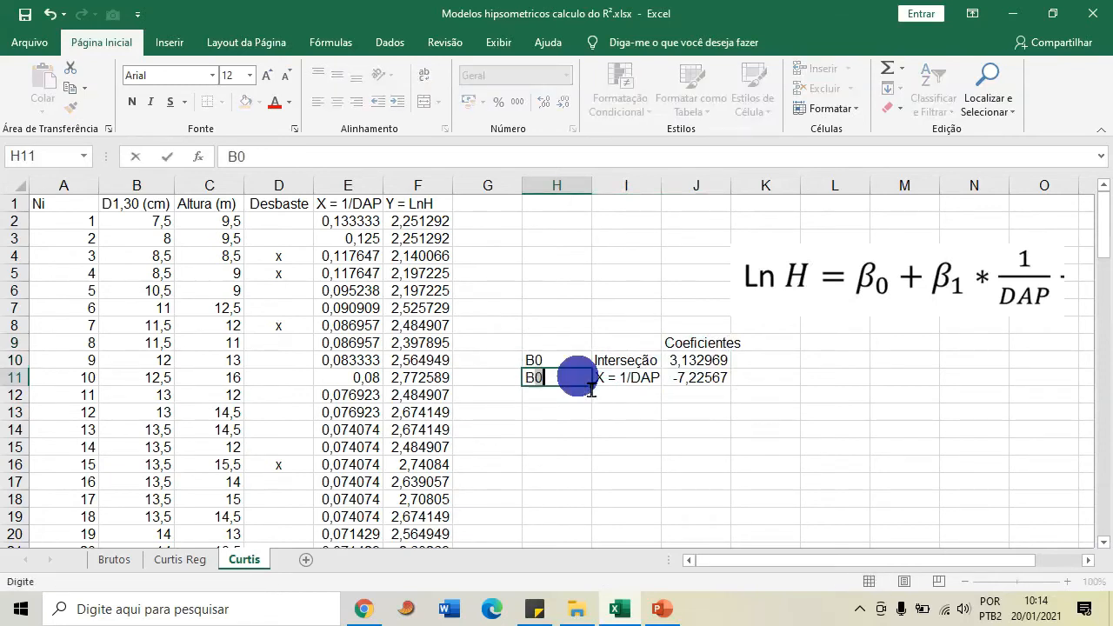
{"action": "left_click", "coordinate": [669, 447]}
Replace the Interseção and X = 1/DAP labels in I10:I11 with a copy of the B0 and B1 labels
{"action": "left_click_drag", "start_coordinate": [630, 356], "coordinate": [631, 379]}
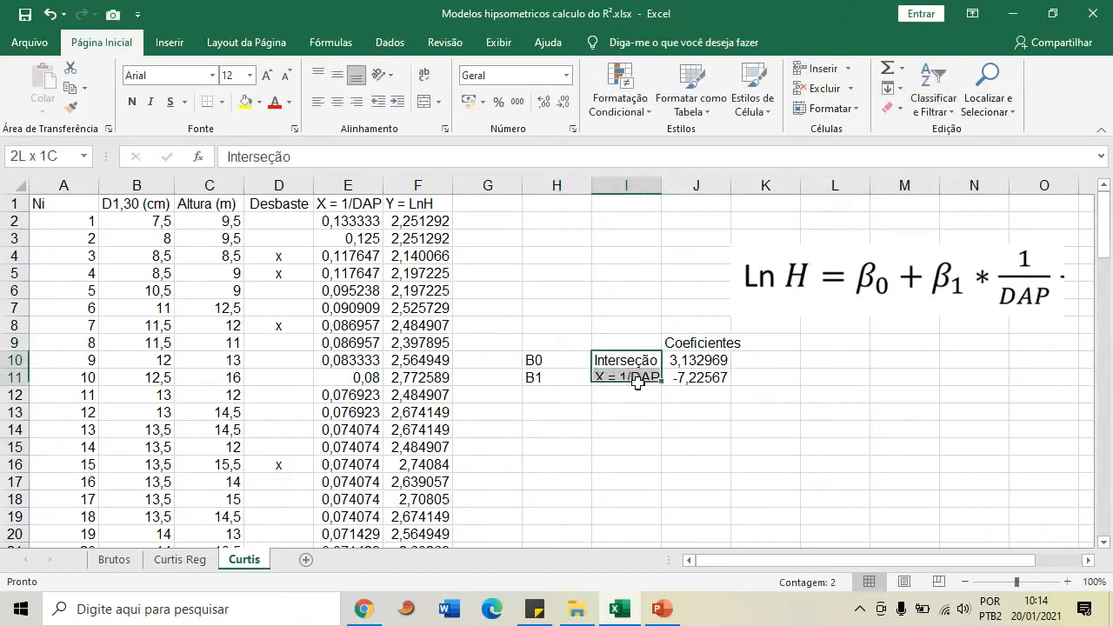
{"action": "left_click", "coordinate": [567, 358]}
{"action": "left_click_drag", "start_coordinate": [567, 358], "coordinate": [567, 380]}
{"action": "key", "text": "ctrl+c"}
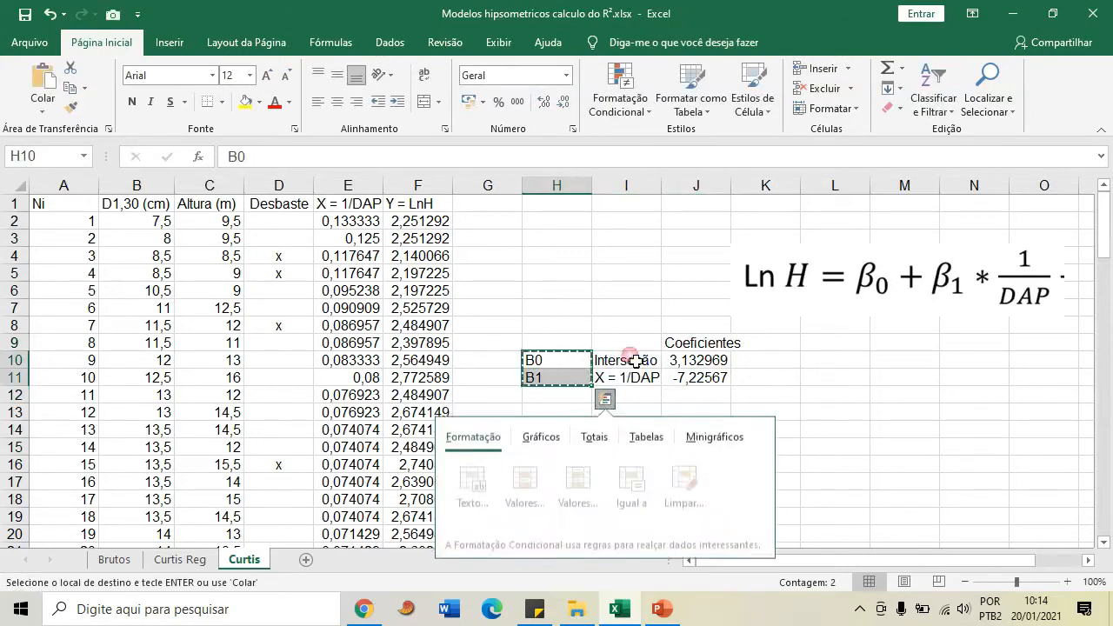
{"action": "right_click", "coordinate": [631, 360]}
{"action": "left_click", "coordinate": [692, 228]}
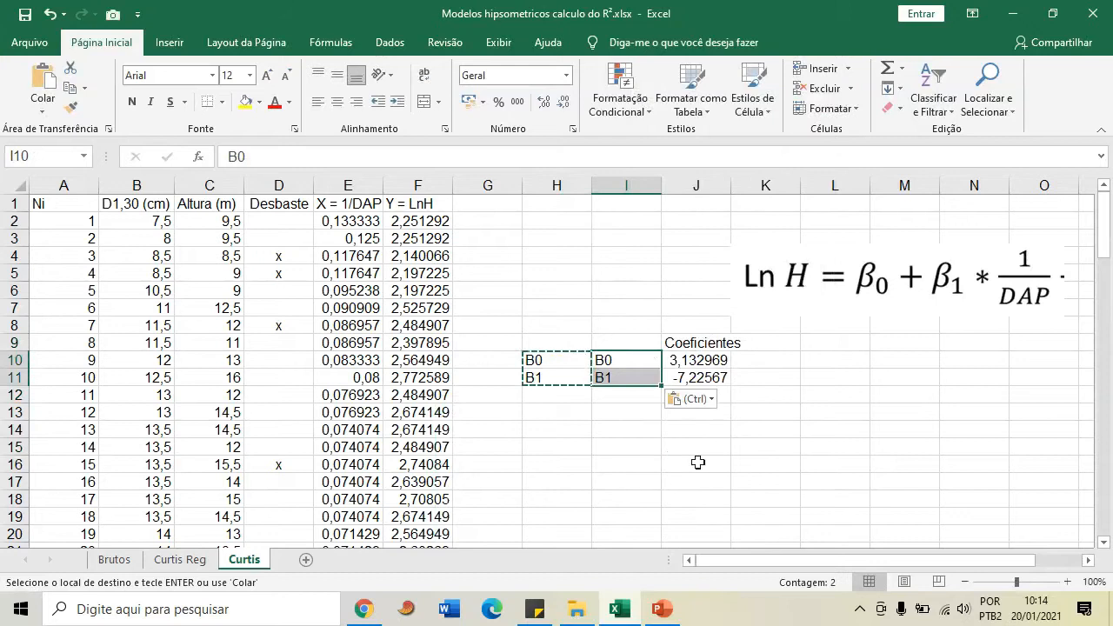
{"action": "left_click", "coordinate": [693, 454]}
Clear the duplicate B0 and B1 labels from column H and move the coefficients table to K11:L13, below the equation
{"action": "left_click_drag", "start_coordinate": [565, 327], "coordinate": [570, 380]}
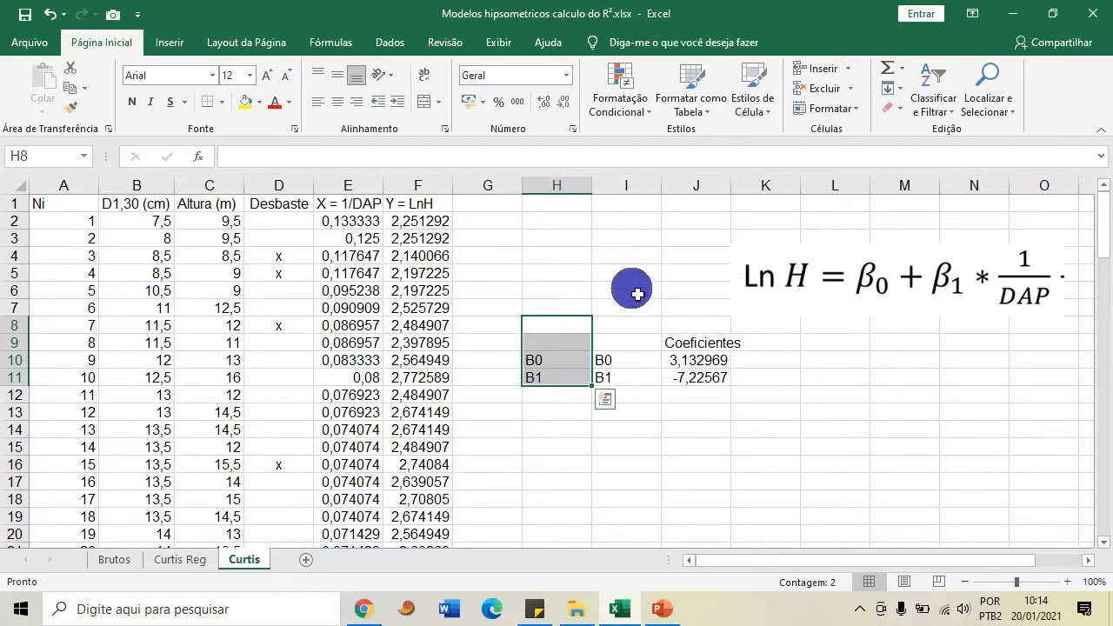
{"action": "mouse_move", "coordinate": [608, 342]}
{"action": "left_mouse_down"}
{"action": "mouse_move", "coordinate": [686, 383]}
{"action": "mouse_move", "coordinate": [609, 343]}
{"action": "left_mouse_up"}
{"action": "left_click", "coordinate": [689, 383]}
{"action": "left_click_drag", "start_coordinate": [652, 387], "coordinate": [769, 432]}
{"action": "left_click", "coordinate": [543, 290]}
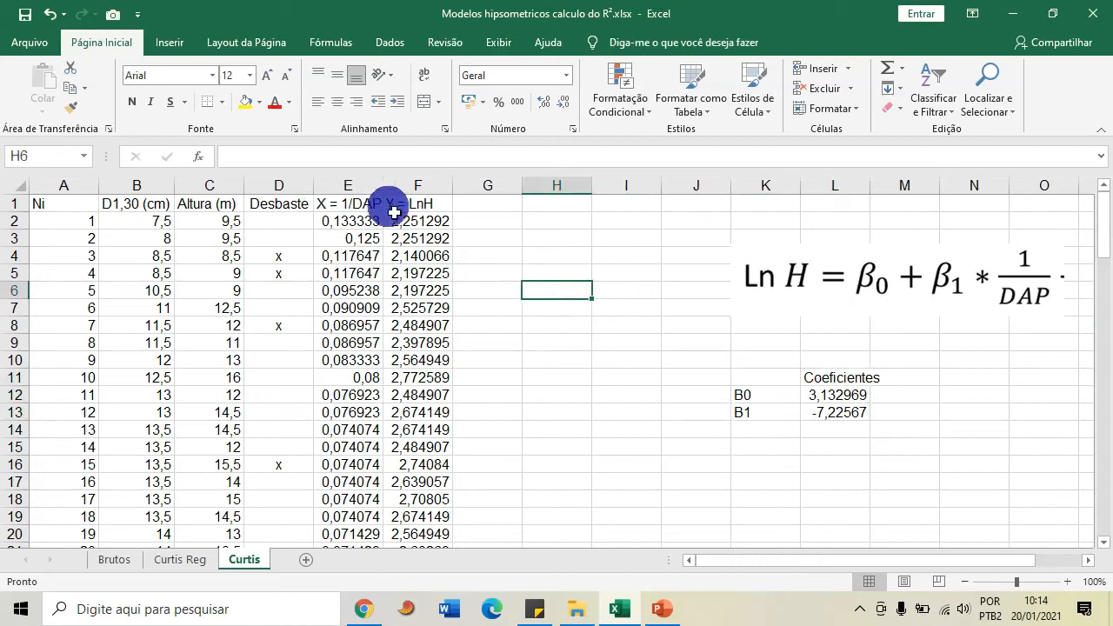
Add the column headers Yestimado in G1 and Hestimada in H1
{"action": "left_click", "coordinate": [484, 204]}
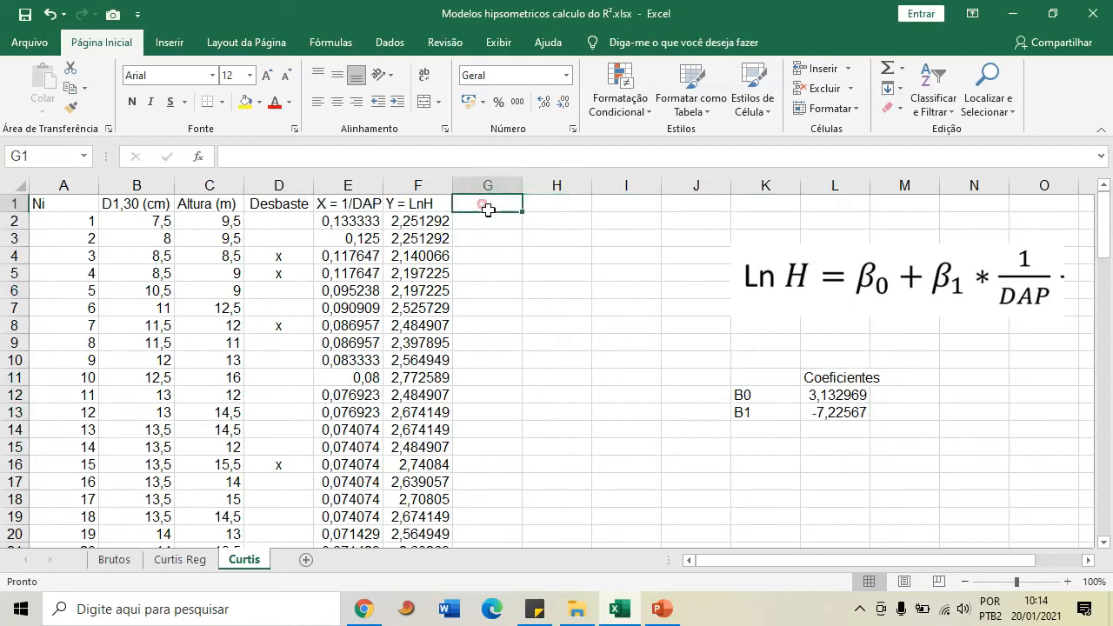
{"action": "type", "text": "Yestimado"}
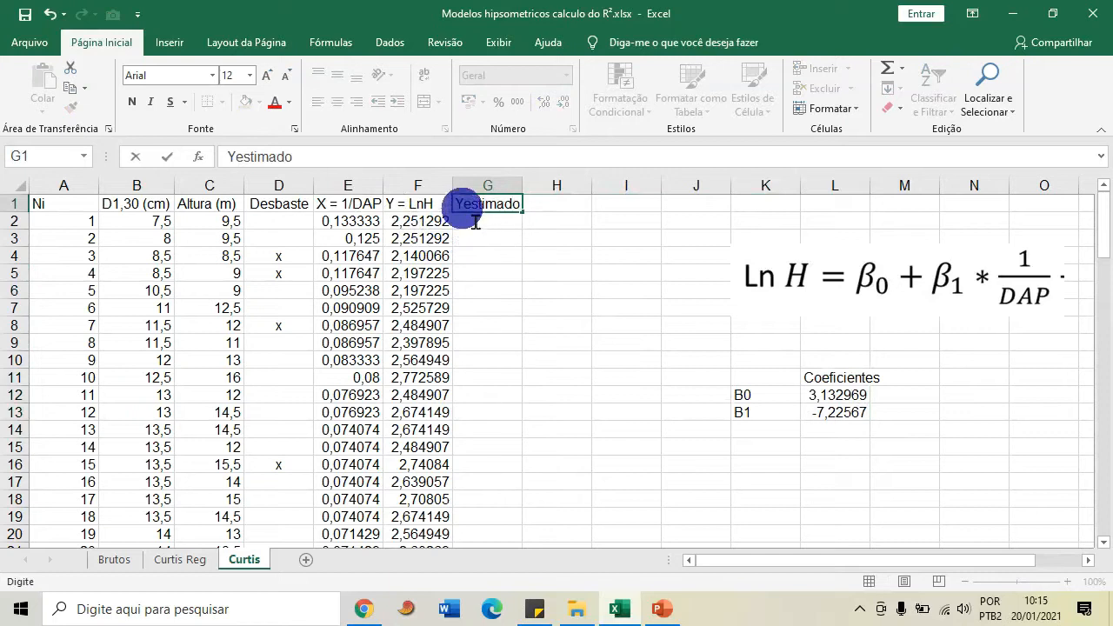
{"action": "left_click", "coordinate": [565, 271]}
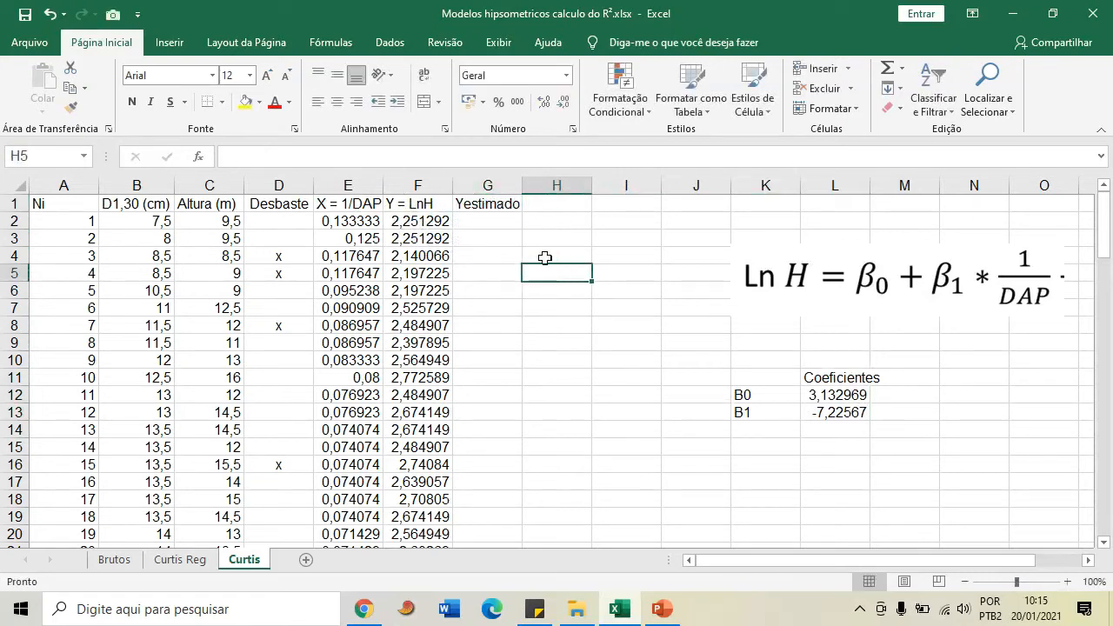
{"action": "left_click", "coordinate": [485, 209]}
{"action": "left_click_drag", "start_coordinate": [485, 213], "coordinate": [506, 418]}
{"action": "left_click", "coordinate": [578, 209]}
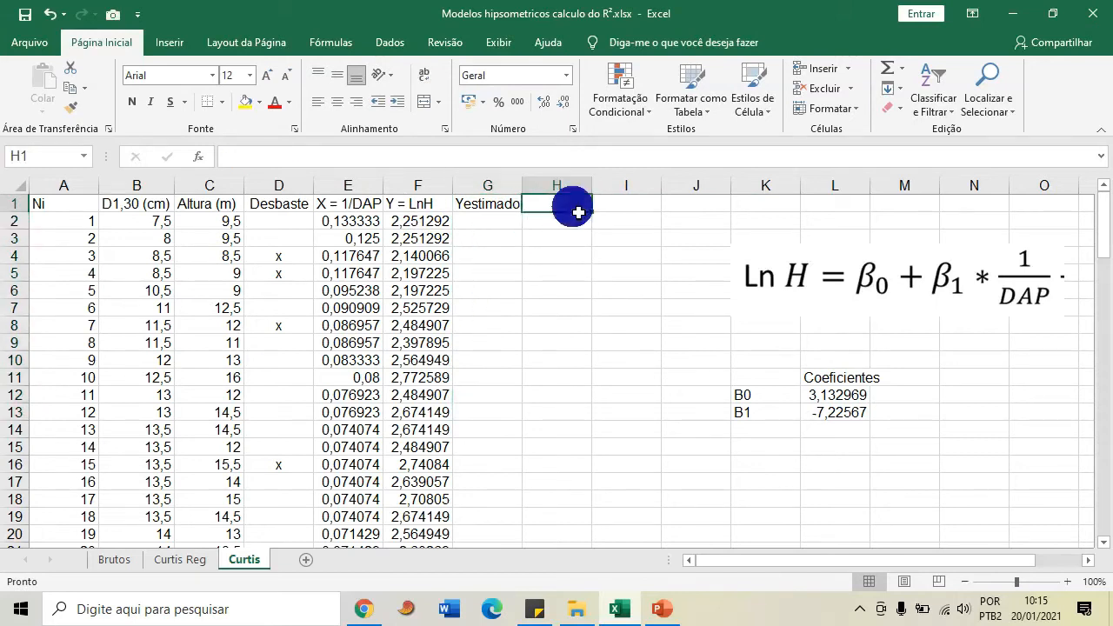
{"action": "type", "text": "Hestimada"}
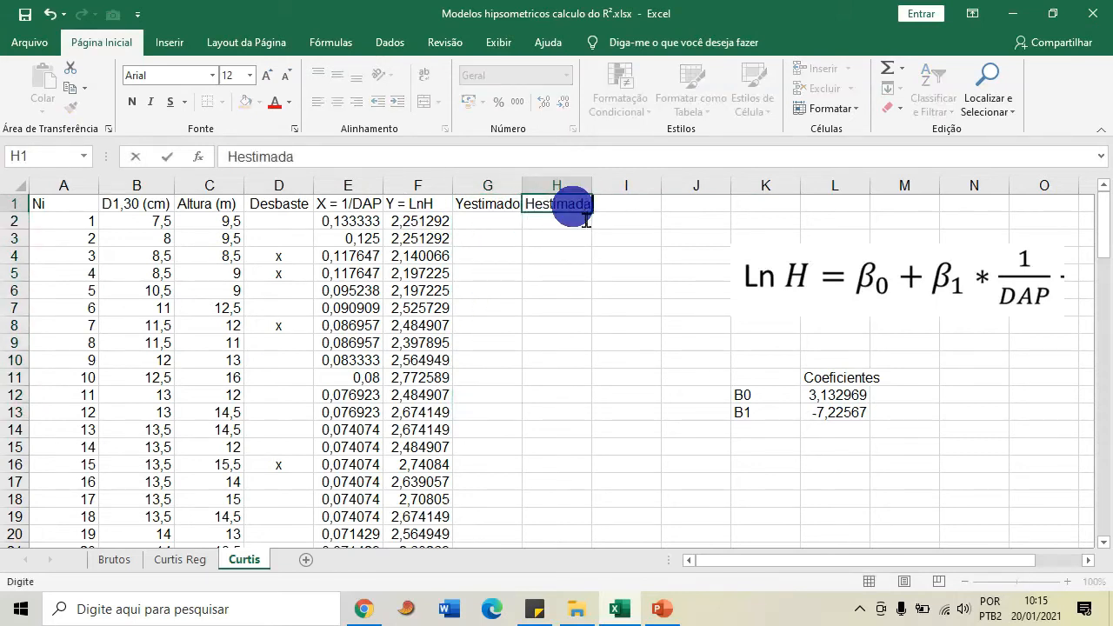
{"action": "key", "text": "Return"}
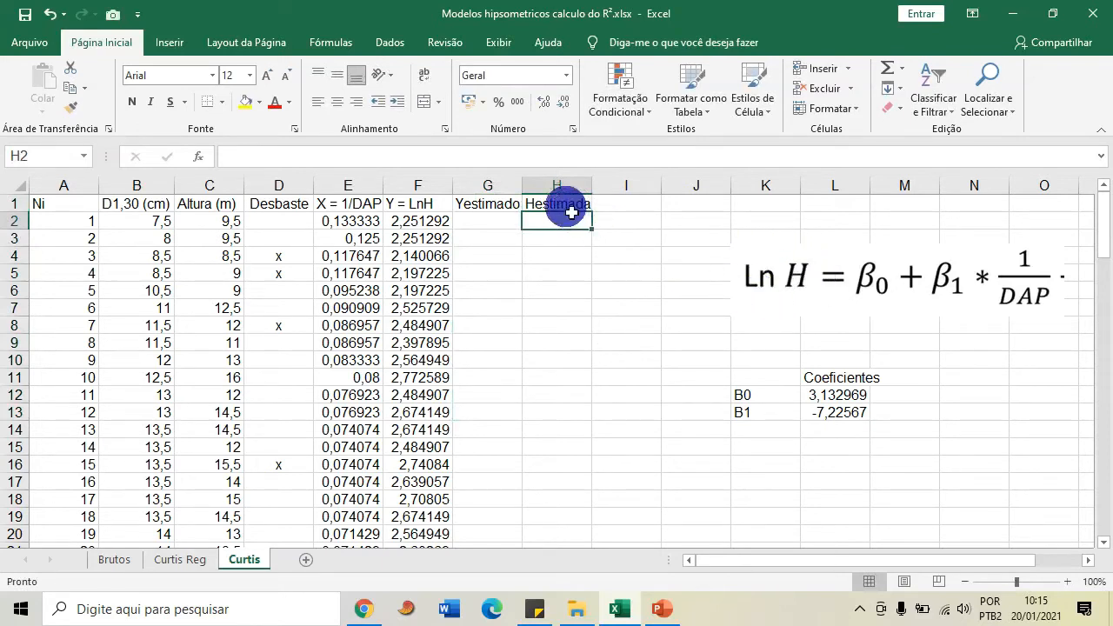
Enter the formula =L12+(L13*E2) in G2 to calculate the first tree's estimated Ln H from the B0 and B1 coefficients
{"action": "left_click", "coordinate": [795, 287]}
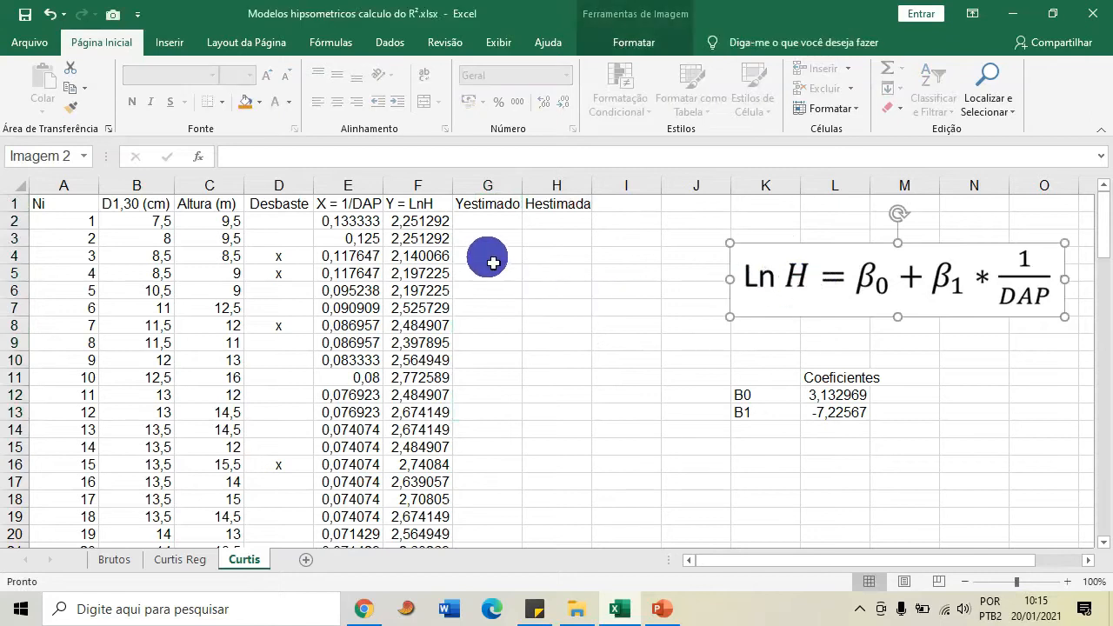
{"action": "left_click", "coordinate": [480, 220]}
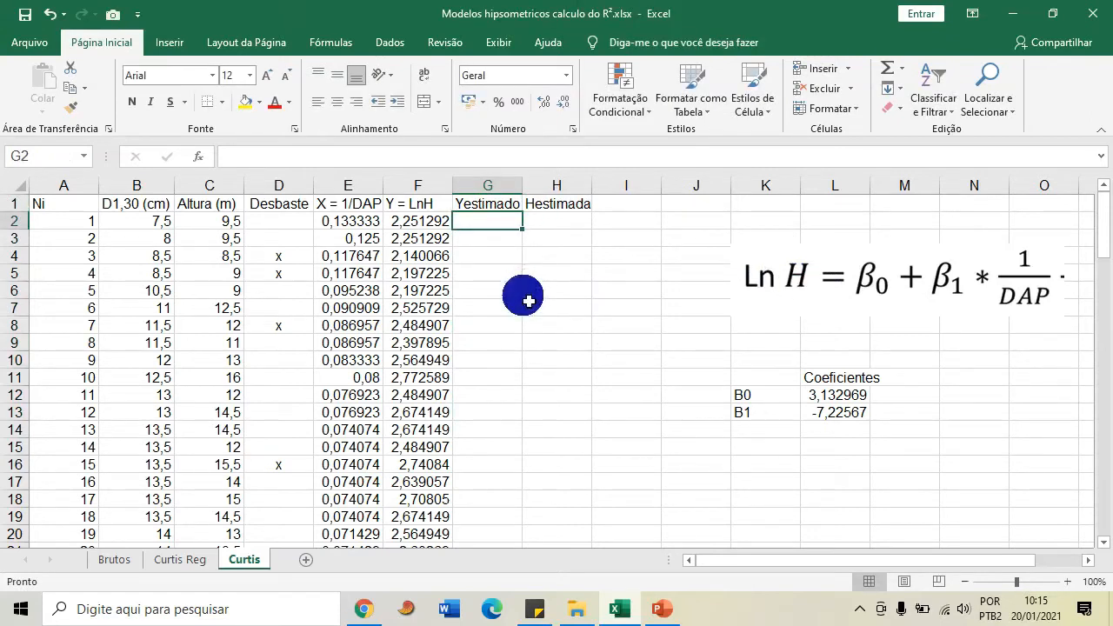
{"action": "left_click", "coordinate": [569, 203]}
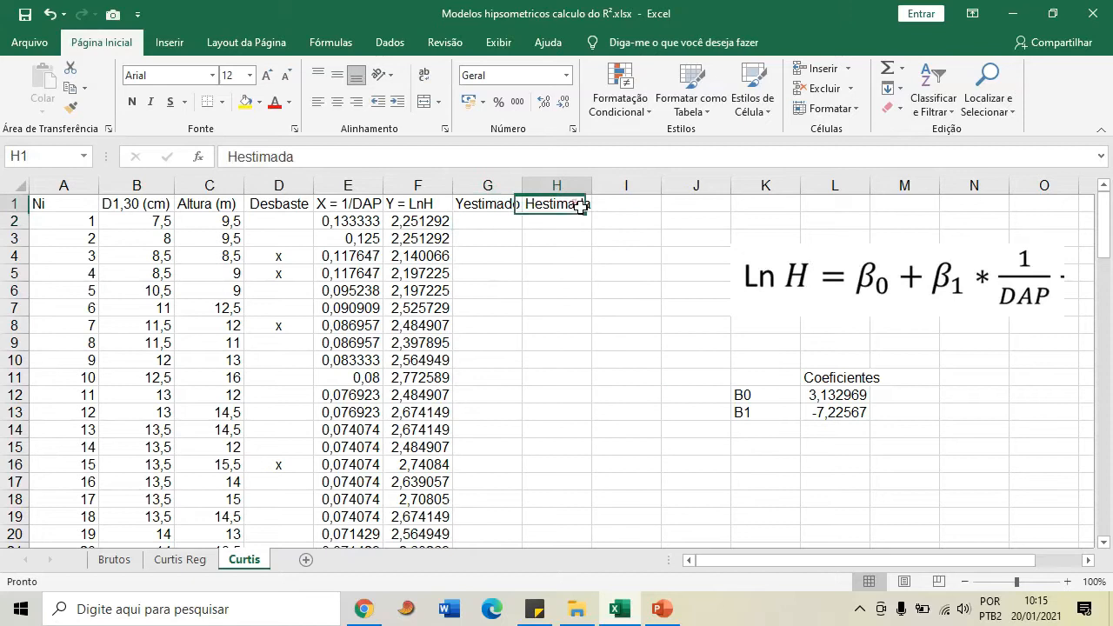
{"action": "left_click", "coordinate": [480, 226]}
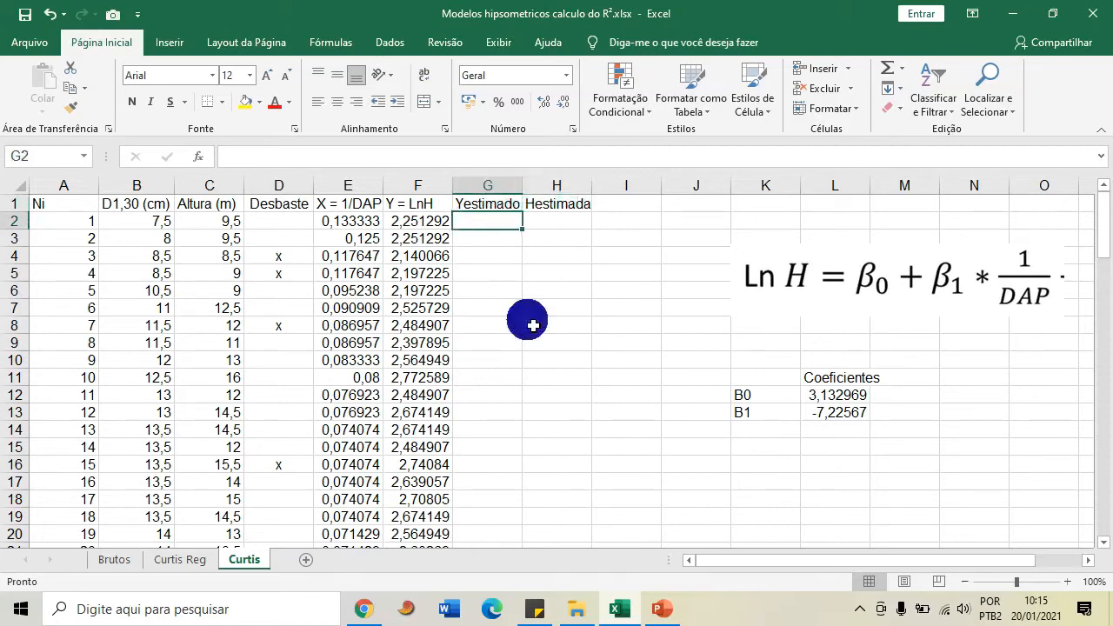
{"action": "type", "text": "="}
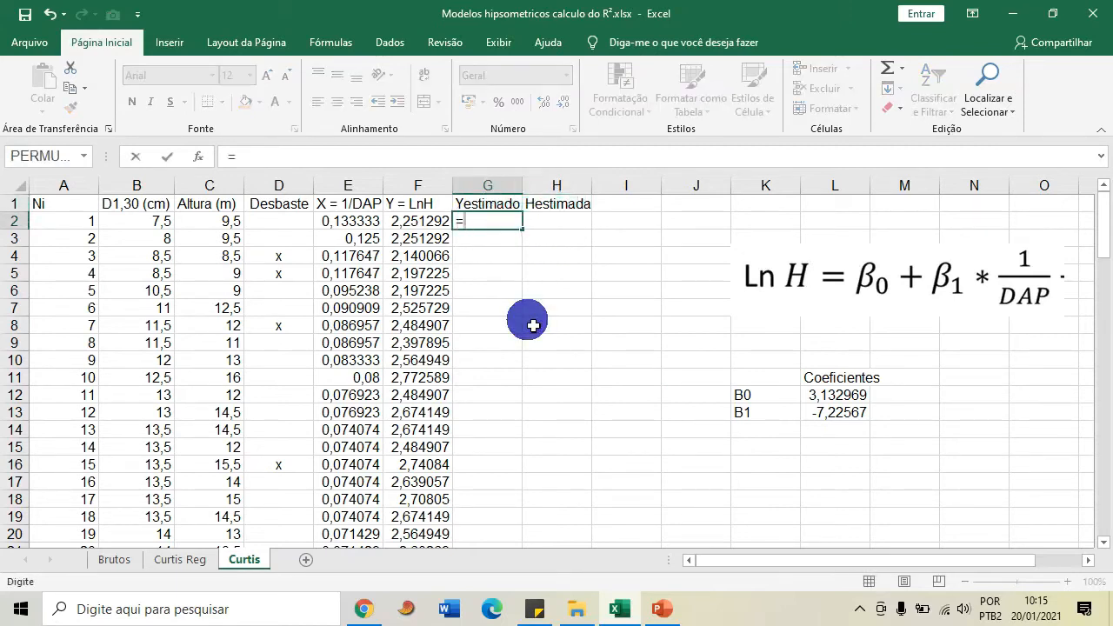
{"action": "left_click", "coordinate": [832, 400]}
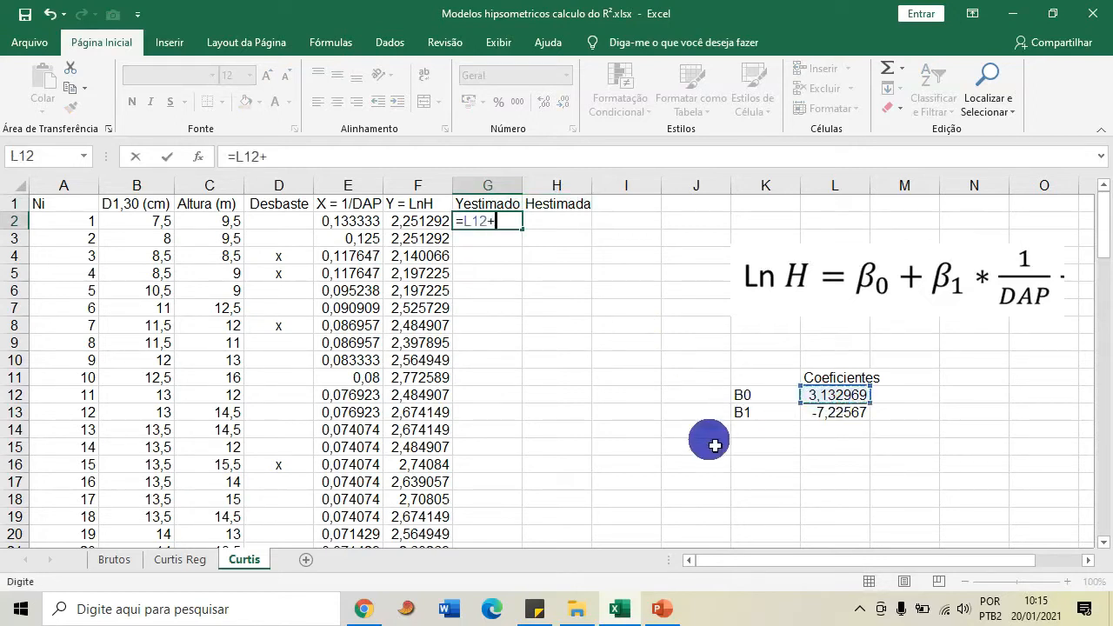
{"action": "left_click", "coordinate": [854, 421]}
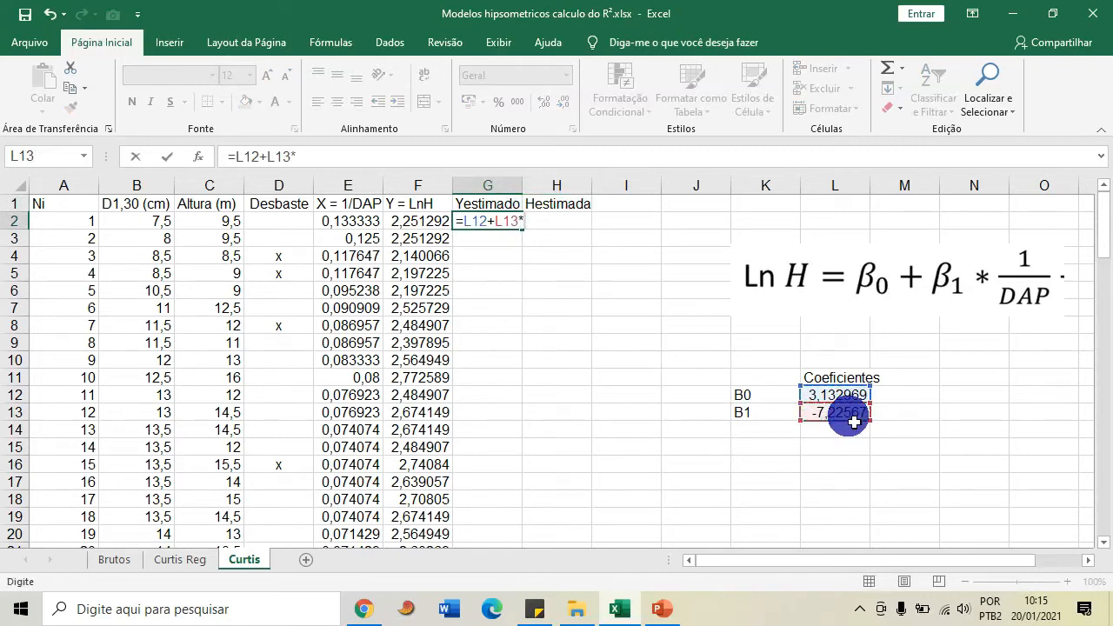
{"action": "type", "text": "*1/"}
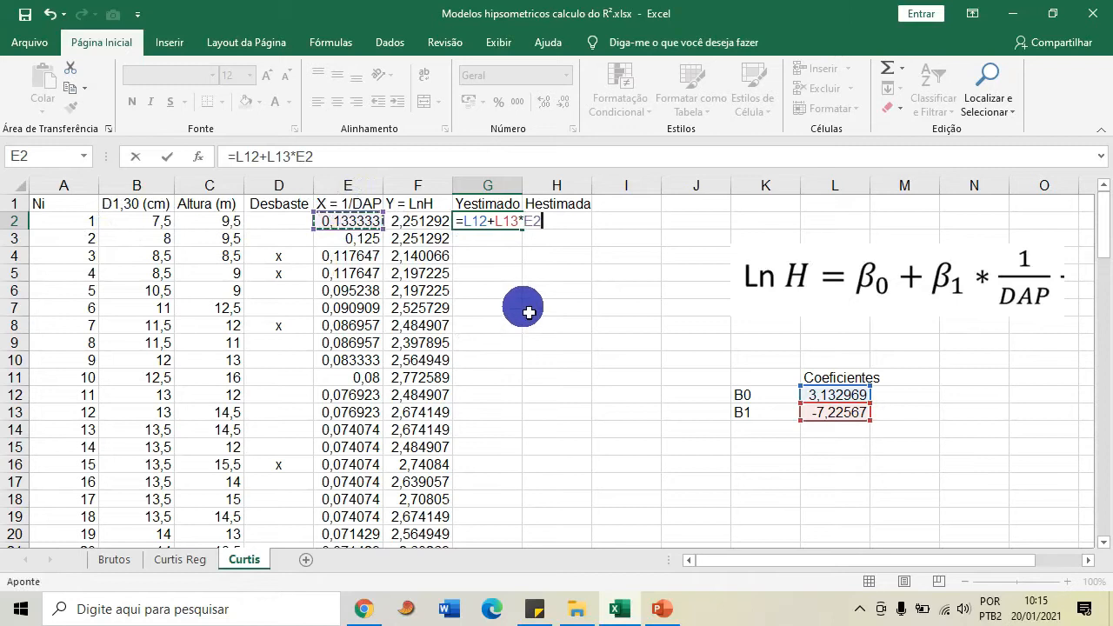
{"action": "type", "text": ")"}
{"action": "left_click", "coordinate": [499, 223]}
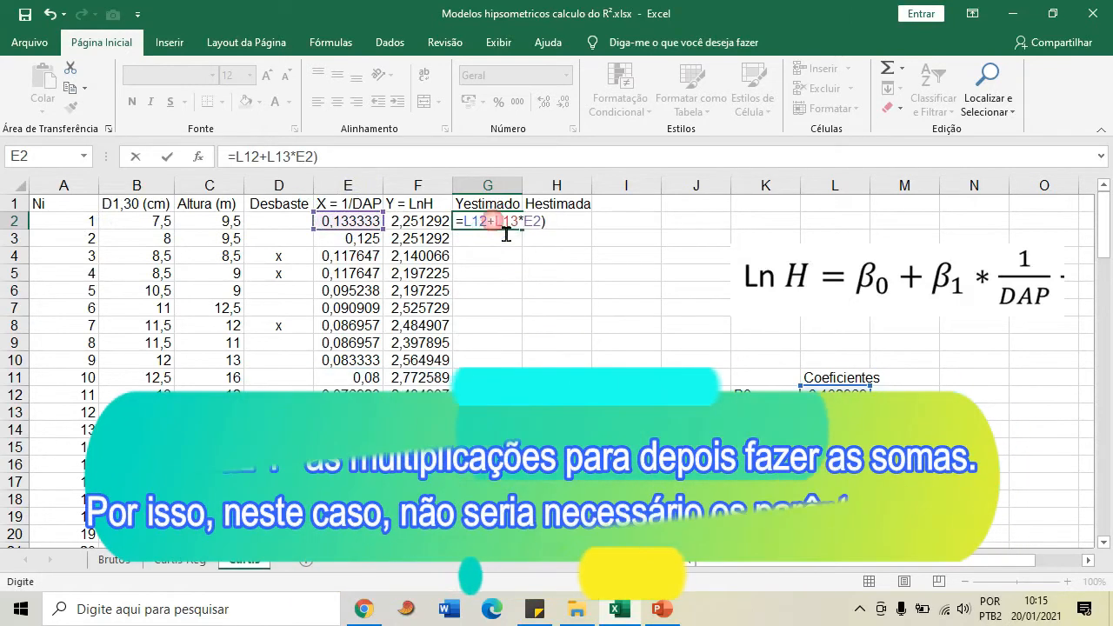
{"action": "type", "text": "("}
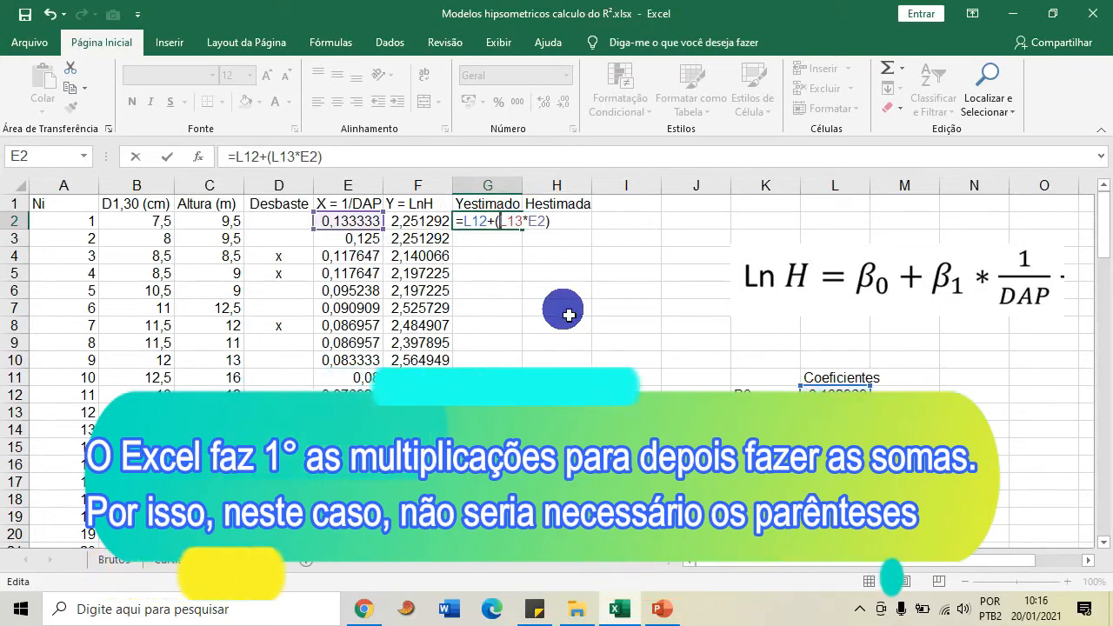
{"action": "key", "text": "Return"}
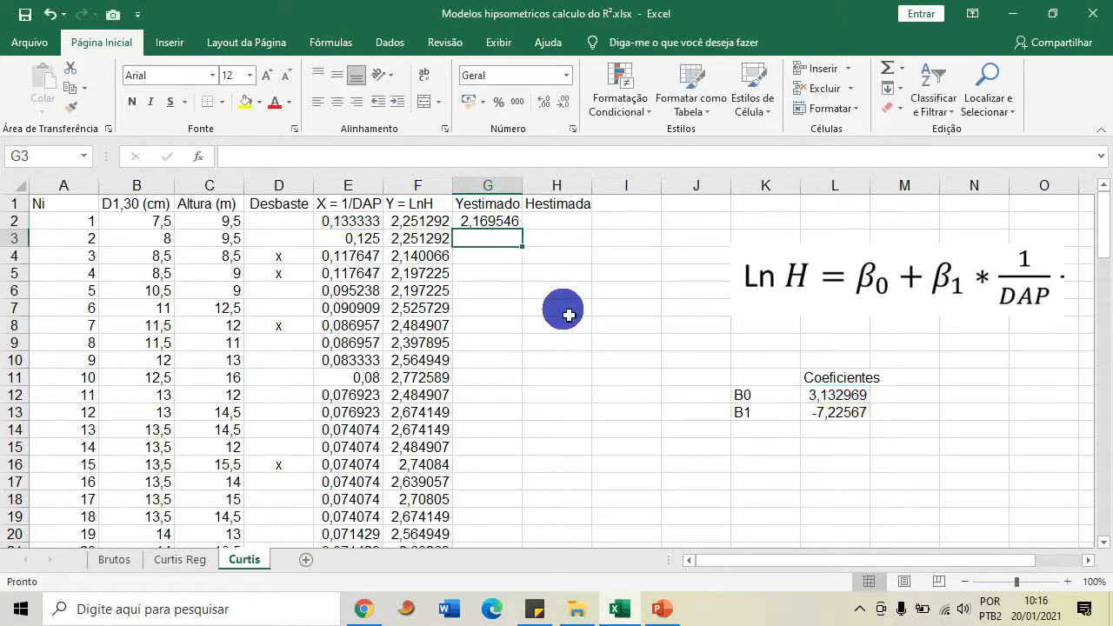
Try to fill the G2 formula with relative coefficient references down the Yestimado column, and undo the fill
{"action": "left_click", "coordinate": [494, 222]}
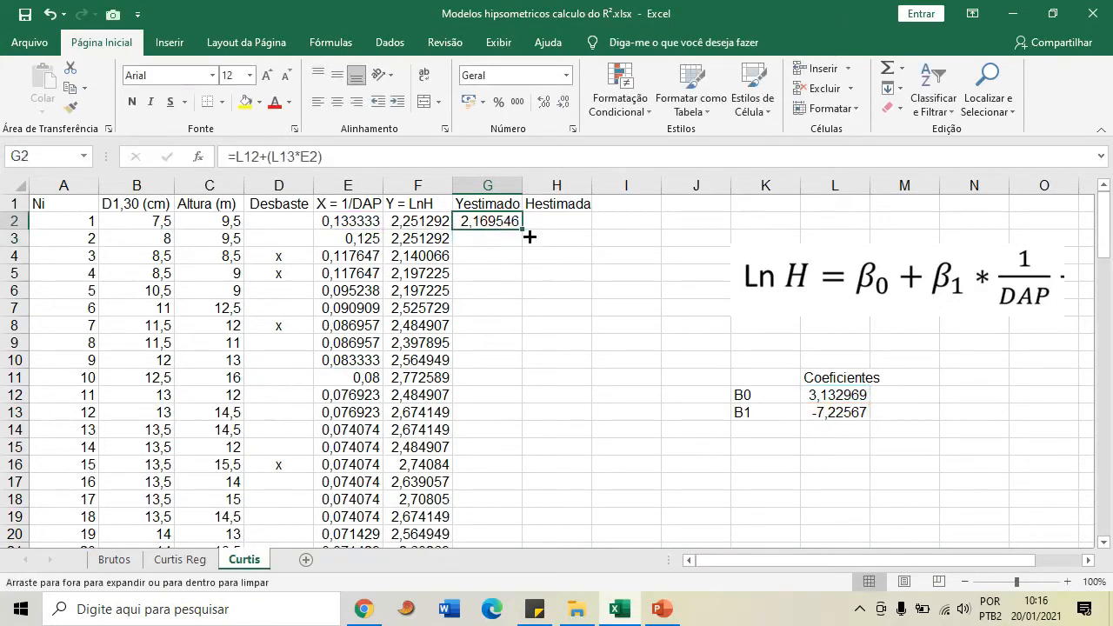
{"action": "double_click", "coordinate": [522, 230]}
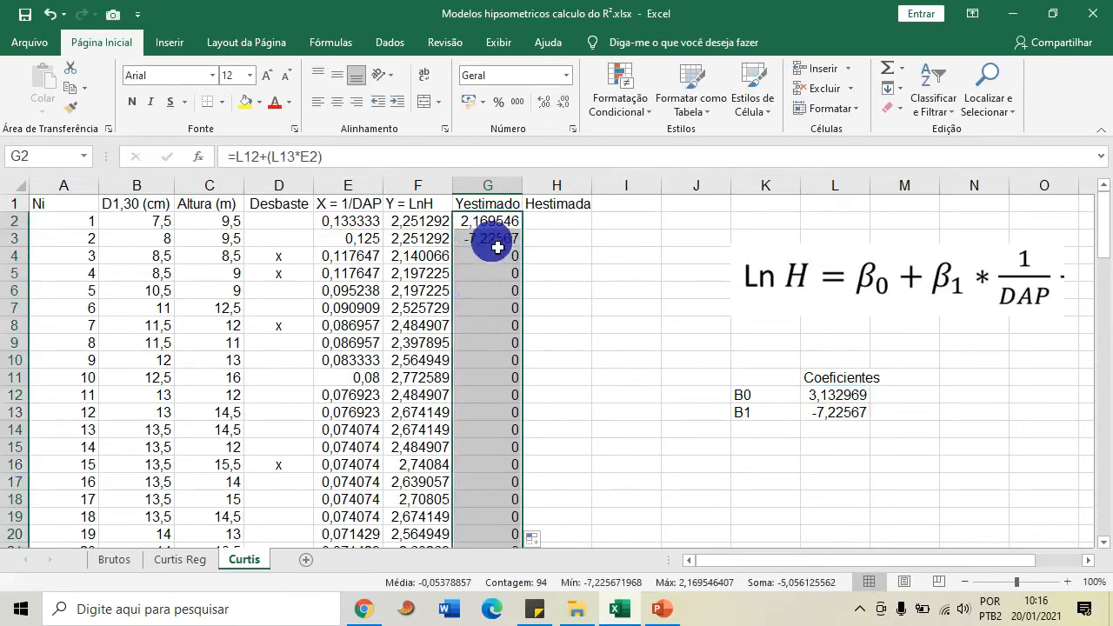
{"action": "key", "text": "ctrl+z"}
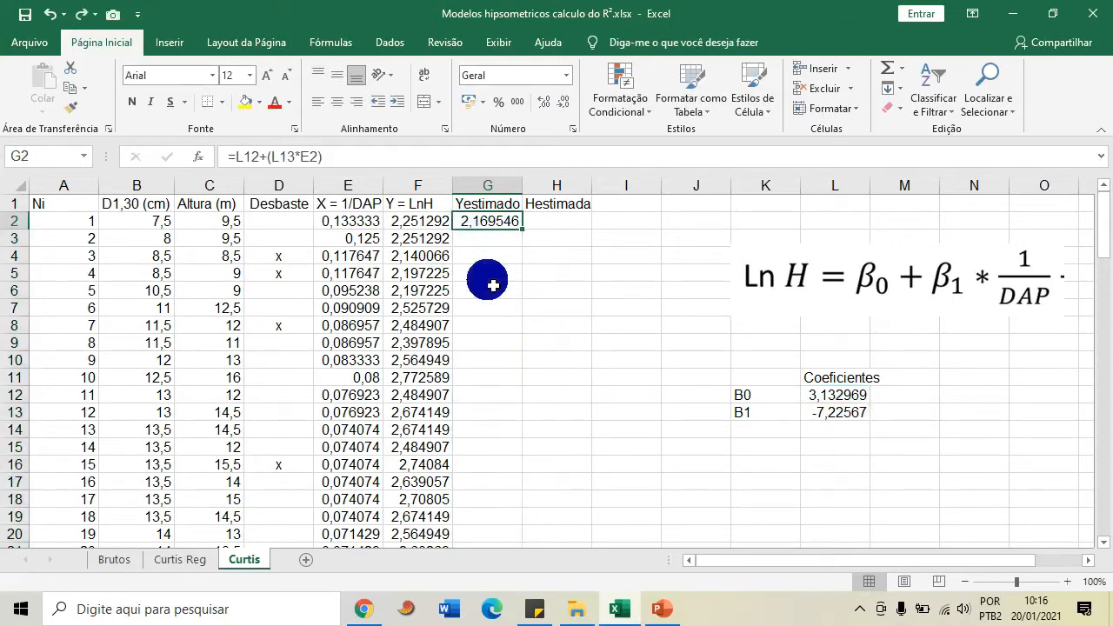
Make the coefficient references in G2 absolute, giving =$L$12+($L$13*E2), and fill the formula down the Yestimado column
{"action": "left_click", "coordinate": [227, 157]}
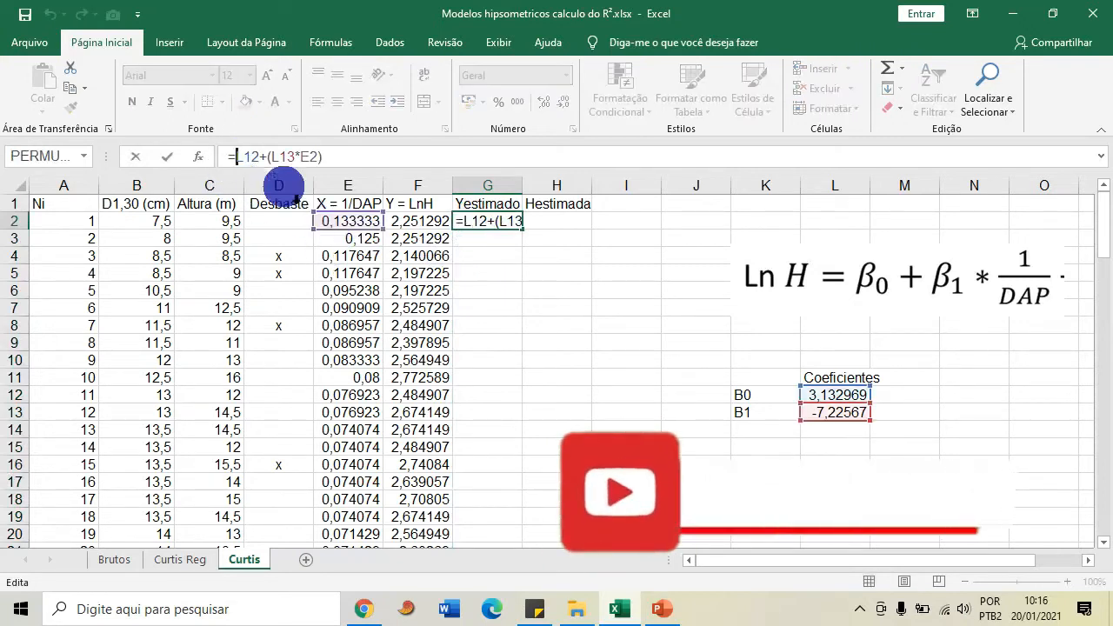
{"action": "left_click", "coordinate": [254, 155]}
{"action": "key", "text": "F4"}
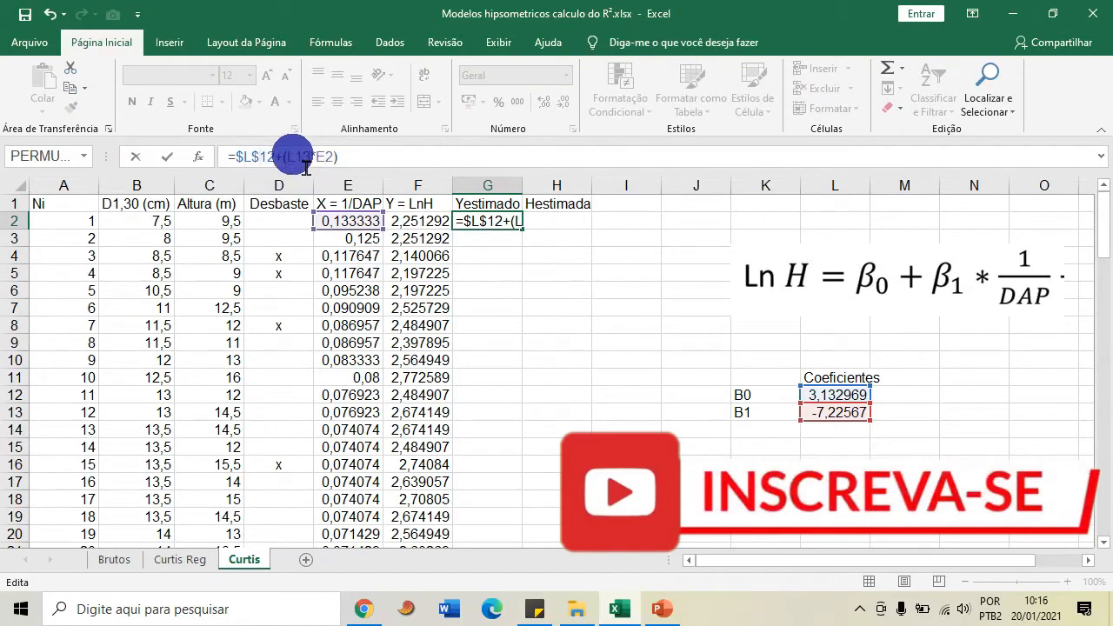
{"action": "type", "text": "$"}
{"action": "left_click", "coordinate": [891, 428]}
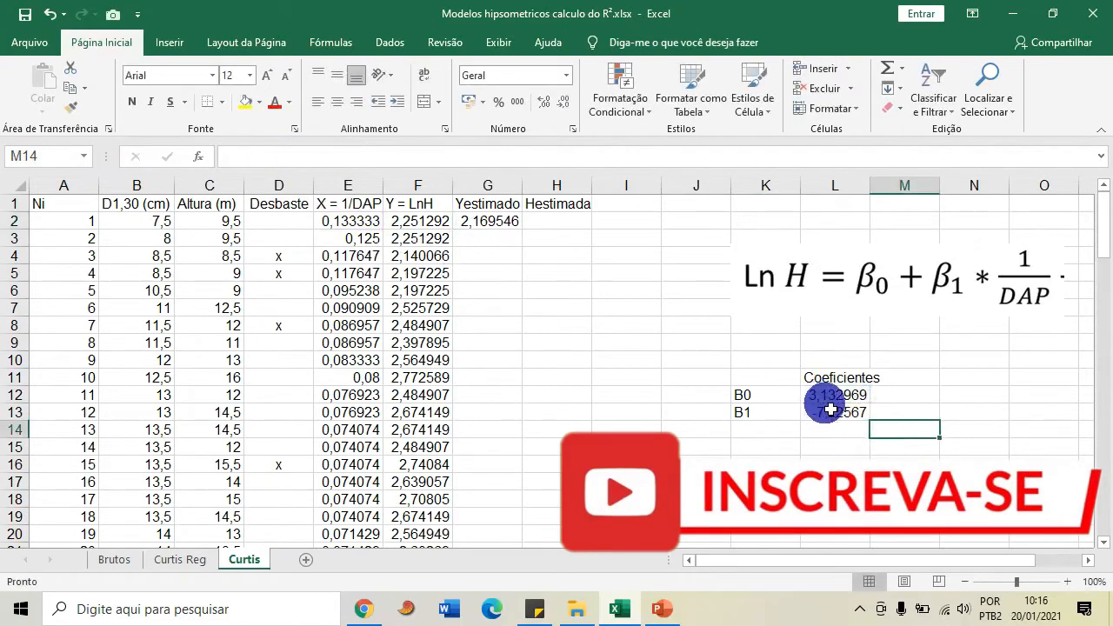
{"action": "left_click", "coordinate": [830, 408]}
{"action": "left_click", "coordinate": [832, 395]}
{"action": "left_click", "coordinate": [832, 411]}
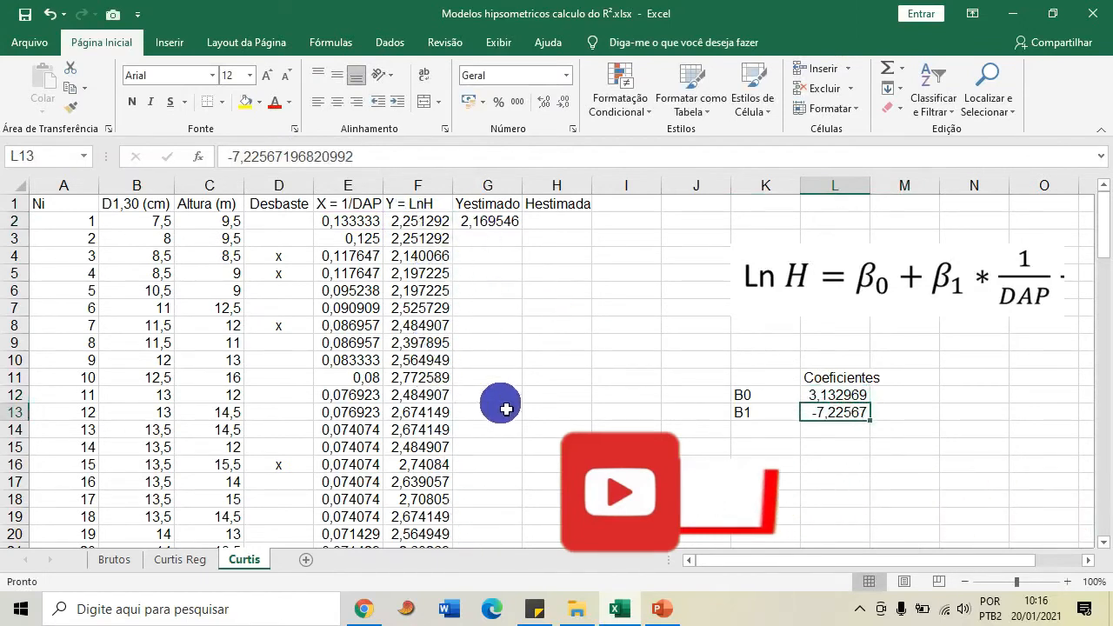
{"action": "left_click", "coordinate": [494, 221]}
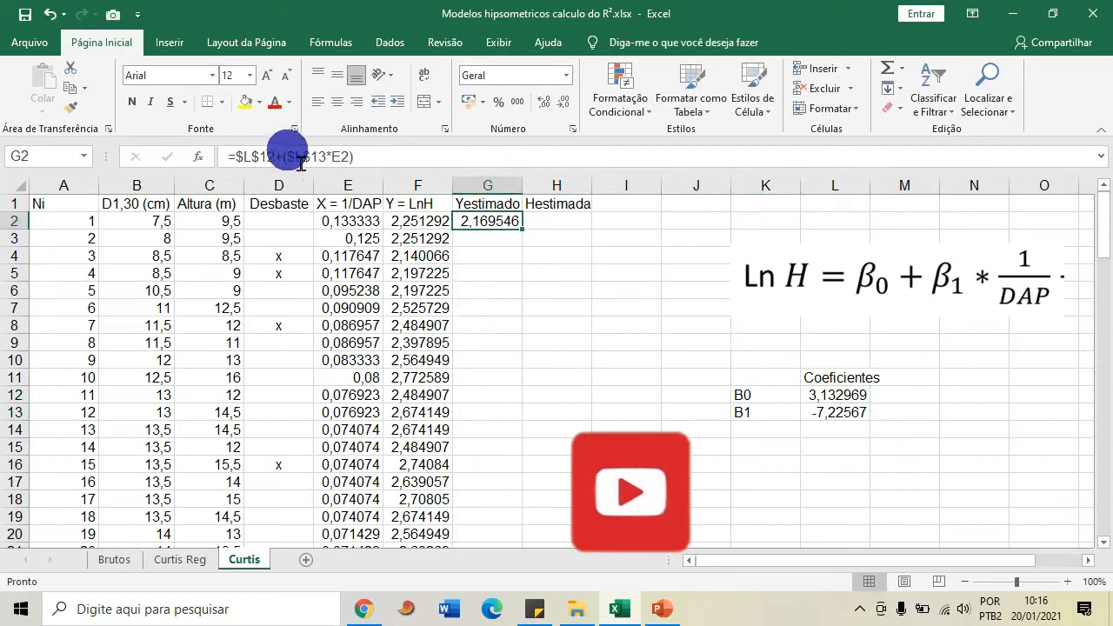
{"action": "double_click", "coordinate": [523, 230]}
Review the coefficients table and the G2 formula, and compare the Yestimado values with the measured heights in the Altura (m) column
{"action": "left_click", "coordinate": [770, 376]}
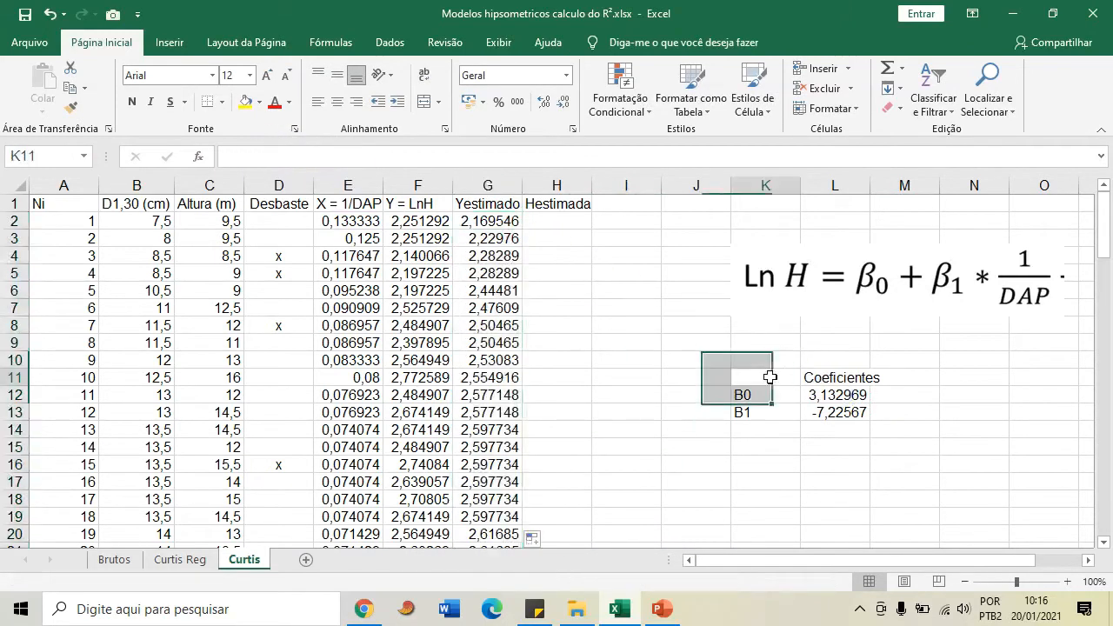
{"action": "left_click_drag", "start_coordinate": [770, 376], "coordinate": [830, 420]}
{"action": "left_click", "coordinate": [496, 219]}
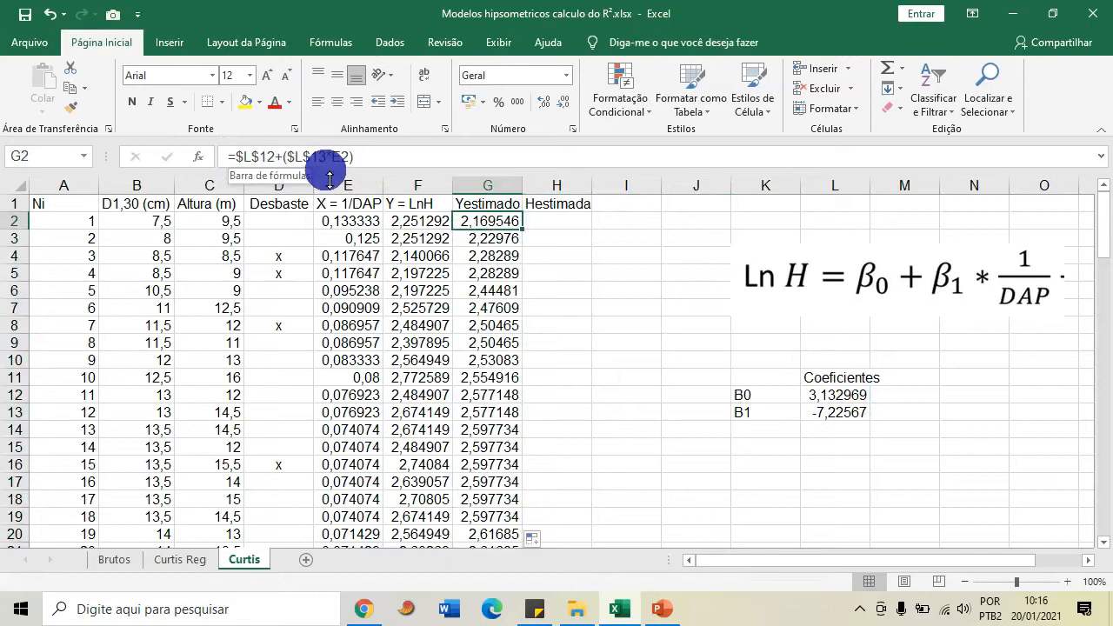
{"action": "left_click", "coordinate": [577, 240]}
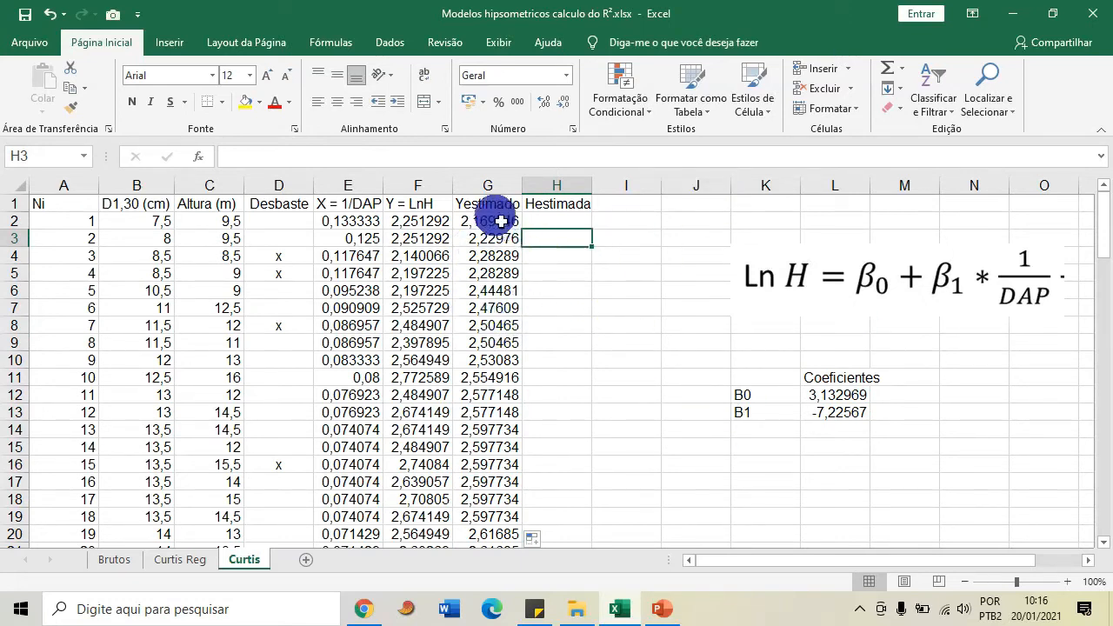
{"action": "left_click_drag", "start_coordinate": [492, 220], "coordinate": [485, 446]}
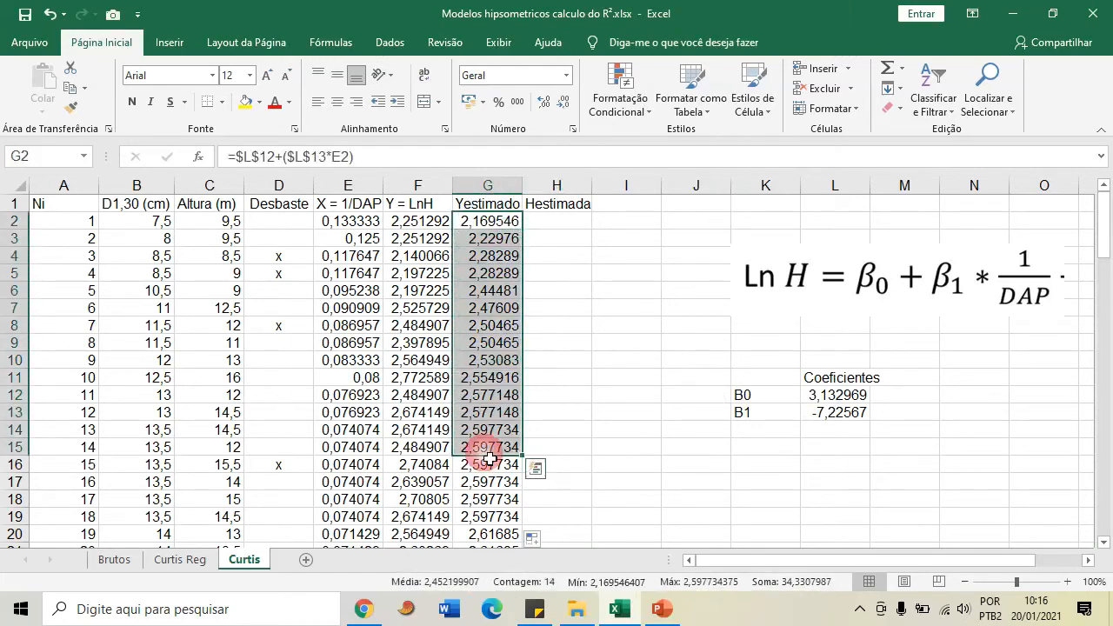
{"action": "left_click_drag", "start_coordinate": [221, 222], "coordinate": [216, 429]}
{"action": "left_click", "coordinate": [518, 256]}
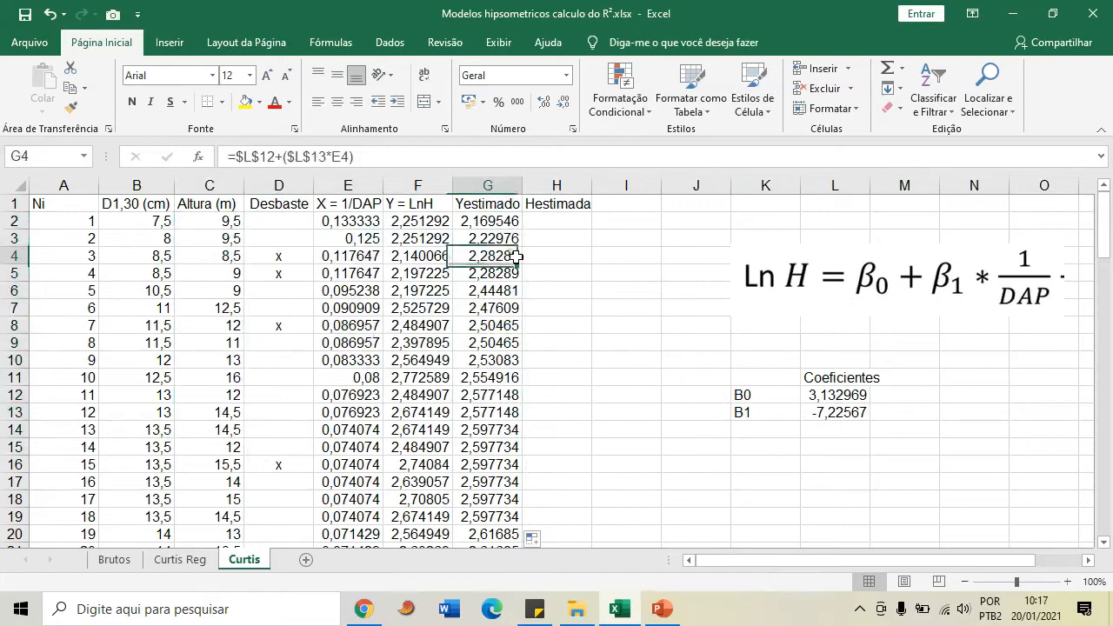
{"action": "left_click", "coordinate": [499, 205]}
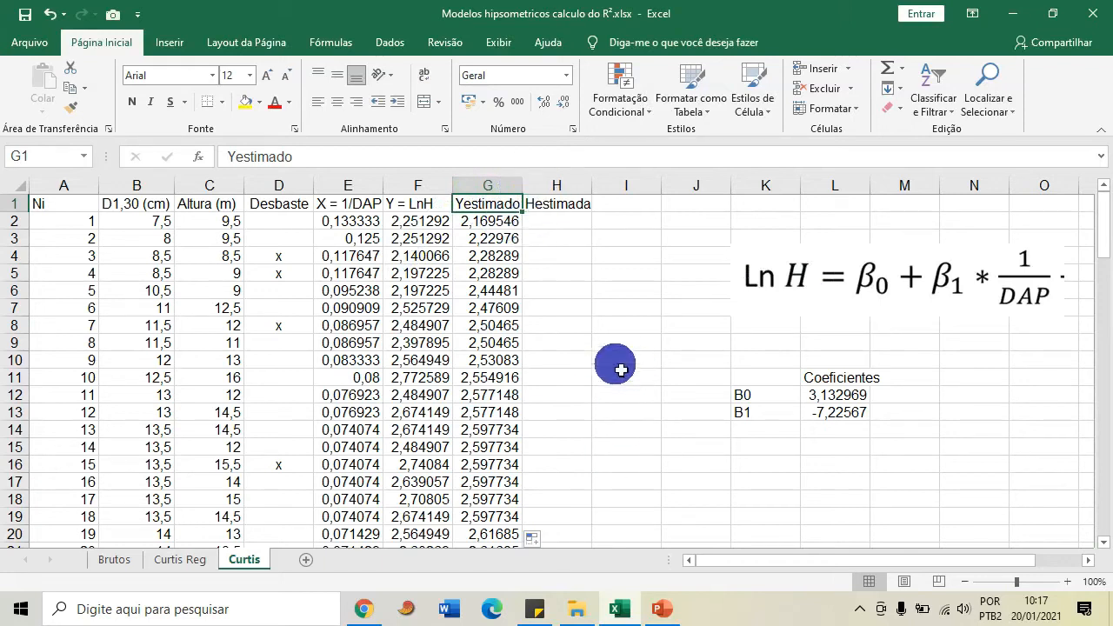
Enter the formula =EXP(G2) in H2 to convert the first estimated Ln H into an estimated height
{"action": "left_click", "coordinate": [551, 223]}
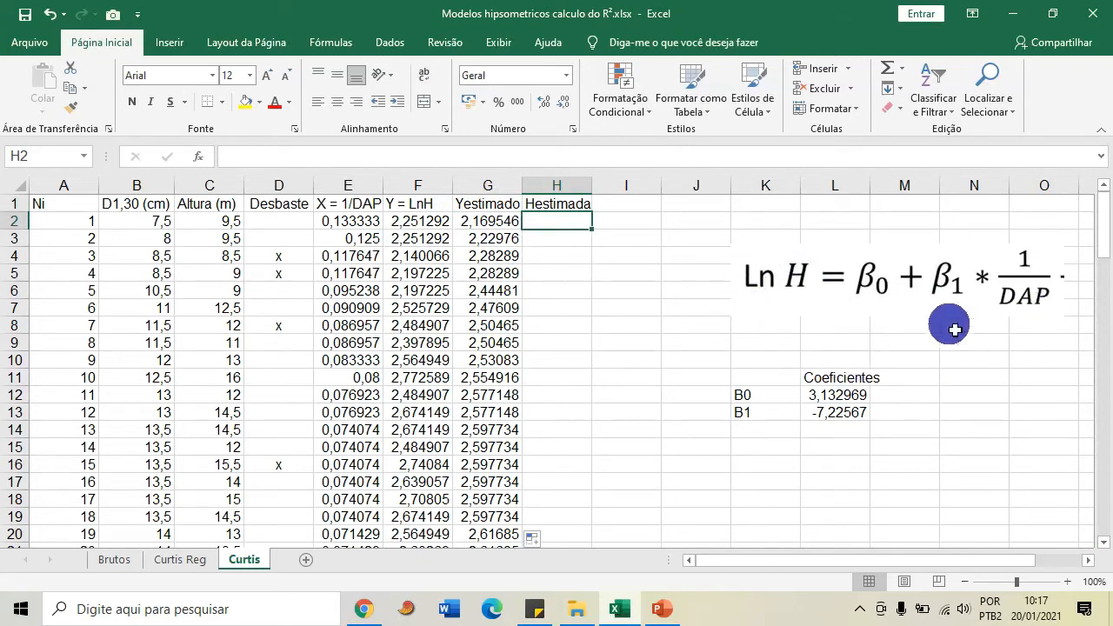
{"action": "type", "text": "e"}
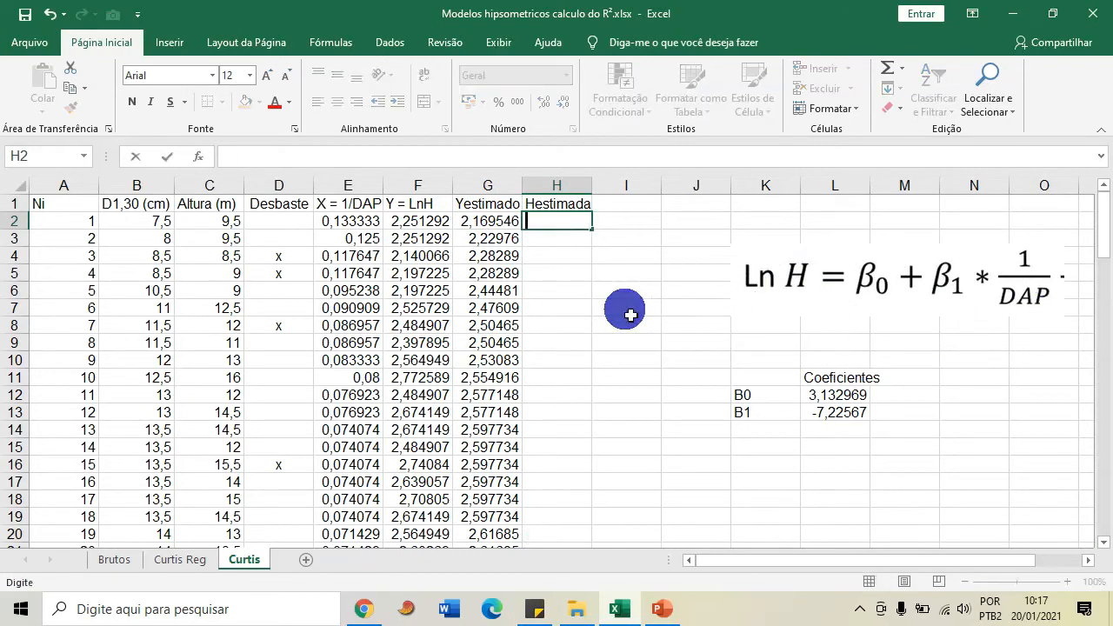
{"action": "type", "text": "=exp"}
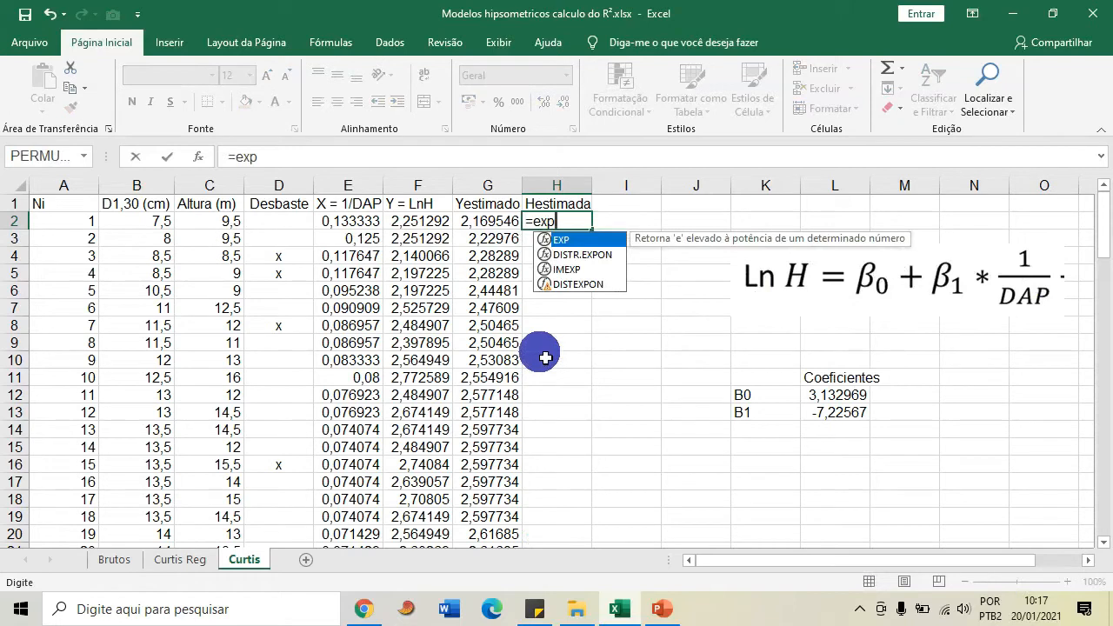
{"action": "double_click", "coordinate": [572, 240]}
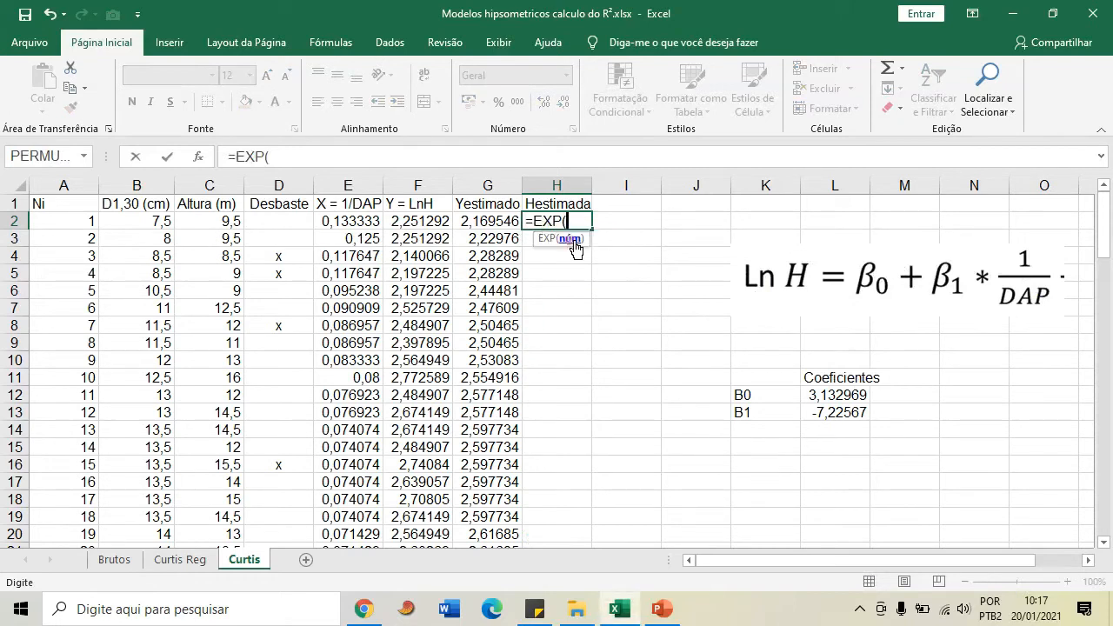
{"action": "left_click", "coordinate": [503, 225]}
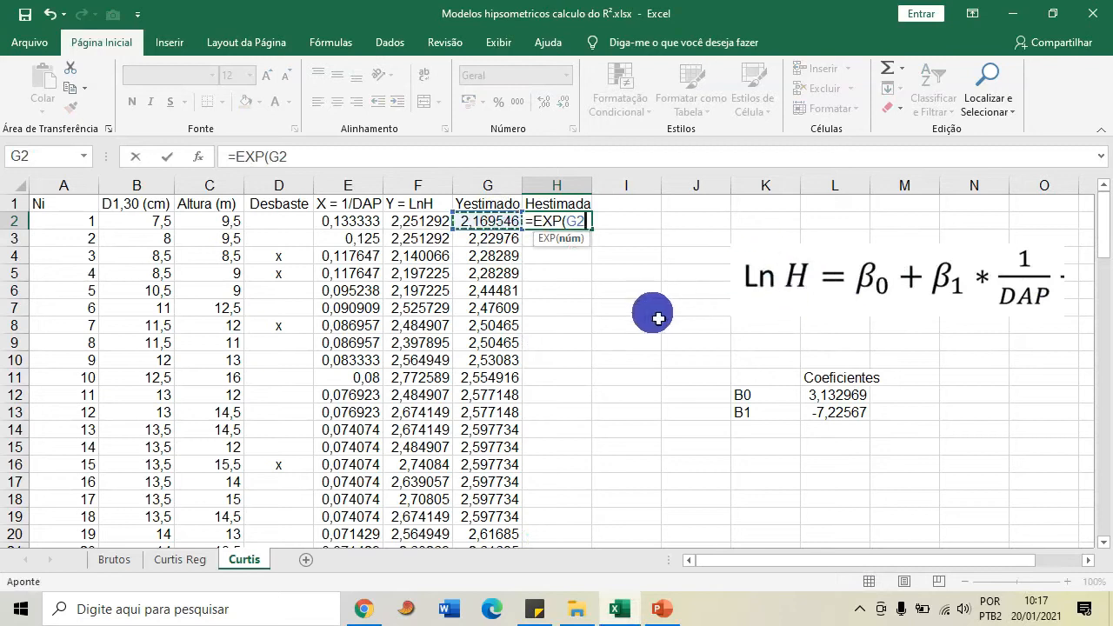
{"action": "key", "text": "Return"}
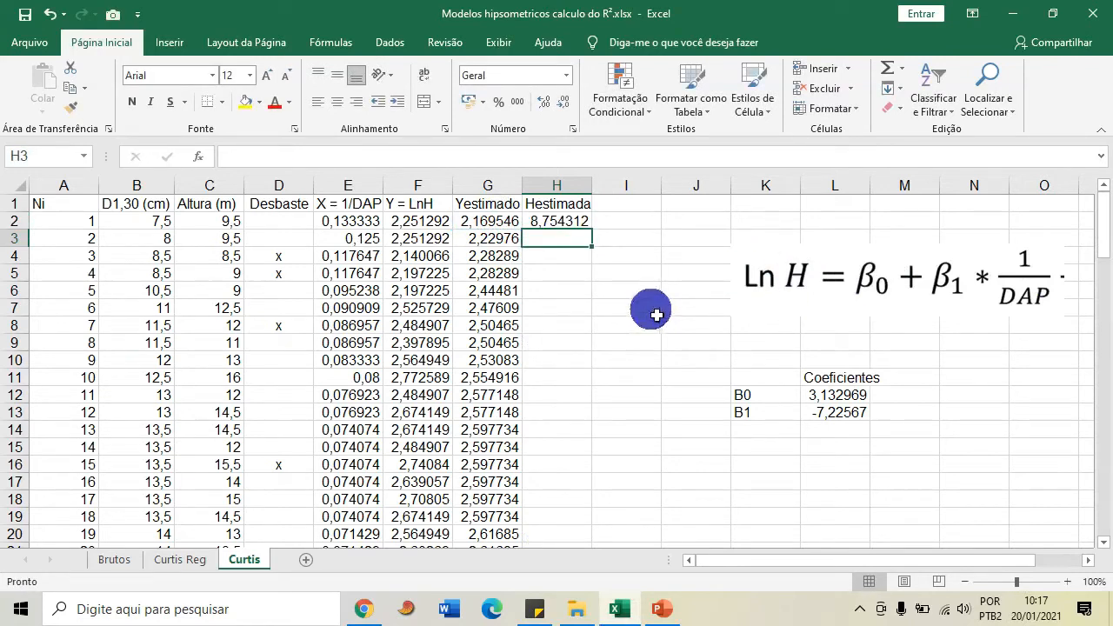
Fill the H2 formula down the Hestimada column and compare that column with Altura (m)
{"action": "left_click", "coordinate": [565, 222]}
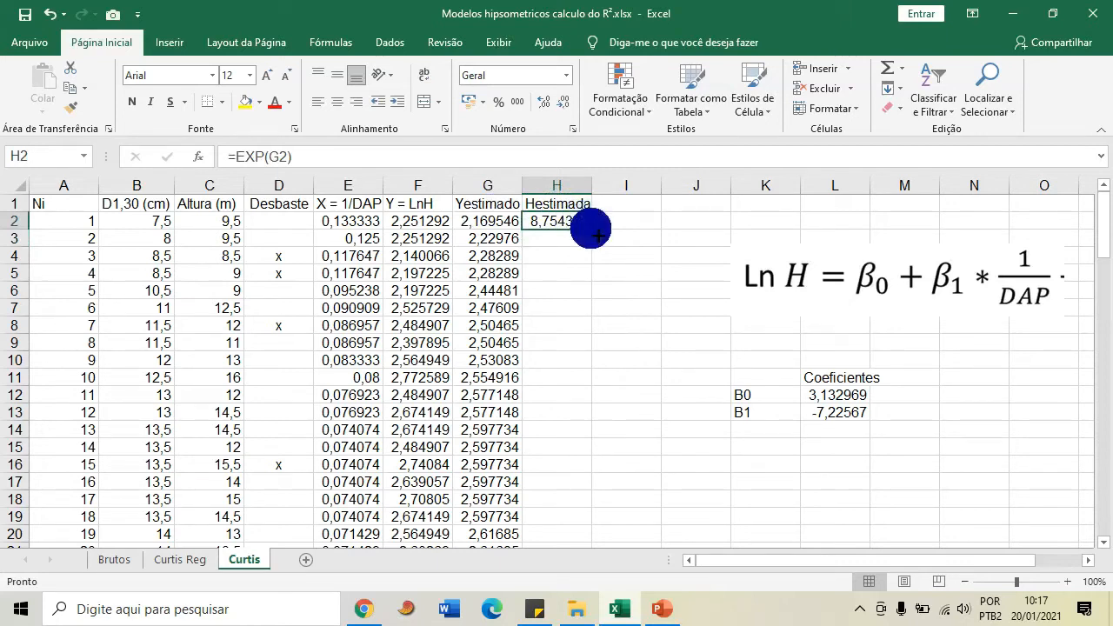
{"action": "double_click", "coordinate": [592, 232]}
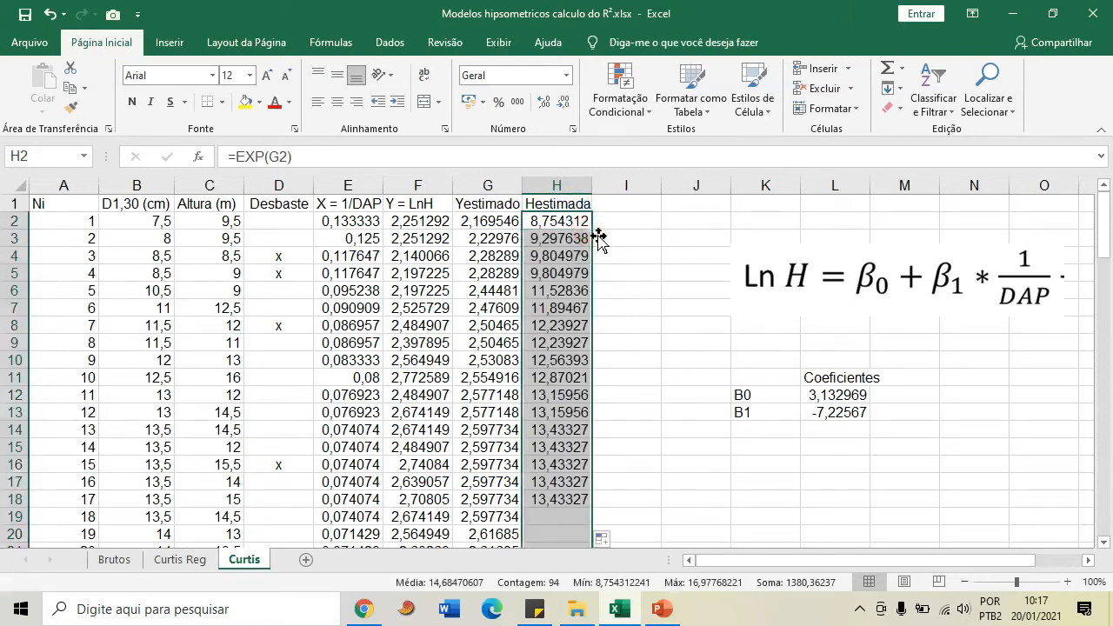
{"action": "left_click", "coordinate": [556, 186]}
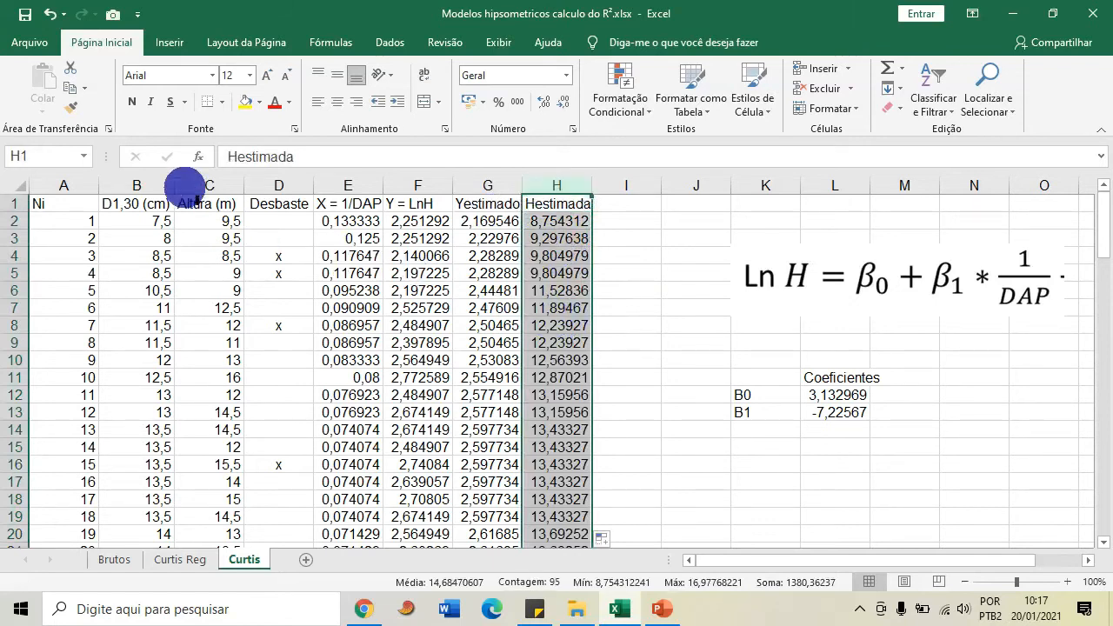
{"action": "left_click", "coordinate": [201, 186]}
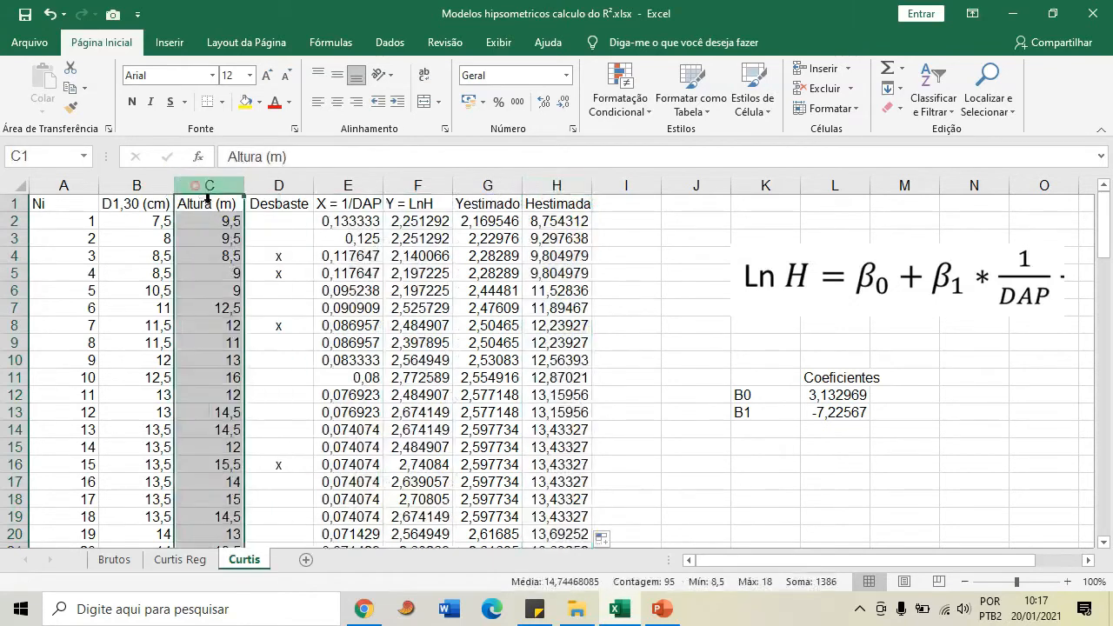
Plot the Altura (m) and Hestimada columns as a scatter chart, examine the point distribution, and delete the chart
{"action": "left_click", "coordinate": [556, 186], "text": "ctrl"}
{"action": "left_click", "coordinate": [179, 38]}
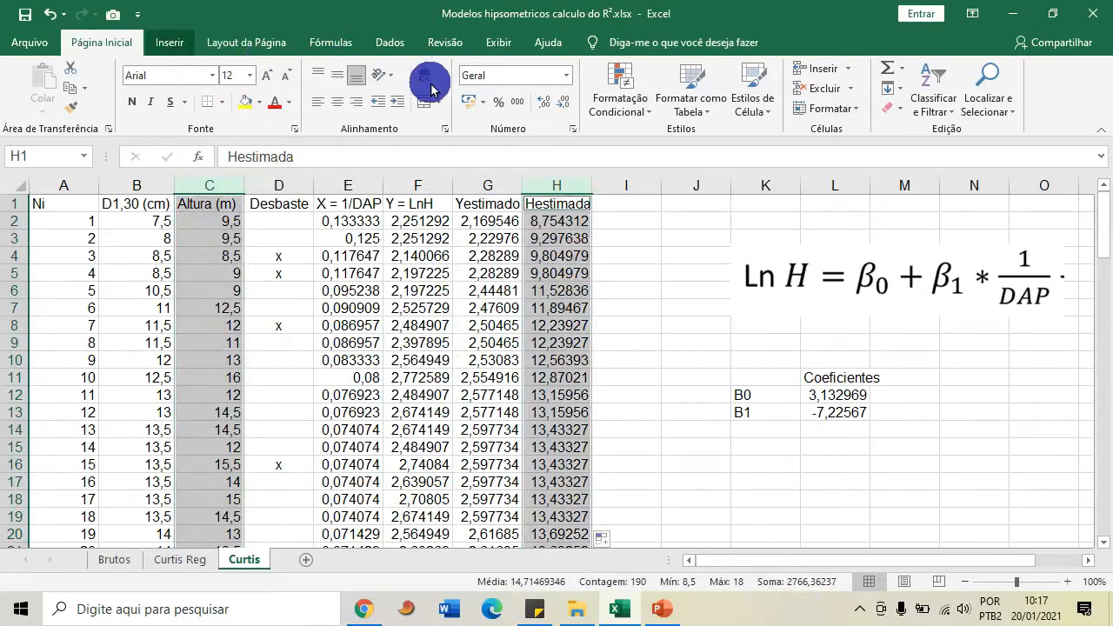
{"action": "left_click", "coordinate": [446, 108]}
{"action": "left_click", "coordinate": [464, 166]}
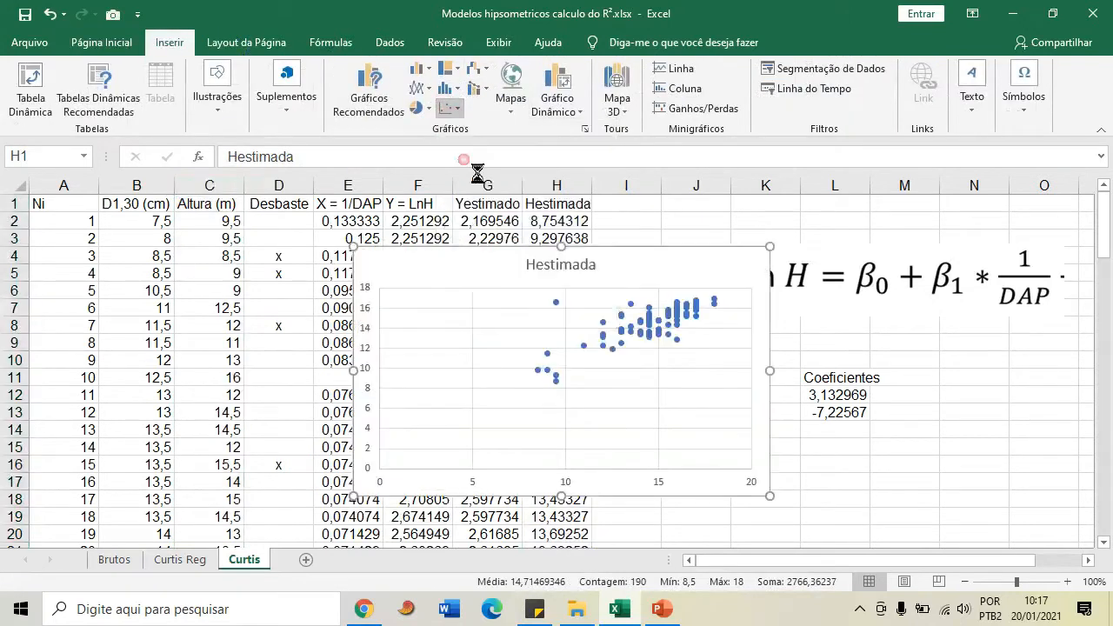
{"action": "left_click_drag", "start_coordinate": [657, 264], "coordinate": [372, 284]}
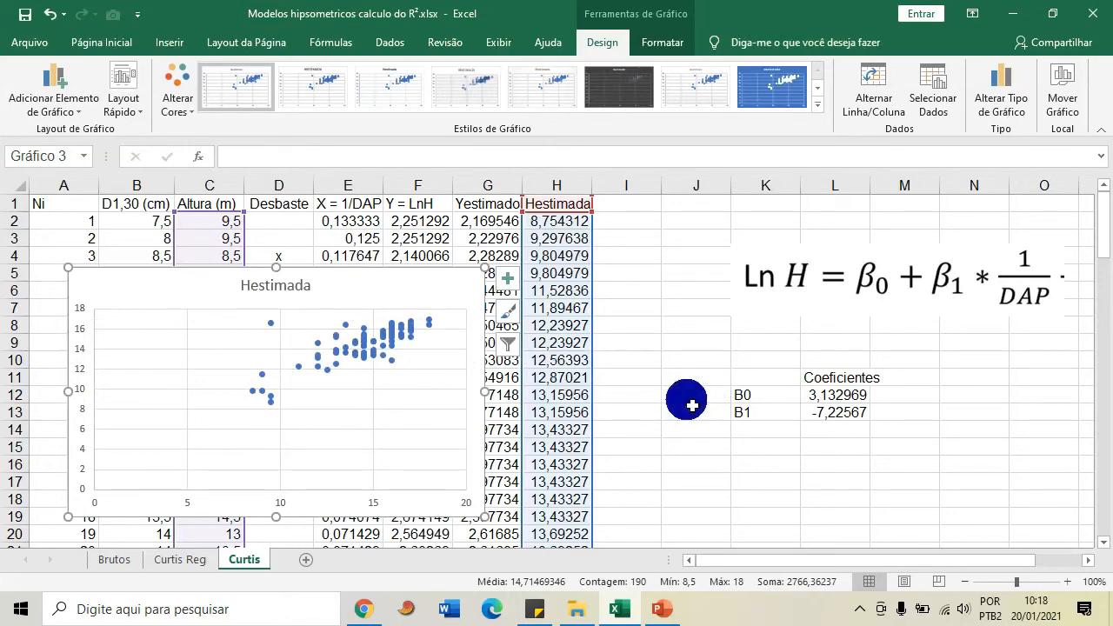
{"action": "key", "text": "Delete"}
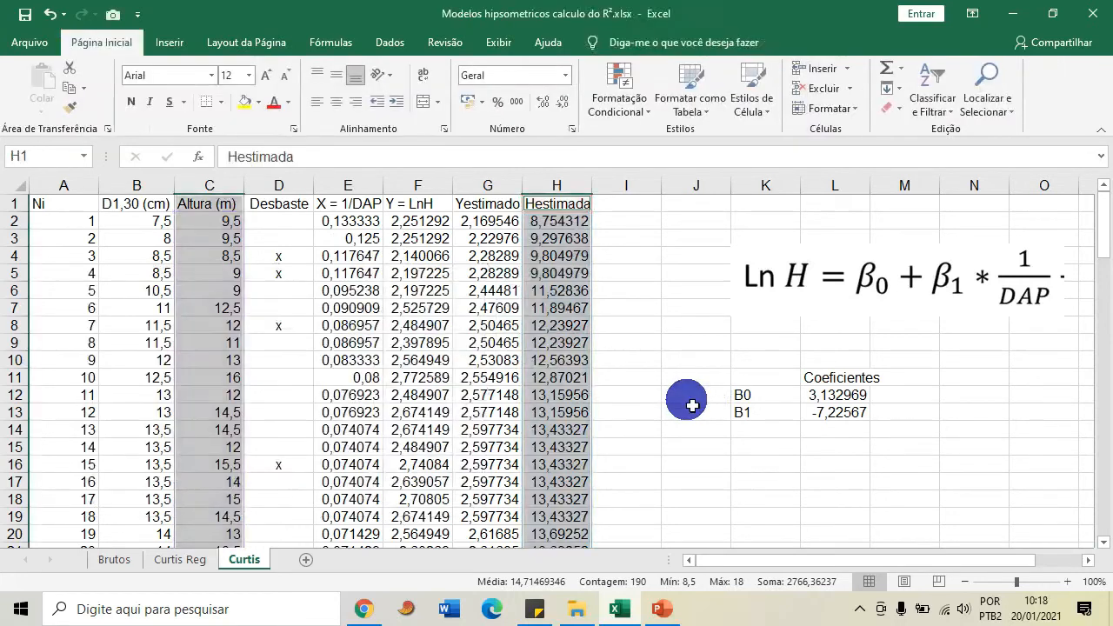
{"action": "left_click", "coordinate": [655, 313]}
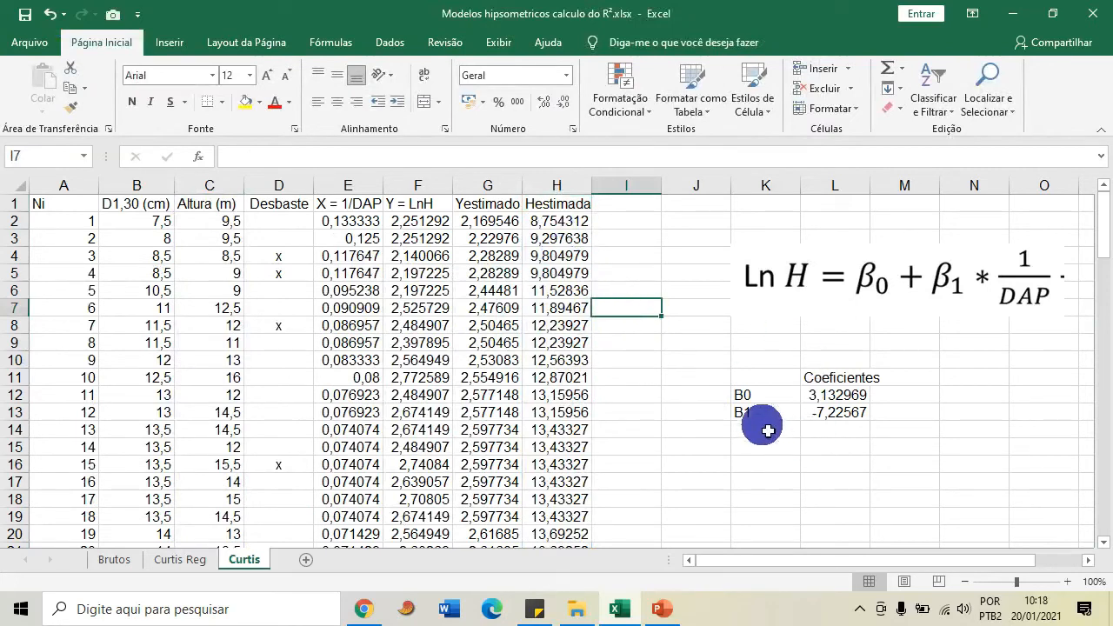
Enter the new diameters 15, 15,5 and 10 in B96:B98 below the last record of the D1,30 (cm) column
{"action": "left_click", "coordinate": [551, 257]}
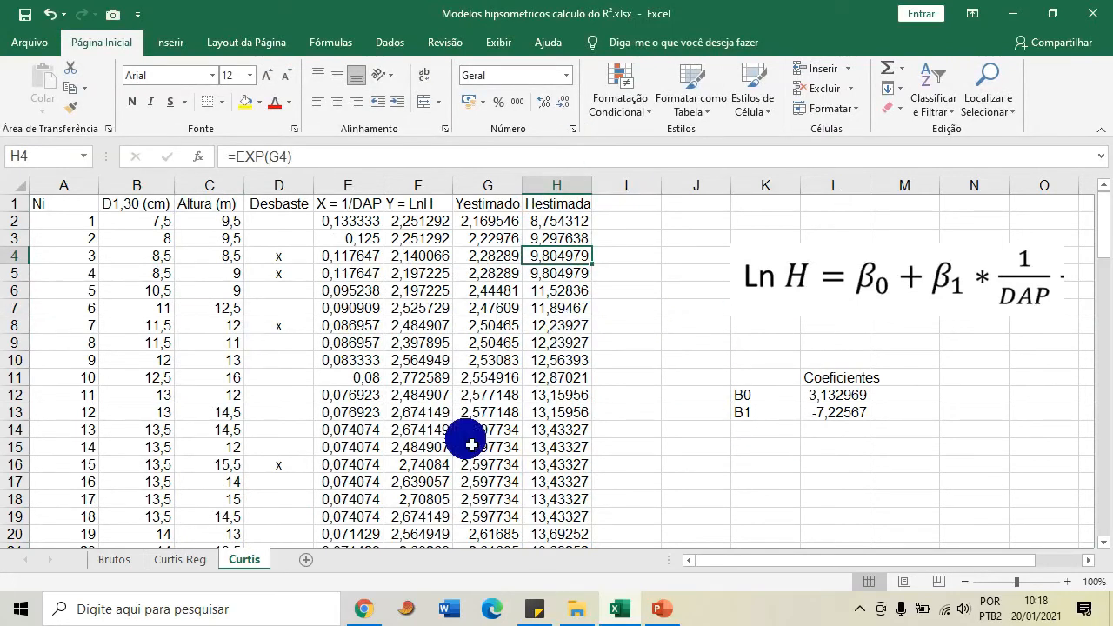
{"action": "scroll", "coordinate": [444, 432], "scroll_direction": "down", "scroll_amount": 20}
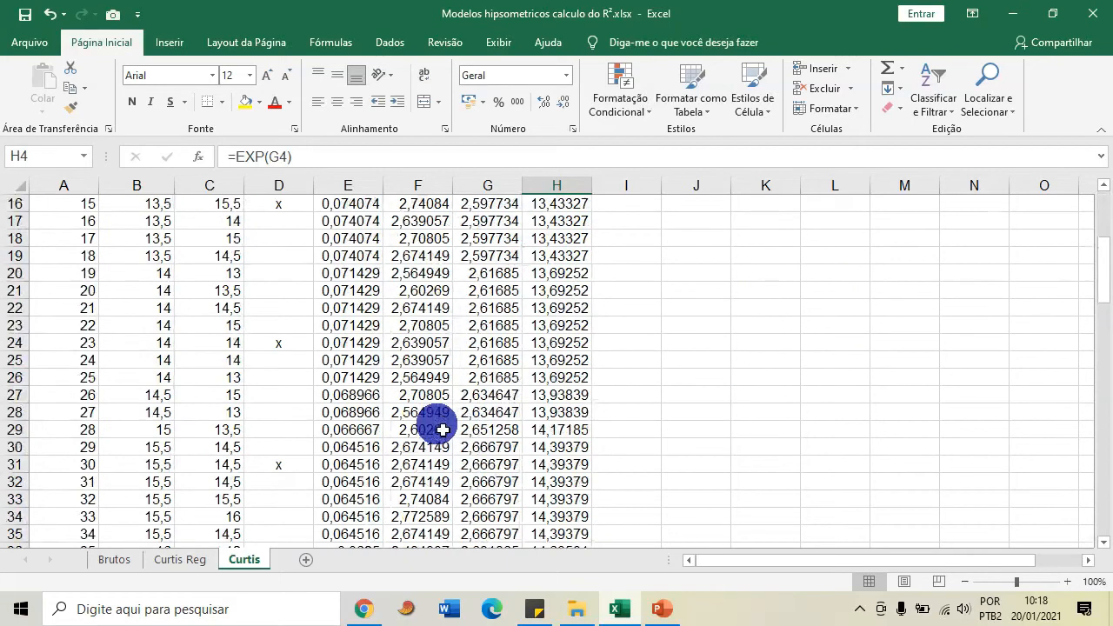
{"action": "scroll", "coordinate": [374, 453], "scroll_direction": "down", "scroll_amount": 1}
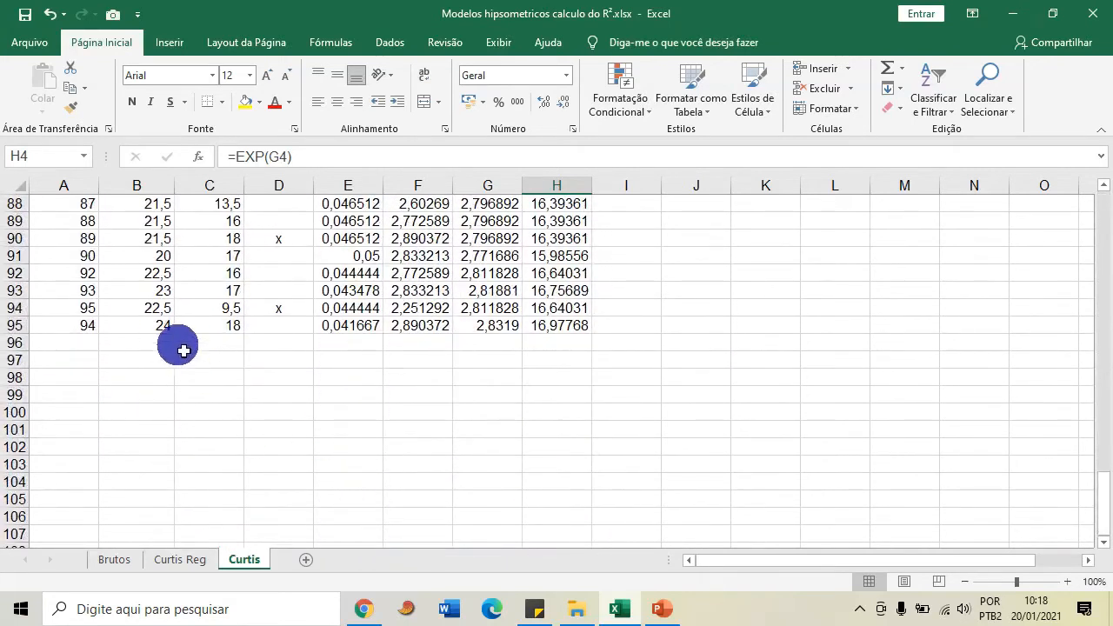
{"action": "left_click_drag", "start_coordinate": [143, 223], "coordinate": [145, 344]}
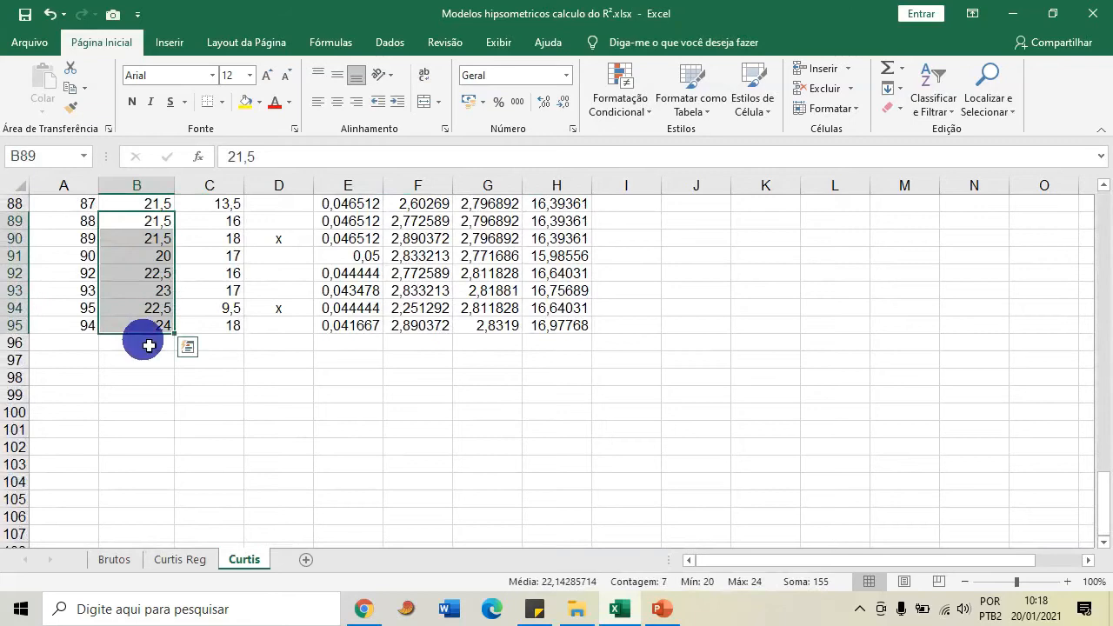
{"action": "left_click", "coordinate": [149, 345]}
{"action": "type", "text": "15"}
{"action": "key", "text": "Return"}
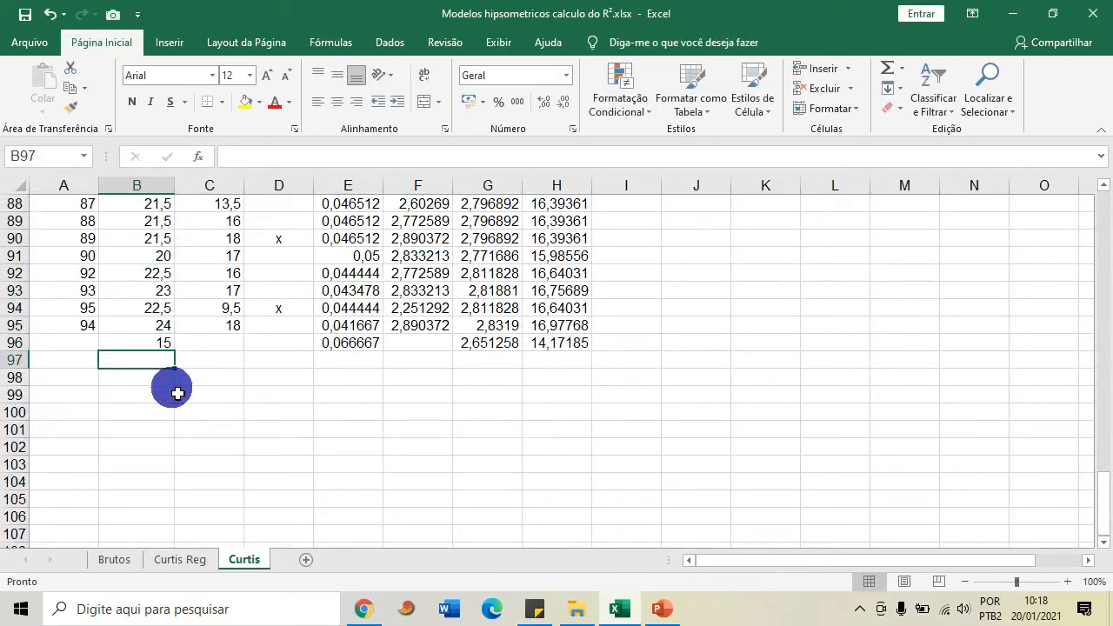
{"action": "type", "text": "15,5"}
{"action": "key", "text": "Return"}
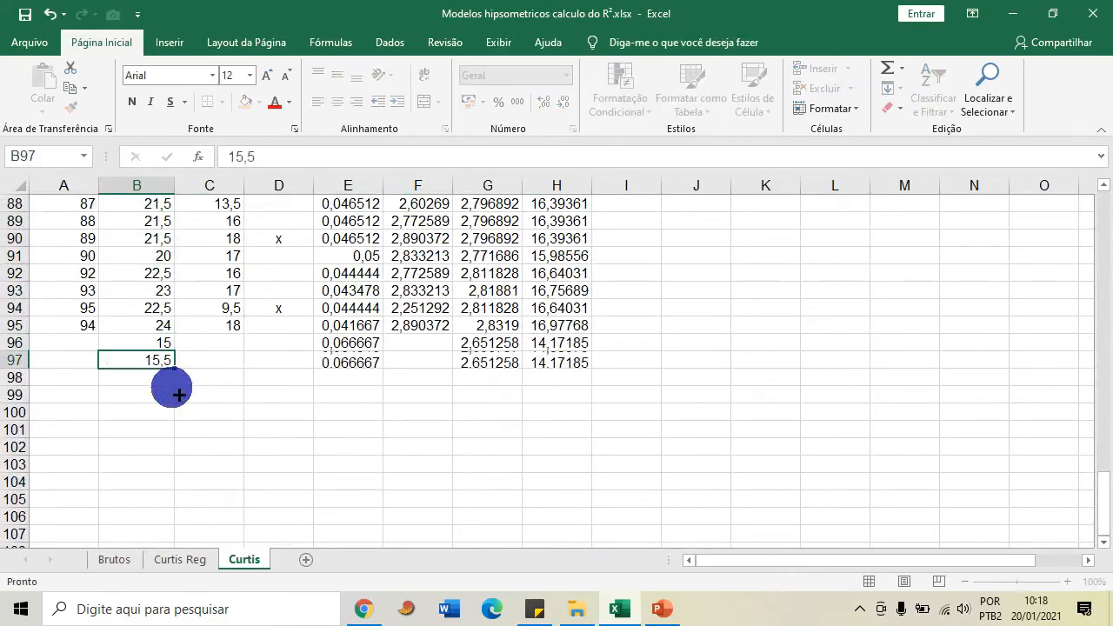
{"action": "type", "text": "10"}
{"action": "key", "text": "Return"}
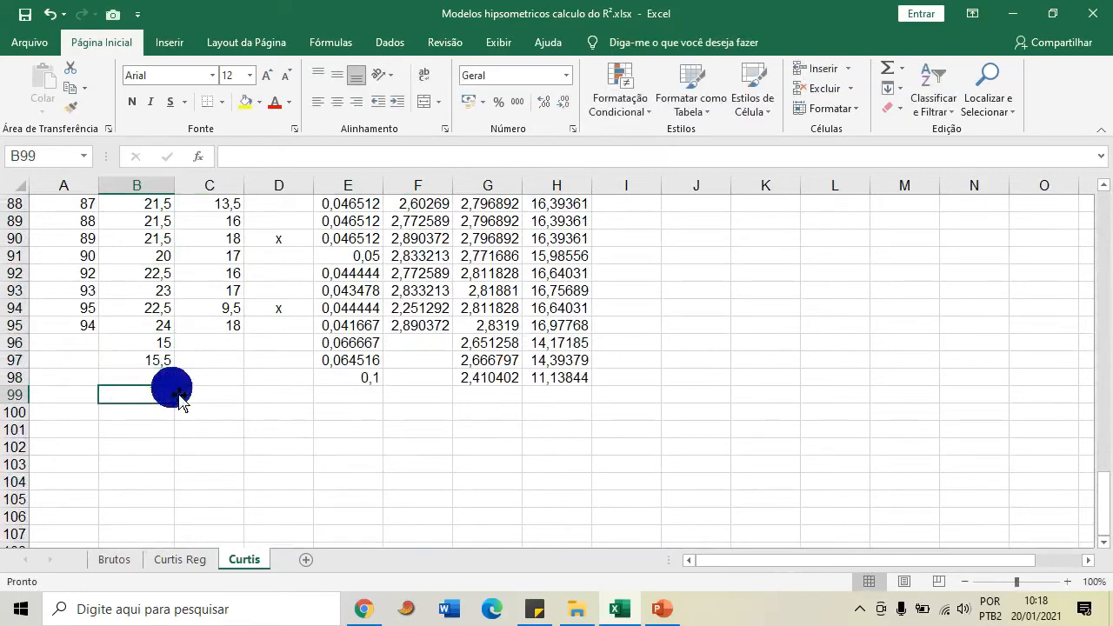
Check the estimated heights in H96:H98 for the diameters added in B96:B98
{"action": "left_click_drag", "start_coordinate": [159, 343], "coordinate": [154, 424]}
{"action": "left_click", "coordinate": [576, 323]}
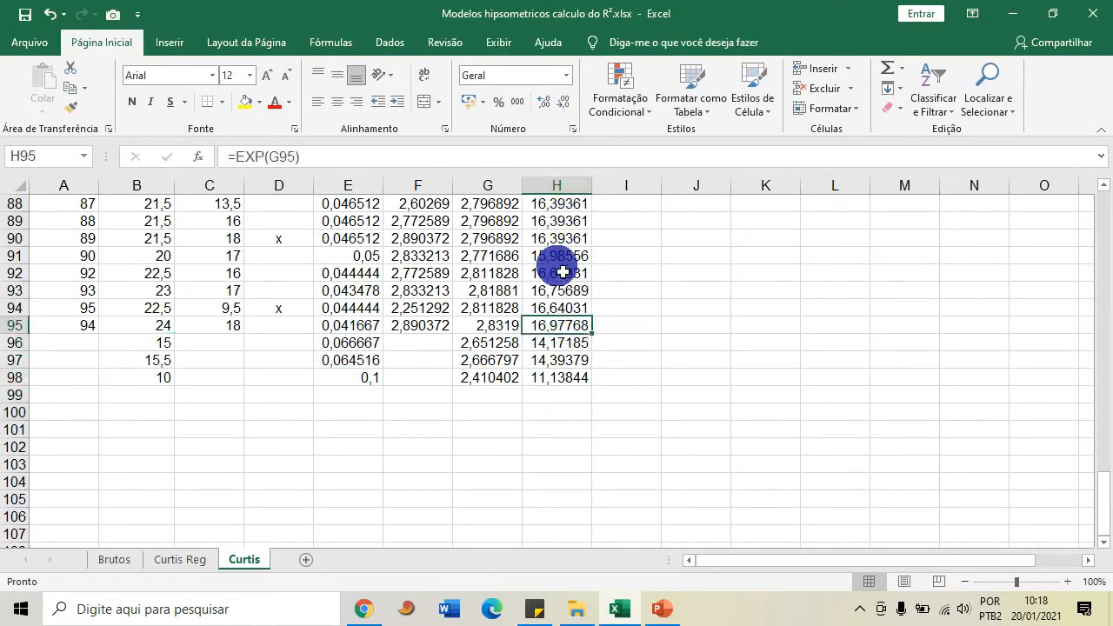
{"action": "left_click_drag", "start_coordinate": [570, 346], "coordinate": [569, 377]}
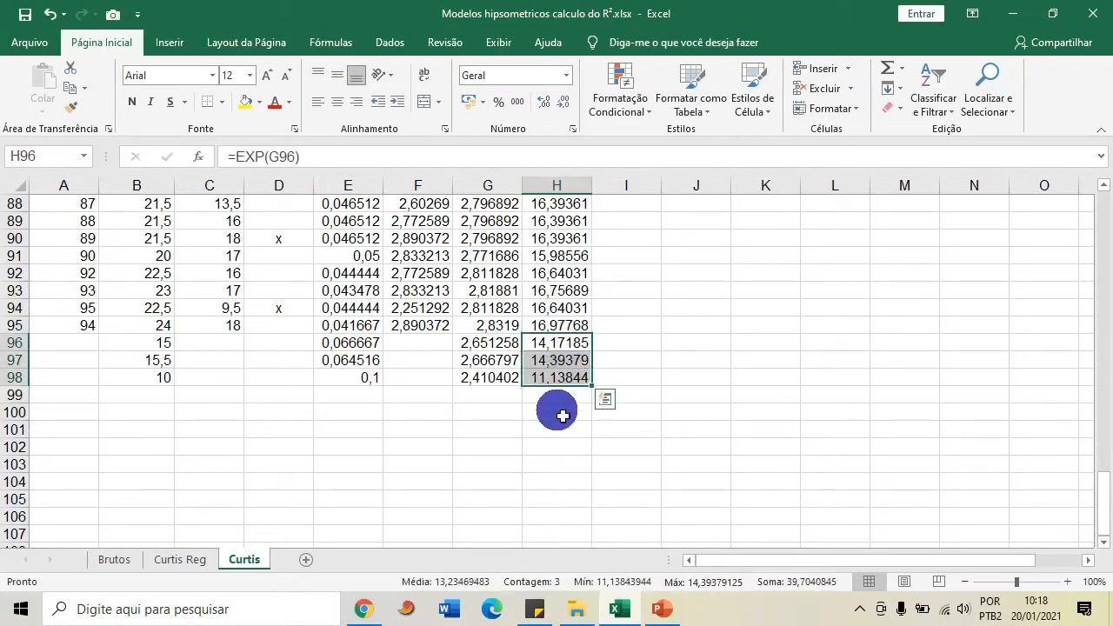
Fill the =LN(C95) formula from F95 down to F98 in the Y = LnH column
{"action": "left_click", "coordinate": [422, 323]}
{"action": "left_click_drag", "start_coordinate": [452, 334], "coordinate": [459, 341]}
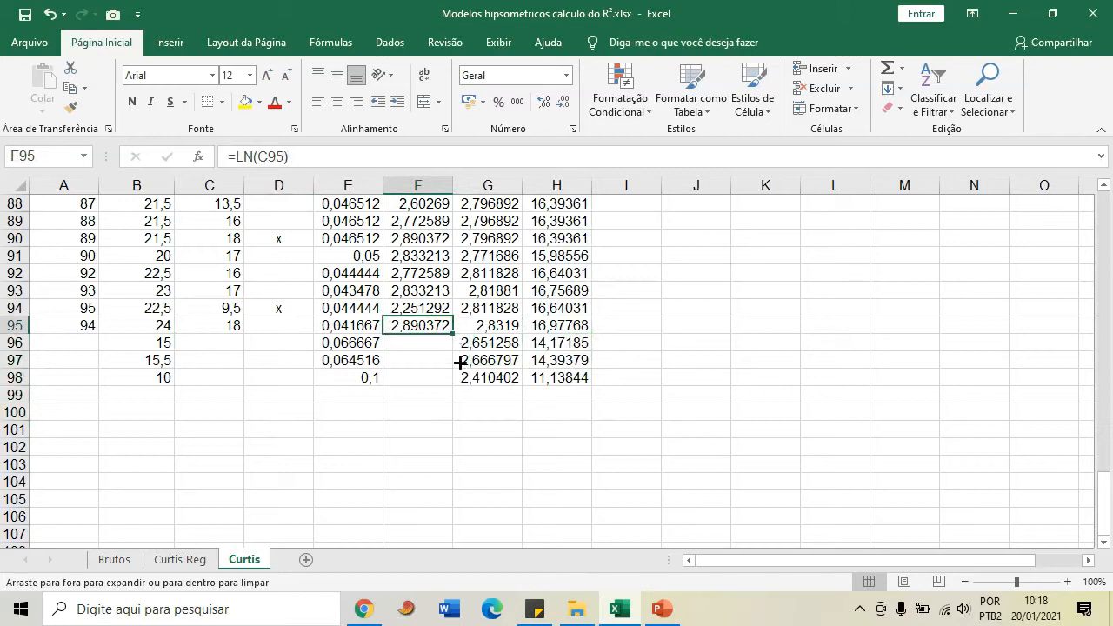
{"action": "left_click_drag", "start_coordinate": [457, 390], "coordinate": [456, 387]}
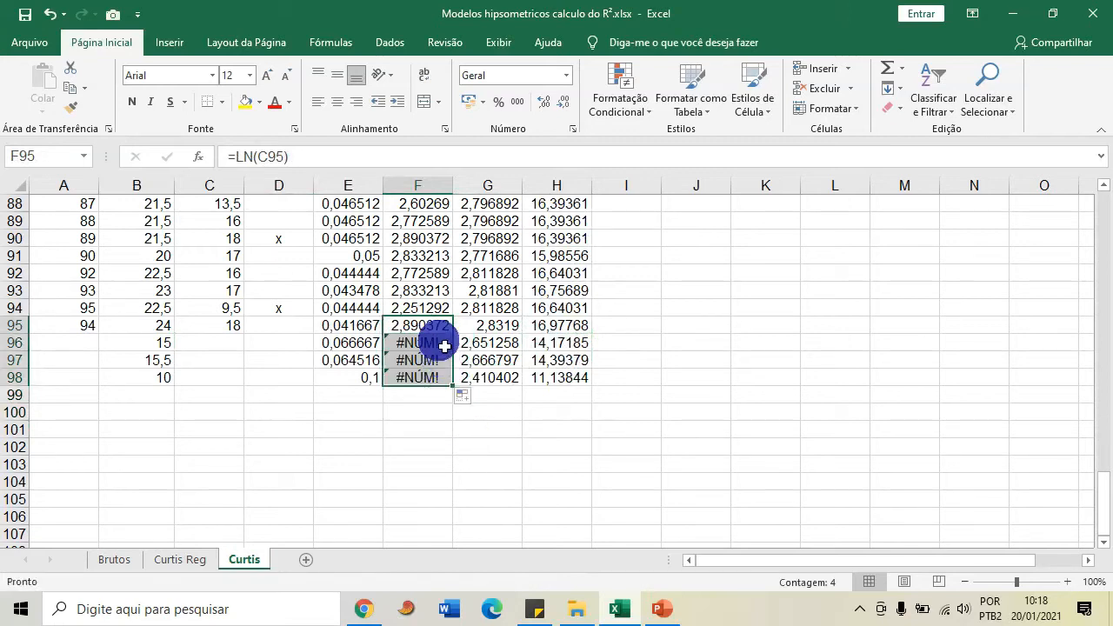
Inspect the LN formula and the Altura (m) cells C96:C98, and clear the formulas from F96:F98
{"action": "left_click", "coordinate": [434, 329]}
{"action": "left_click", "coordinate": [432, 310]}
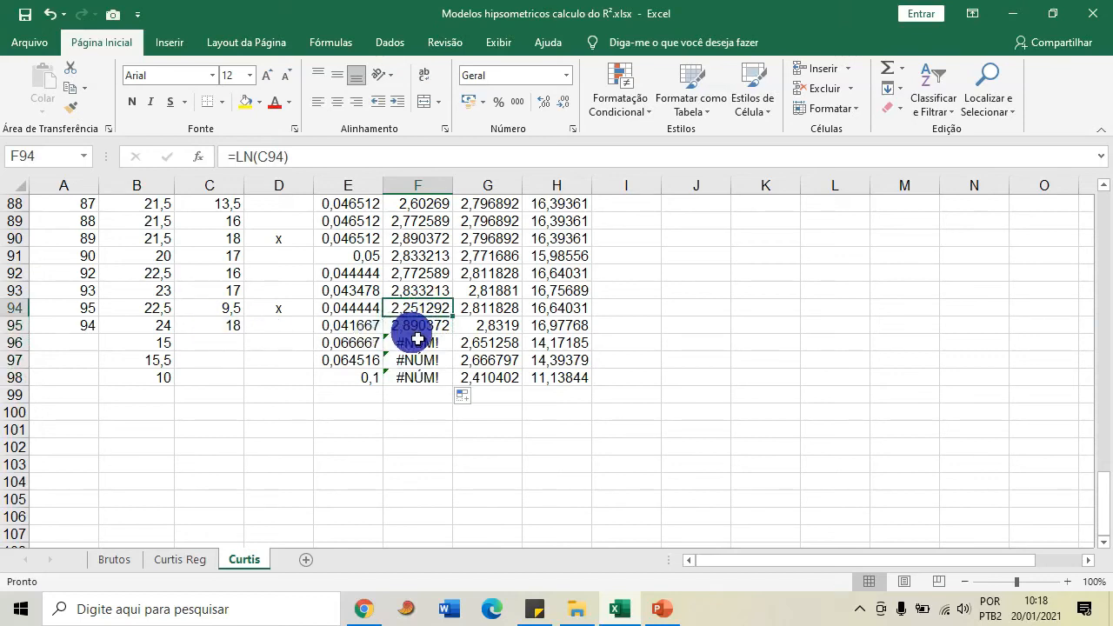
{"action": "left_click", "coordinate": [423, 310]}
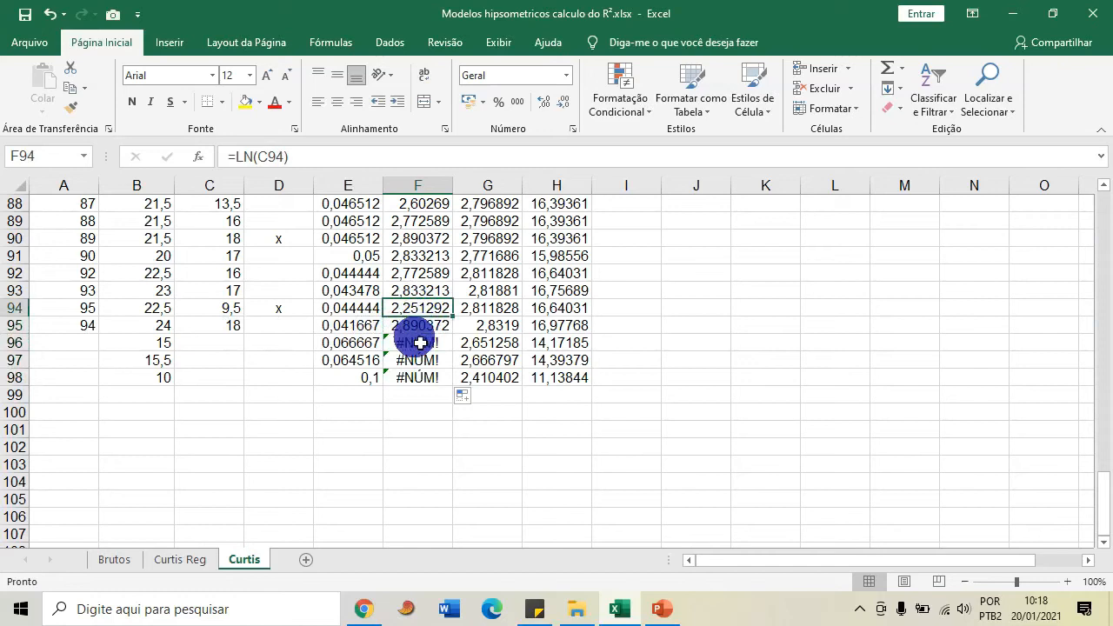
{"action": "left_click_drag", "start_coordinate": [218, 343], "coordinate": [220, 380]}
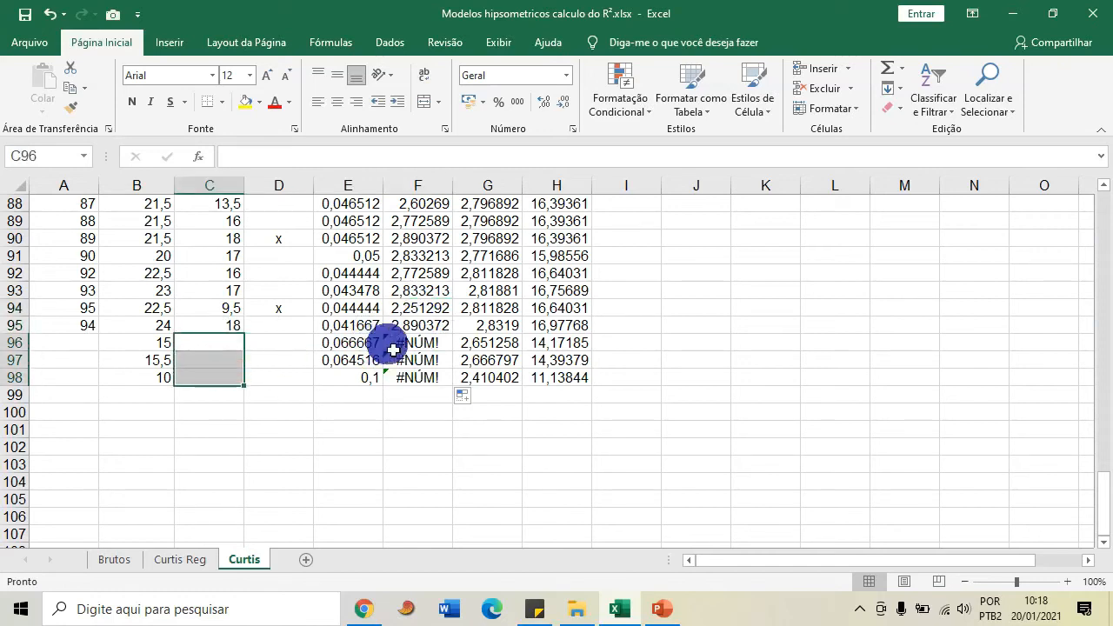
{"action": "left_click_drag", "start_coordinate": [393, 350], "coordinate": [418, 375]}
{"action": "key", "text": "Delete"}
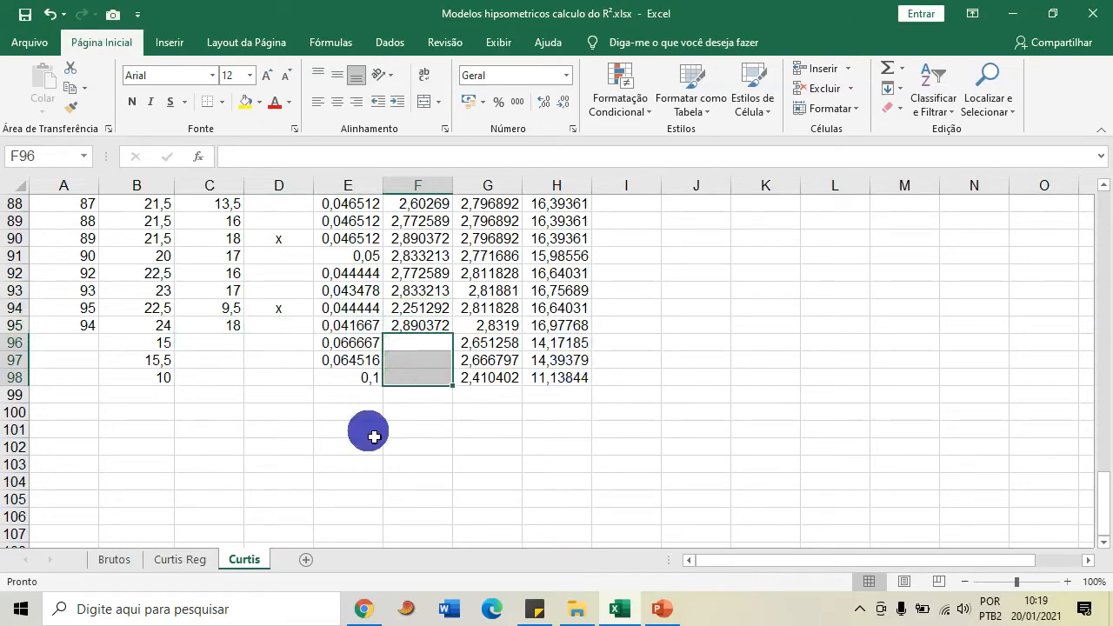
Enter a diameter of 24 in B99 and check its estimated height in H99
{"action": "double_click", "coordinate": [153, 398]}
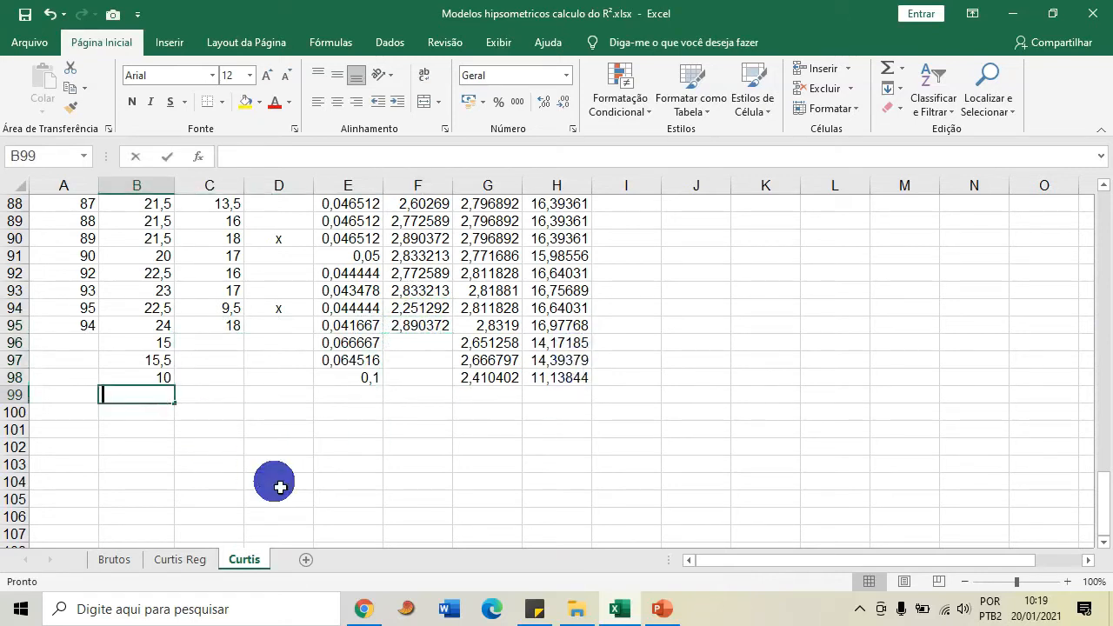
{"action": "type", "text": "24"}
{"action": "key", "text": "Tab"}
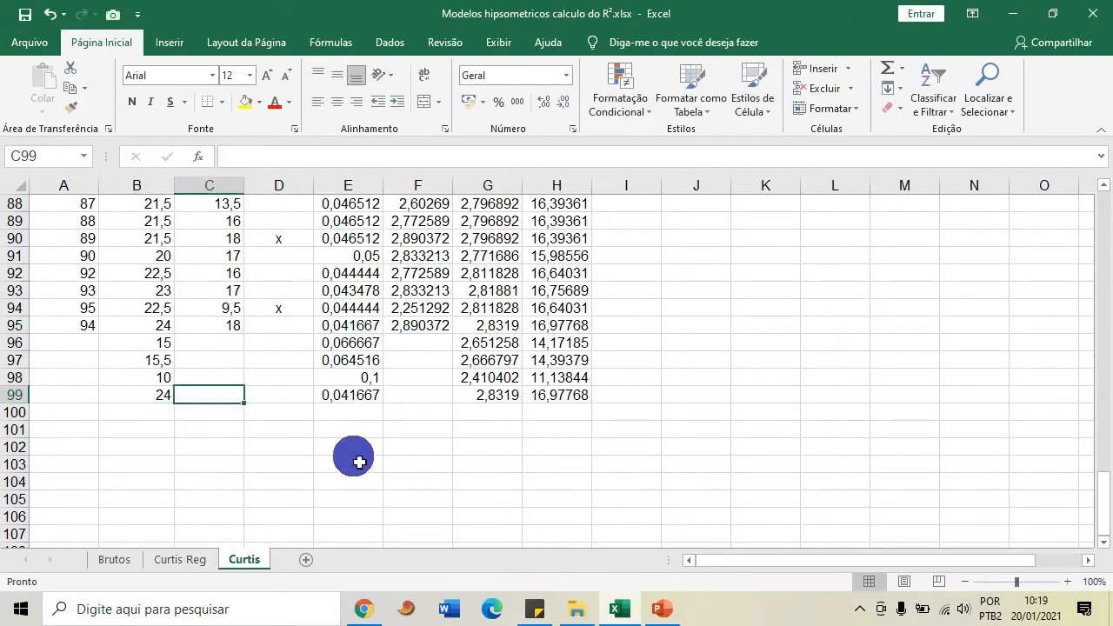
{"action": "left_click", "coordinate": [153, 404]}
{"action": "left_click", "coordinate": [567, 395]}
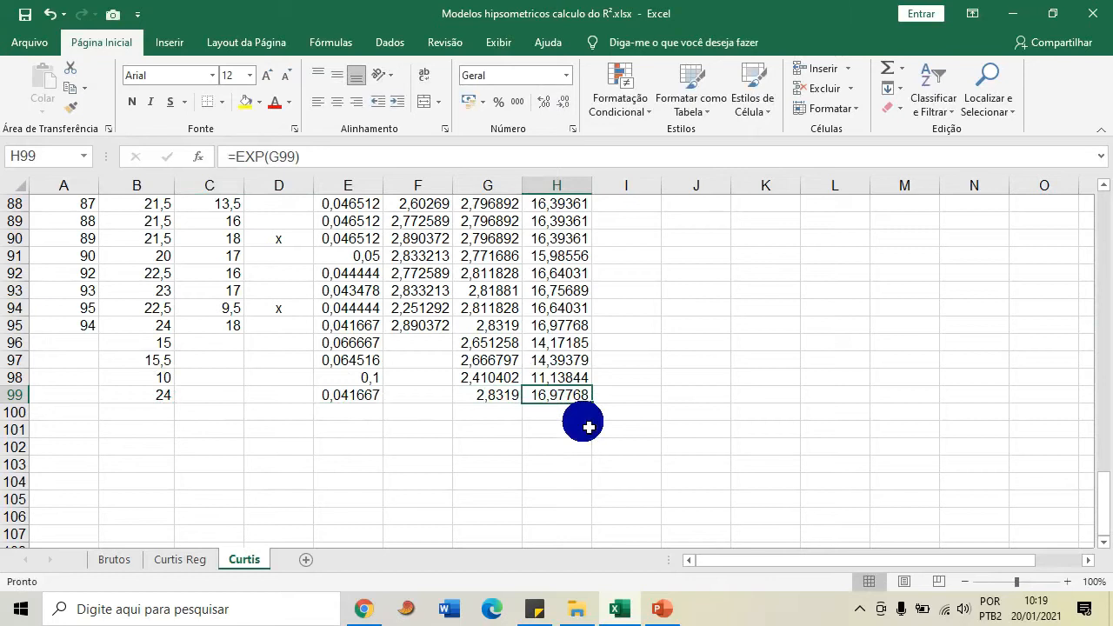
Compare the full extent of the Altura (m) and Hestimada columns, from the headers down to row 99
{"action": "scroll", "coordinate": [589, 427], "scroll_direction": "up", "scroll_amount": 20}
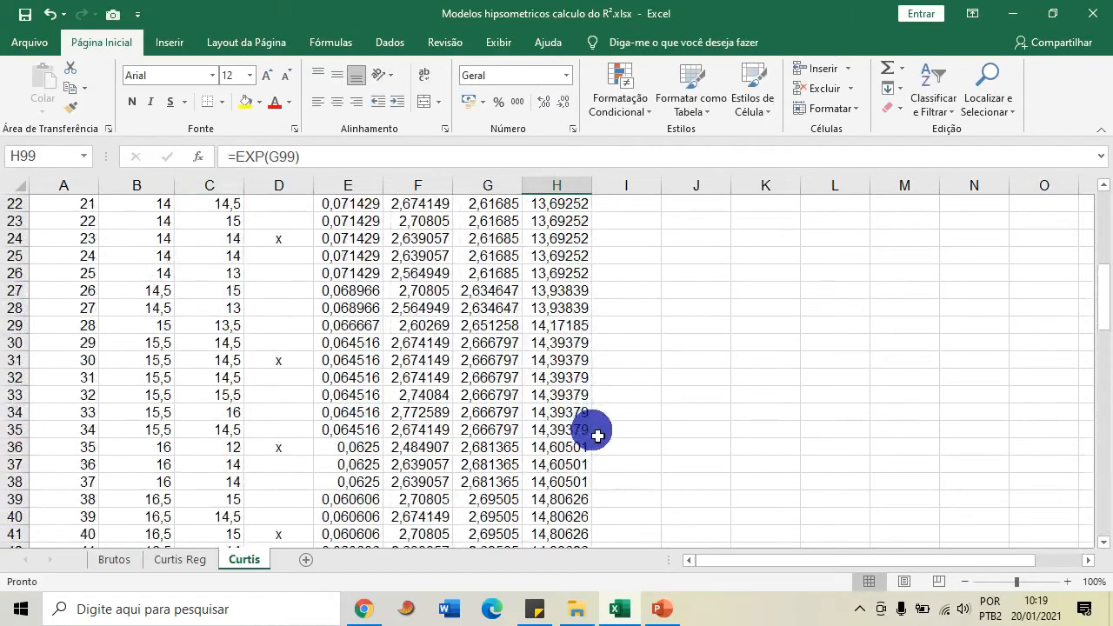
{"action": "scroll", "coordinate": [598, 435], "scroll_direction": "up", "scroll_amount": 7}
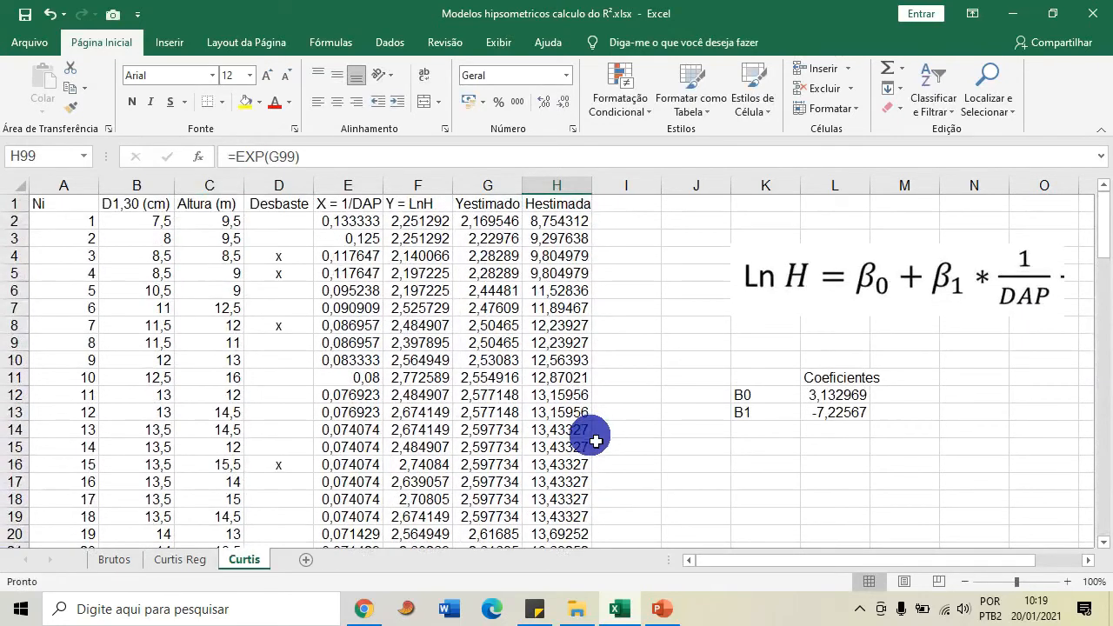
{"action": "scroll", "coordinate": [594, 444], "scroll_direction": "down", "scroll_amount": 20}
{"action": "scroll", "coordinate": [558, 466], "scroll_direction": "up", "scroll_amount": 20}
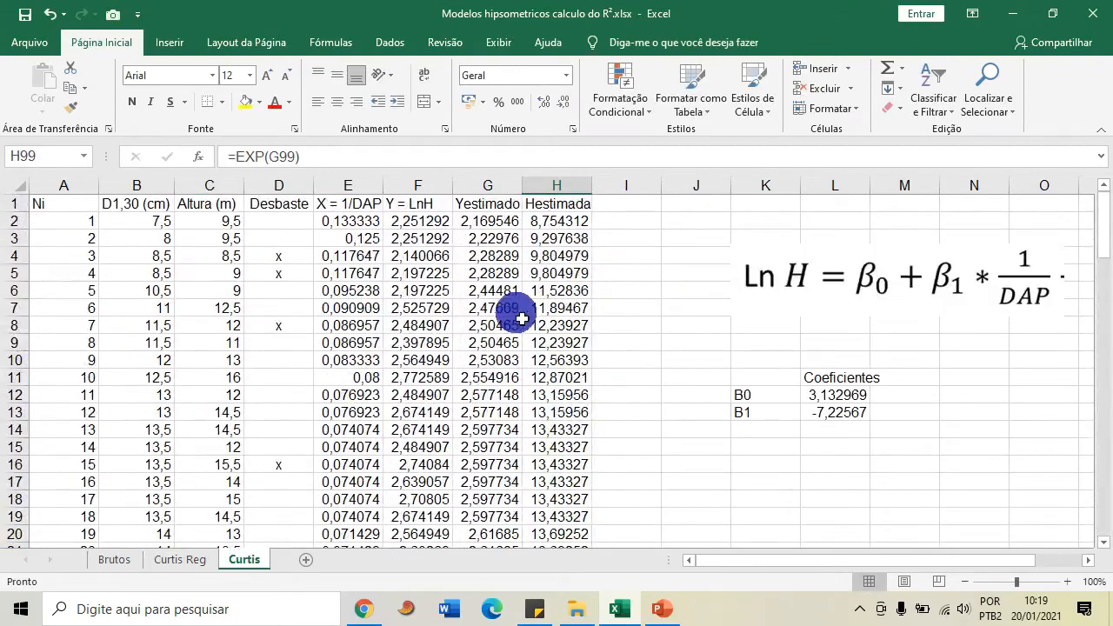
{"action": "left_click", "coordinate": [228, 186]}
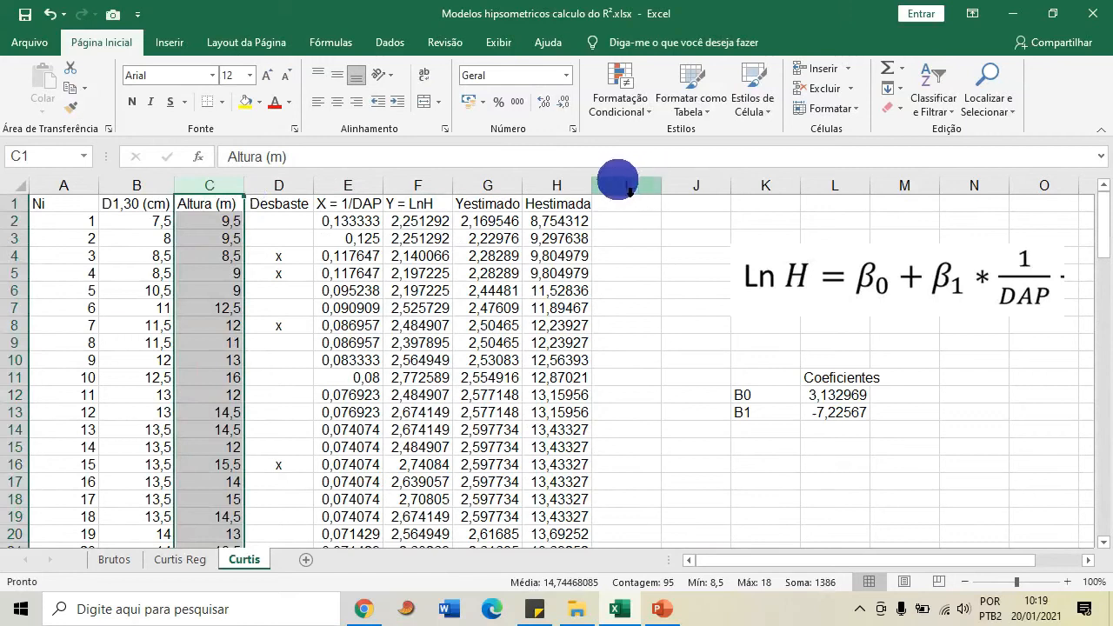
{"action": "left_click", "coordinate": [566, 189]}
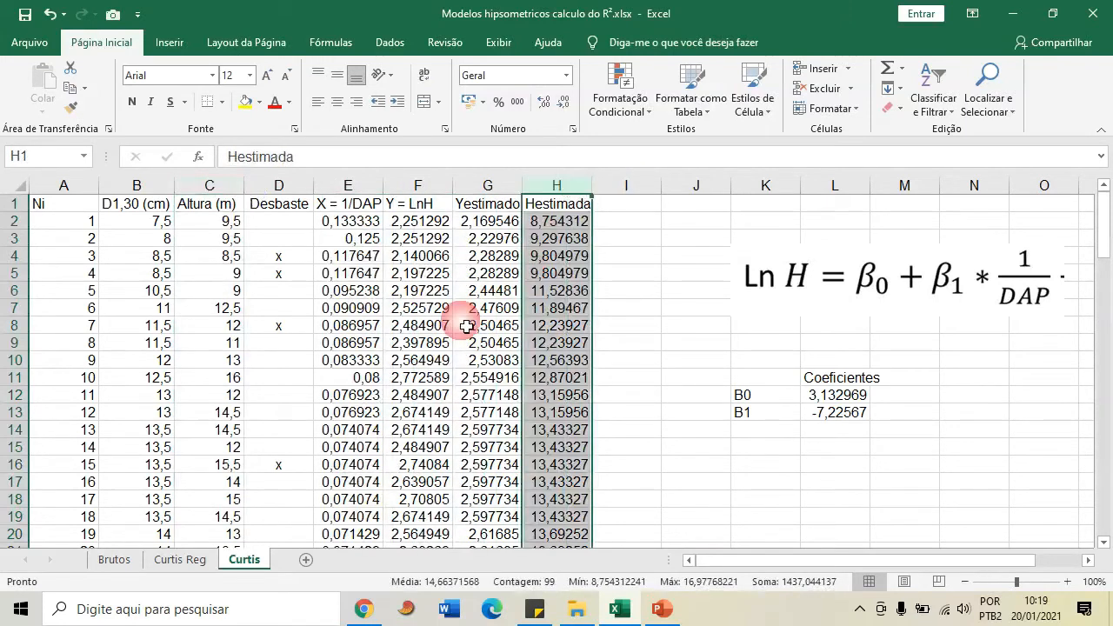
{"action": "scroll", "coordinate": [235, 365], "scroll_direction": "down", "scroll_amount": 16}
{"action": "scroll", "coordinate": [239, 376], "scroll_direction": "down", "scroll_amount": 12}
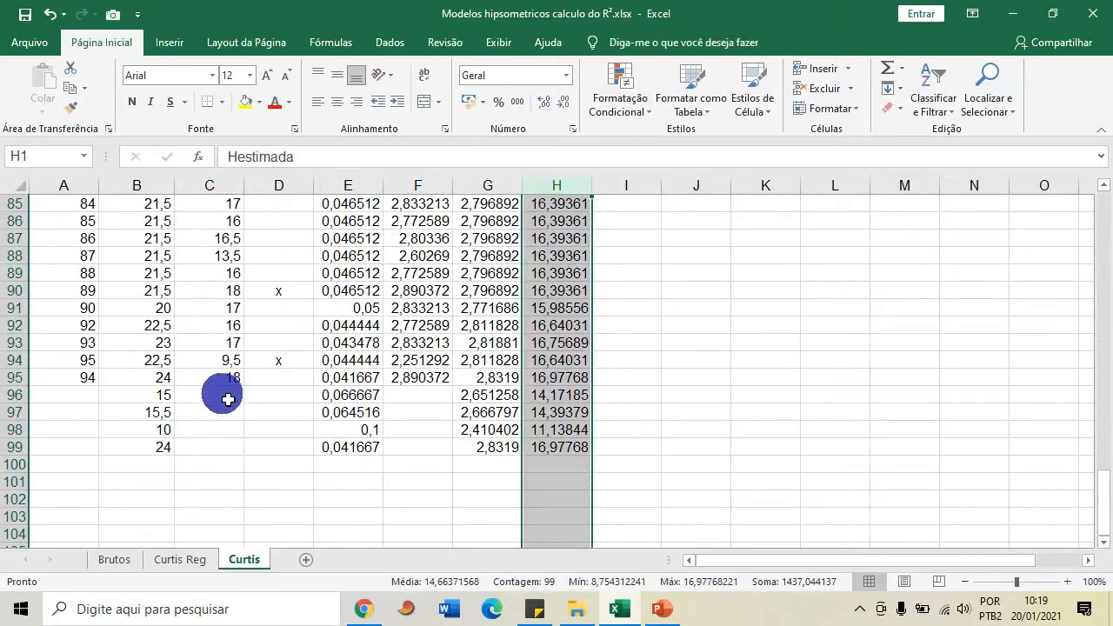
{"action": "scroll", "coordinate": [383, 432], "scroll_direction": "up", "scroll_amount": 7}
{"action": "scroll", "coordinate": [399, 432], "scroll_direction": "up", "scroll_amount": 20}
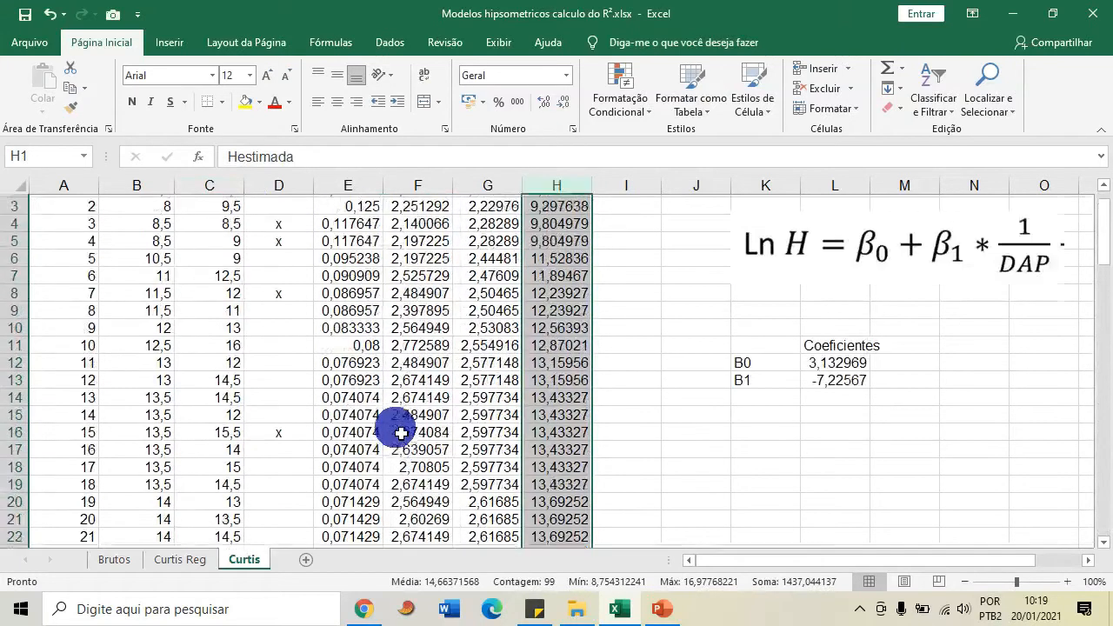
Compare each measured height in C2:C6 with the estimated height in the same row of H2:H6
{"action": "left_click", "coordinate": [221, 220]}
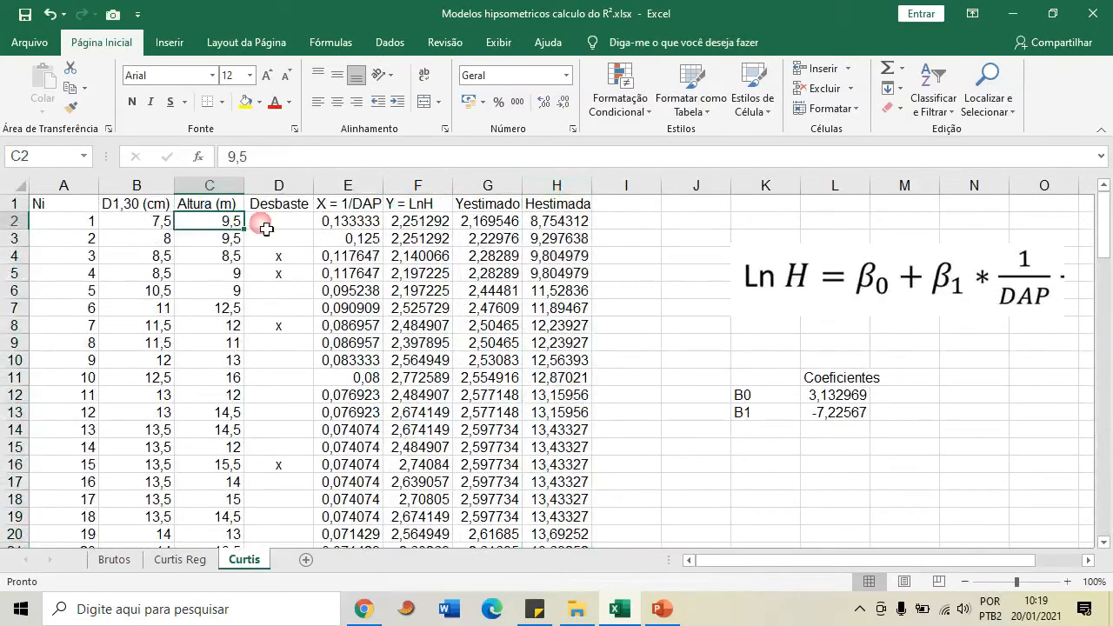
{"action": "left_click", "coordinate": [557, 220]}
{"action": "left_click", "coordinate": [233, 240]}
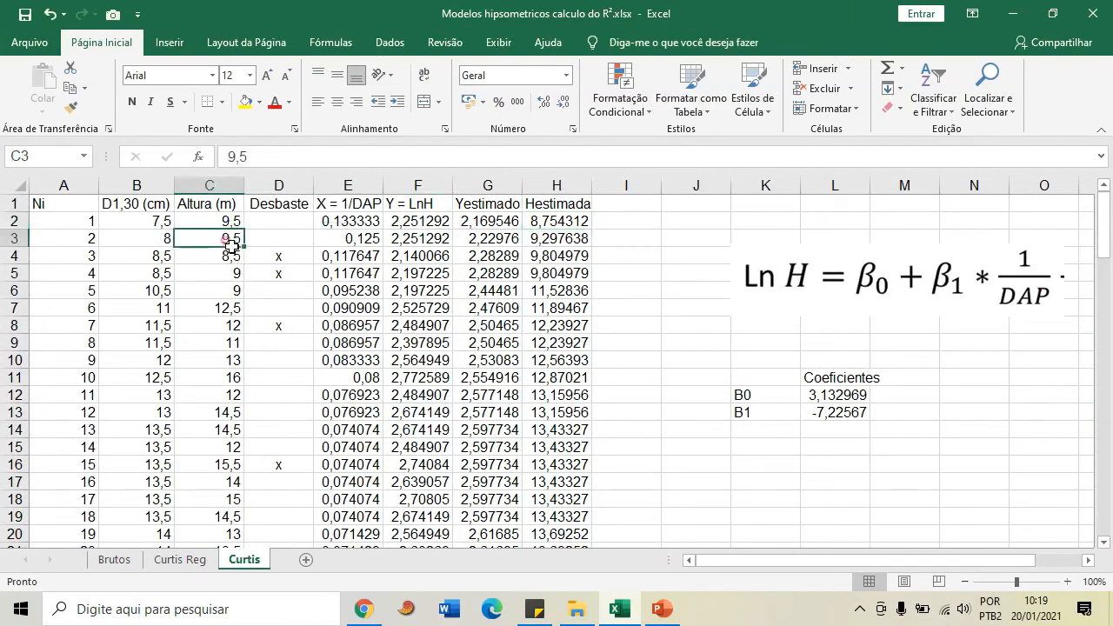
{"action": "left_click", "coordinate": [554, 246]}
{"action": "left_click", "coordinate": [216, 259]}
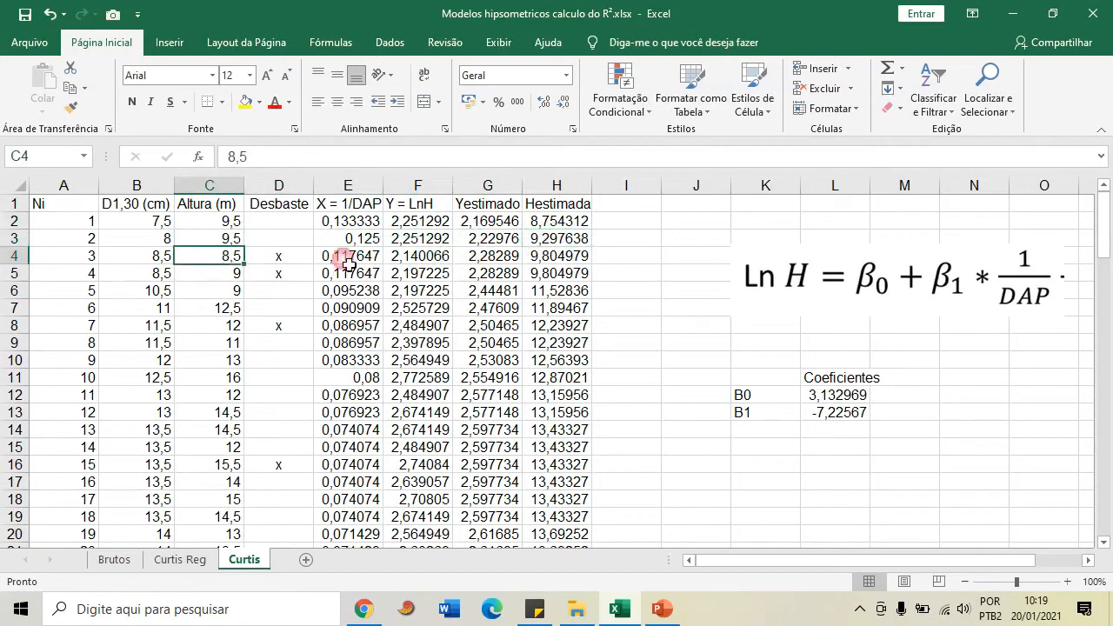
{"action": "left_click", "coordinate": [561, 256]}
{"action": "left_click", "coordinate": [216, 273]}
{"action": "left_click", "coordinate": [534, 281]}
{"action": "left_click", "coordinate": [219, 288]}
{"action": "left_click", "coordinate": [556, 291]}
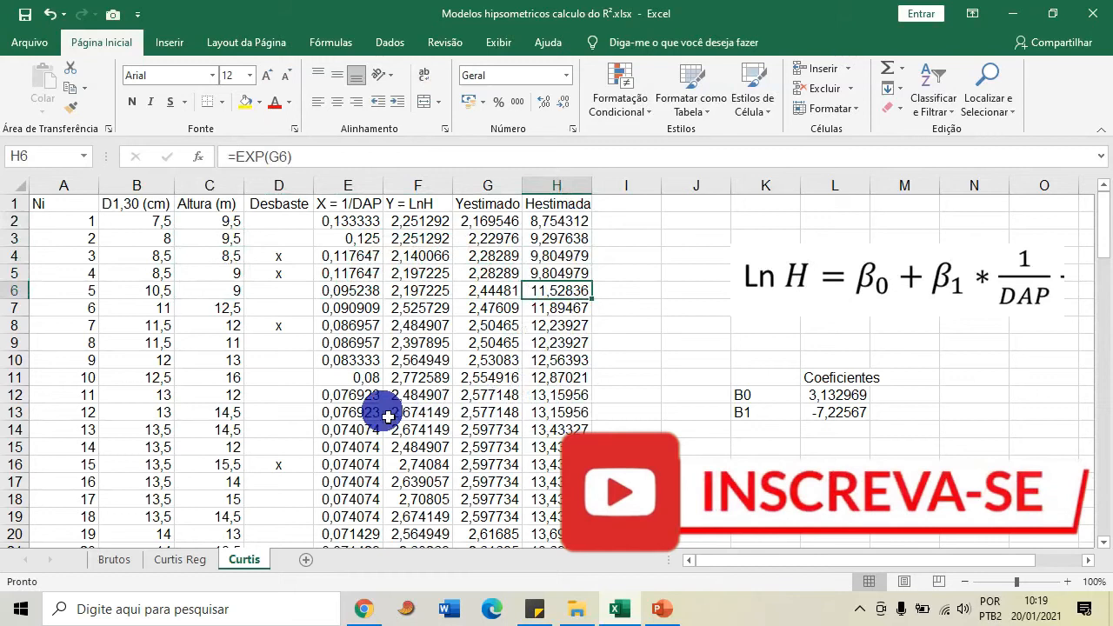
Open the Curtis Reg sheet and examine the regression statistics at the start of the results summary
{"action": "left_click", "coordinate": [192, 563]}
{"action": "scroll", "coordinate": [179, 366], "scroll_direction": "up", "scroll_amount": 2}
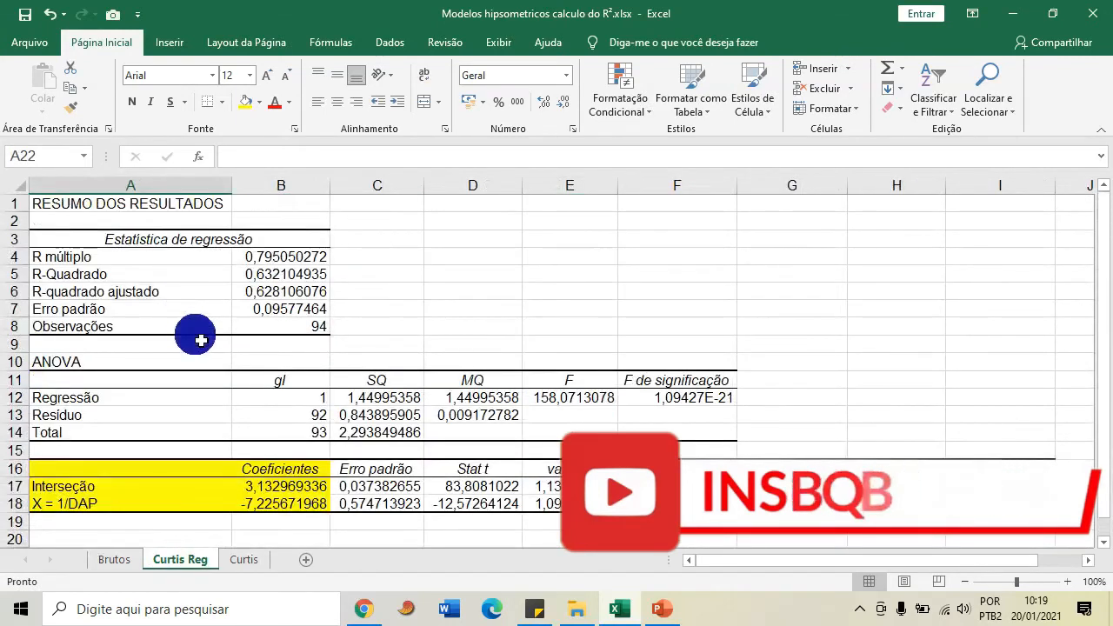
Review the regression statistics in A3:B8 and fill the R-Quadrado label and value in A5:B5 with orange
{"action": "scroll", "coordinate": [197, 336], "scroll_direction": "down", "scroll_amount": 1}
{"action": "scroll", "coordinate": [194, 338], "scroll_direction": "up", "scroll_amount": 1}
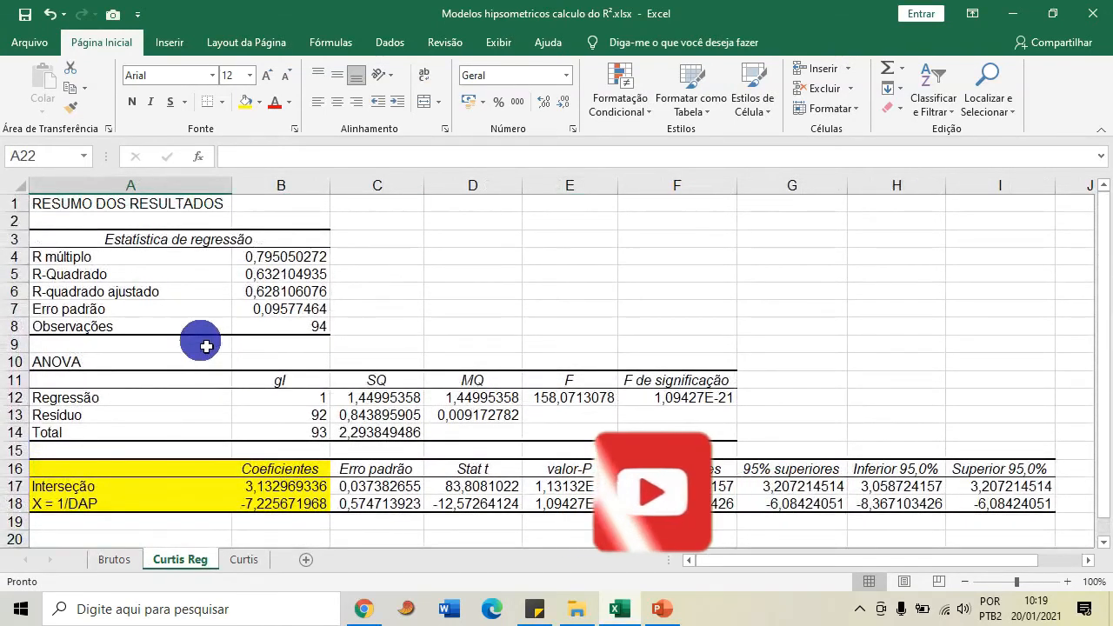
{"action": "left_click_drag", "start_coordinate": [47, 241], "coordinate": [299, 327]}
{"action": "left_click", "coordinate": [423, 325]}
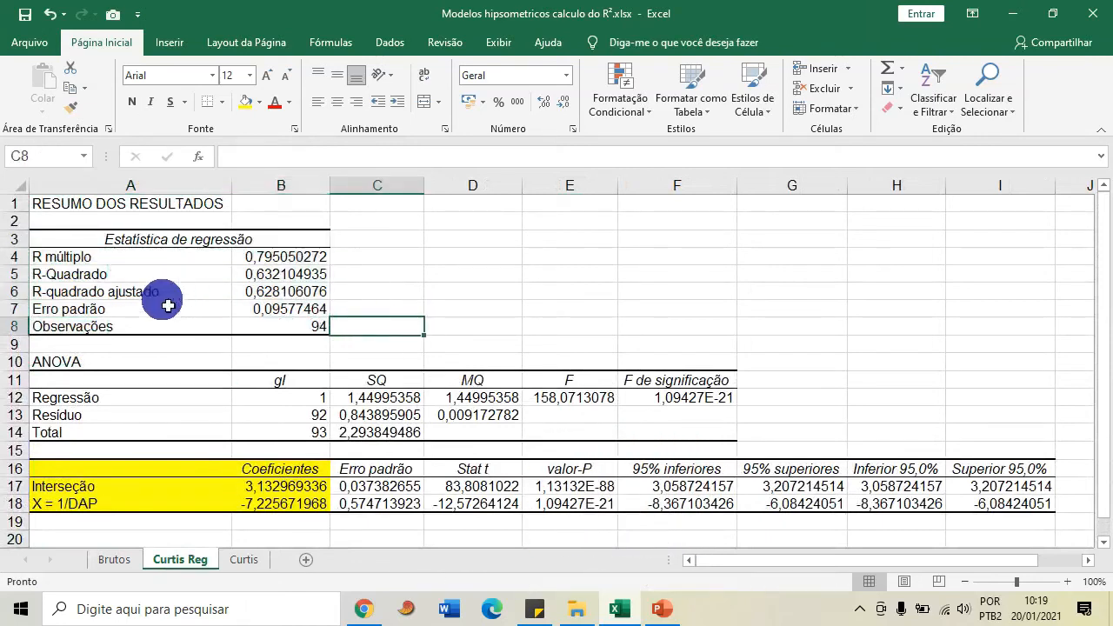
{"action": "left_click", "coordinate": [105, 273]}
{"action": "left_click", "coordinate": [287, 274], "text": "shift"}
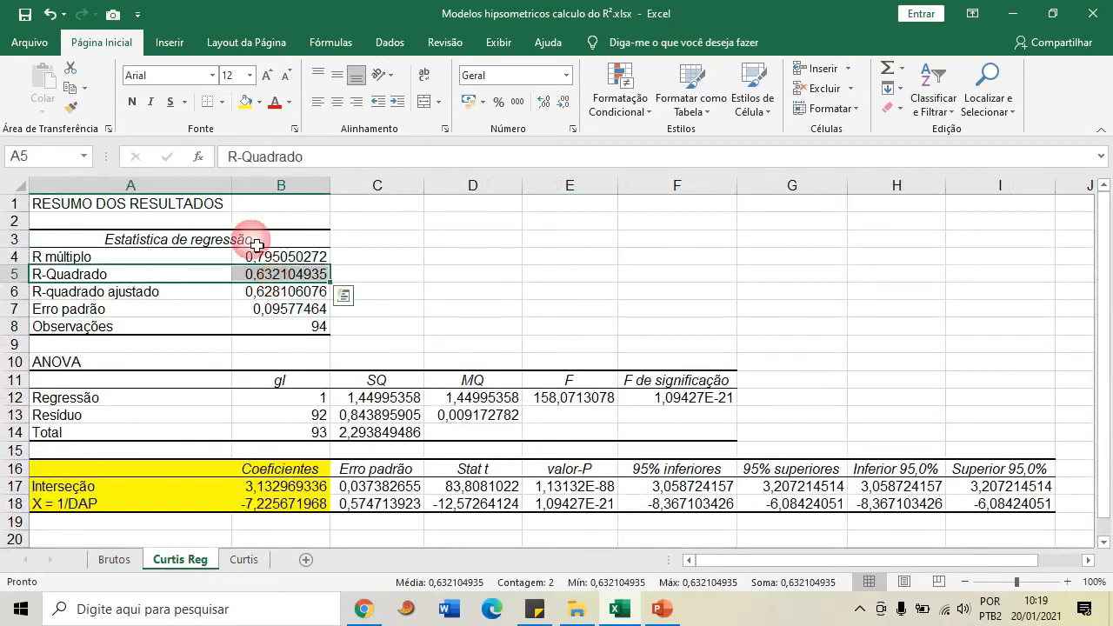
{"action": "left_click", "coordinate": [258, 104]}
{"action": "left_click", "coordinate": [274, 235]}
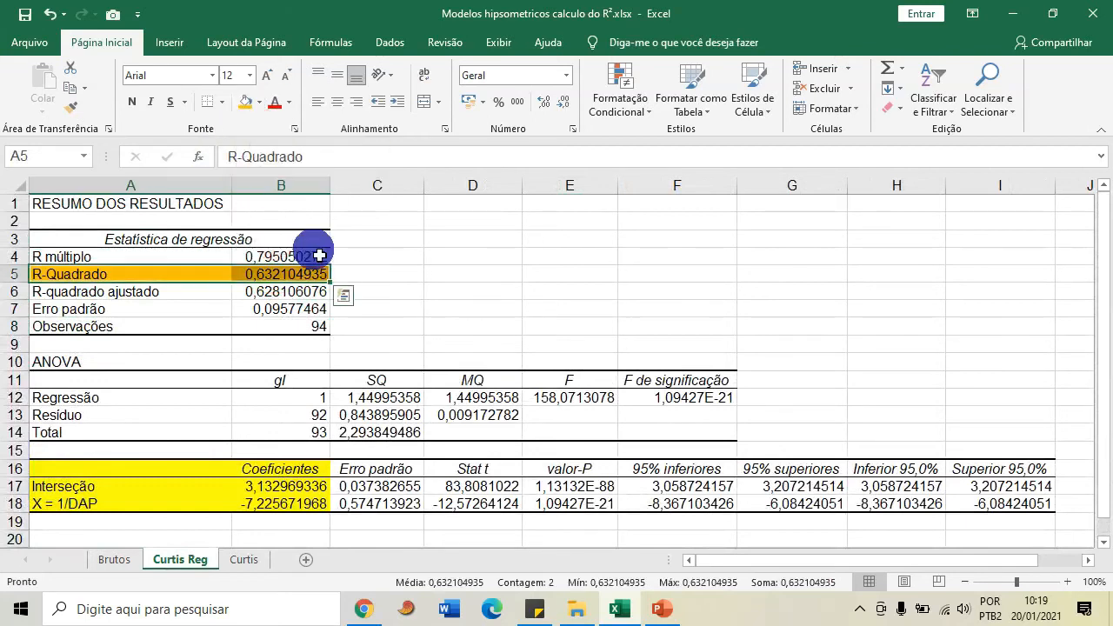
{"action": "left_click", "coordinate": [402, 287]}
Format the R-Quadrado value in B5 as a percentage with two decimal places
{"action": "left_click", "coordinate": [261, 275]}
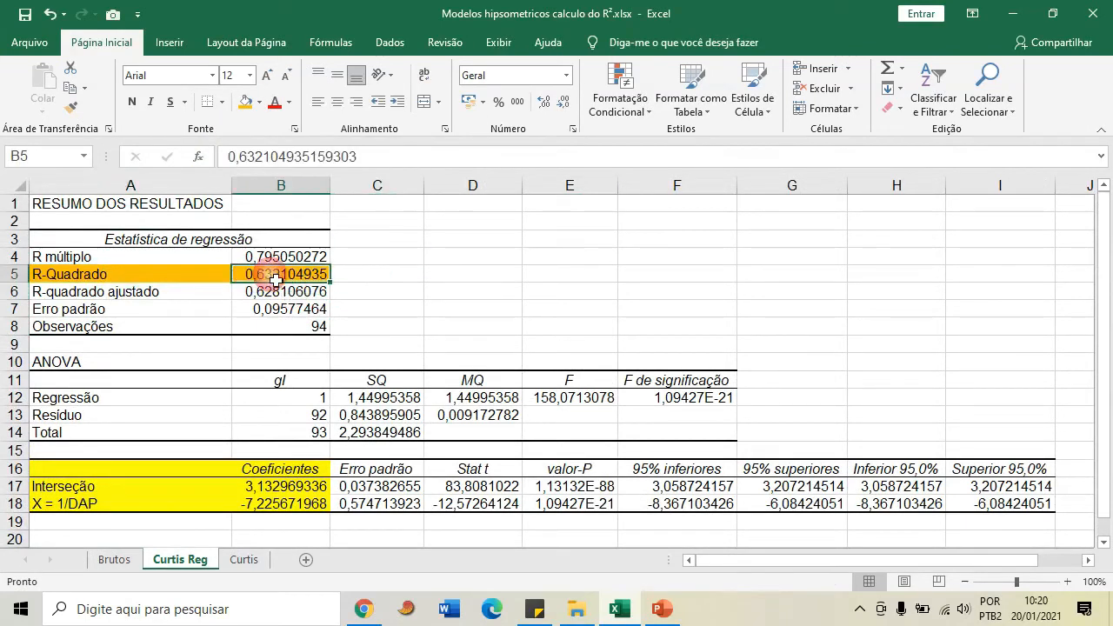
{"action": "left_click", "coordinate": [405, 281]}
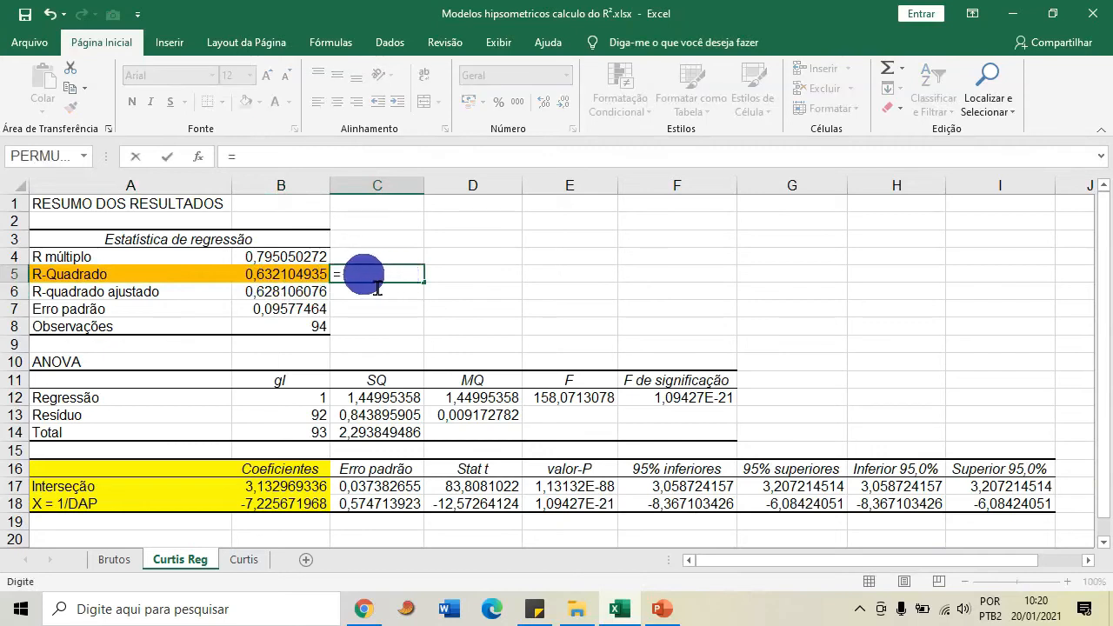
{"action": "left_click", "coordinate": [274, 276]}
{"action": "right_click", "coordinate": [274, 279]}
{"action": "left_click", "coordinate": [343, 489]}
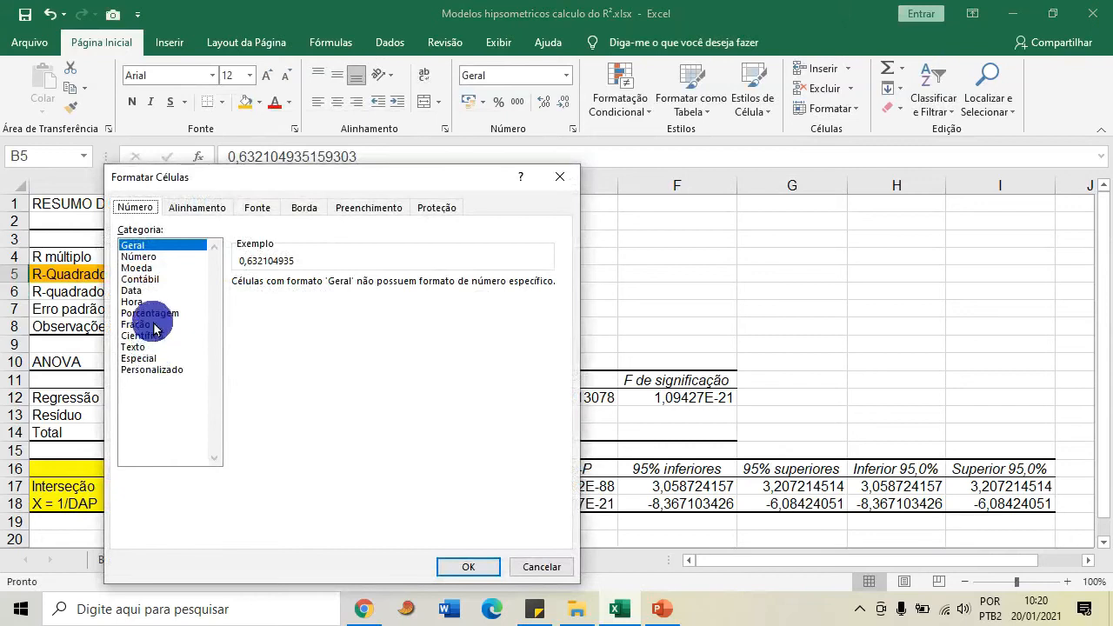
{"action": "left_click", "coordinate": [150, 313]}
{"action": "left_click", "coordinate": [466, 566]}
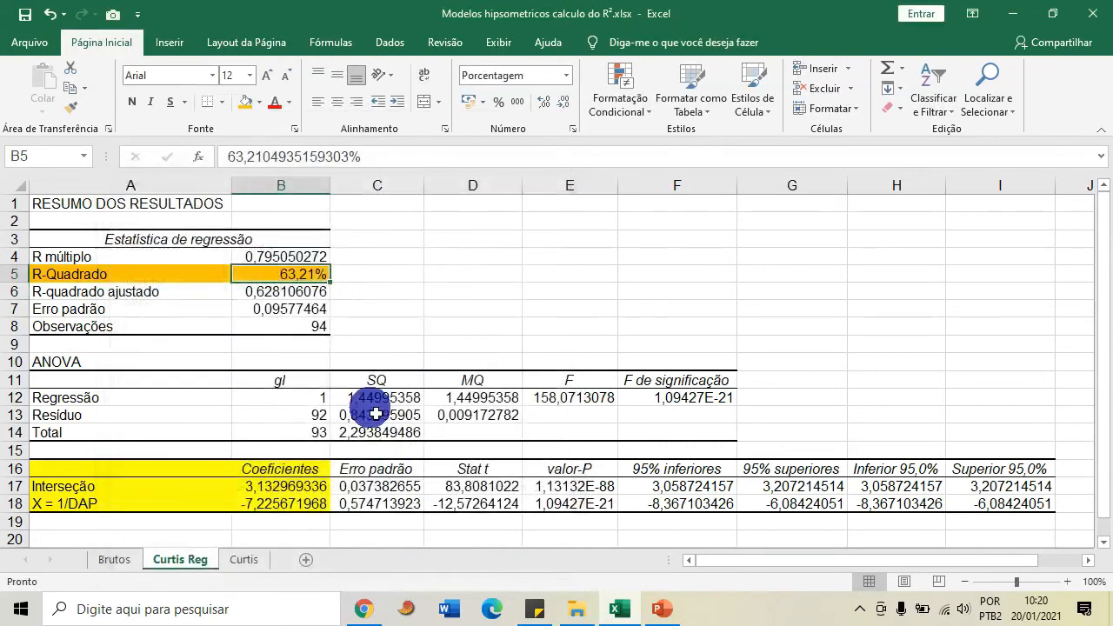
{"action": "left_click", "coordinate": [405, 271]}
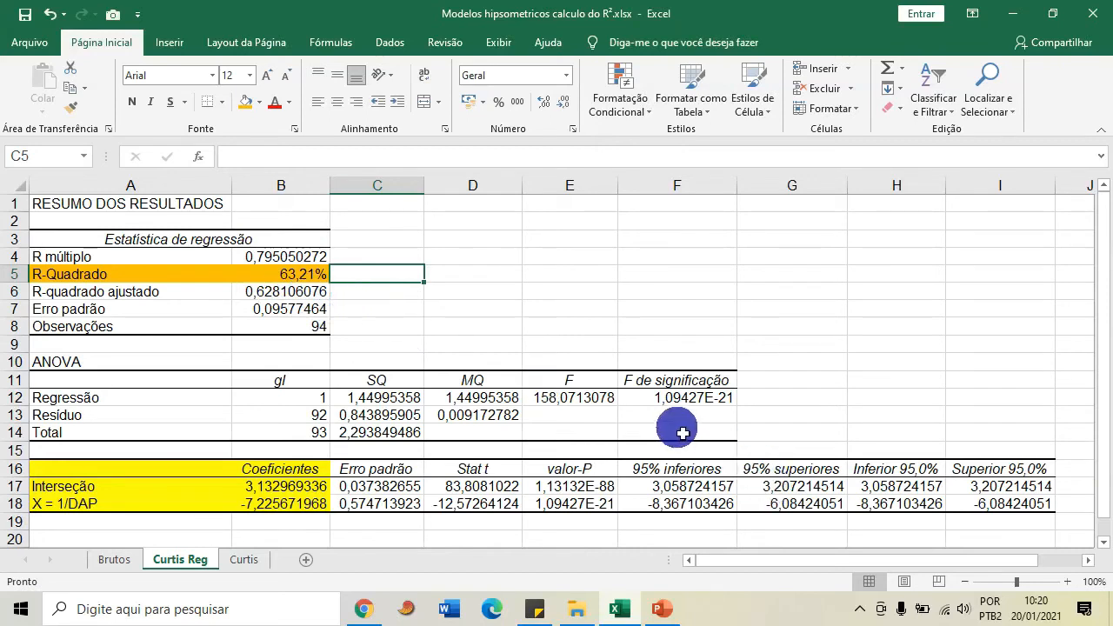
Fill the F de significação header and value in F11:F12 with orange and enter the label p above them in F10
{"action": "left_click", "coordinate": [708, 402]}
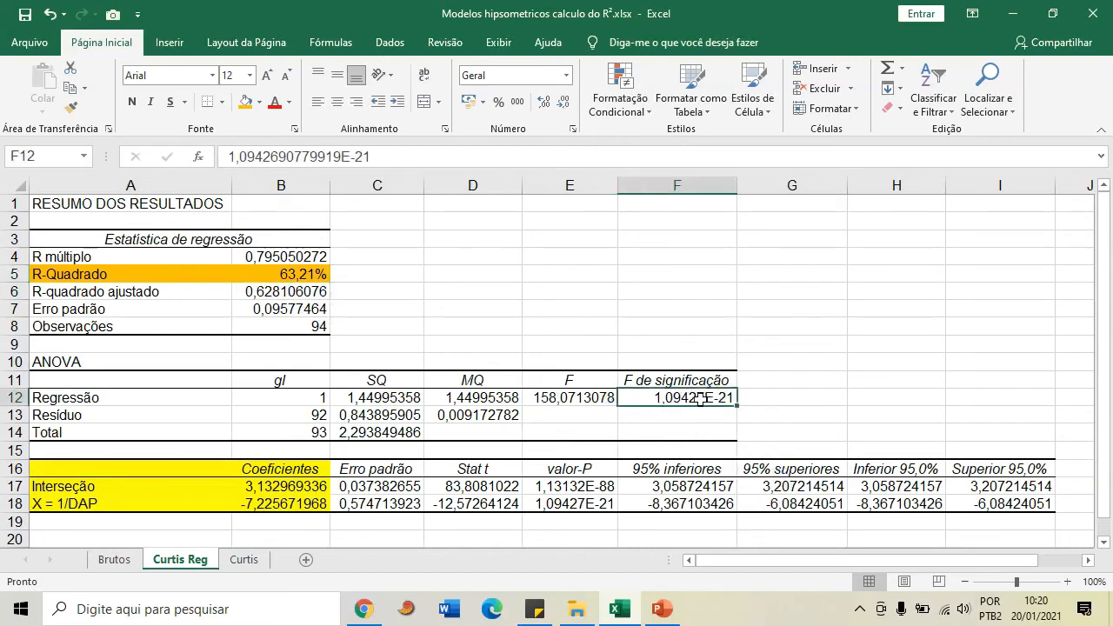
{"action": "left_click_drag", "start_coordinate": [700, 399], "coordinate": [687, 381]}
{"action": "left_click", "coordinate": [246, 108]}
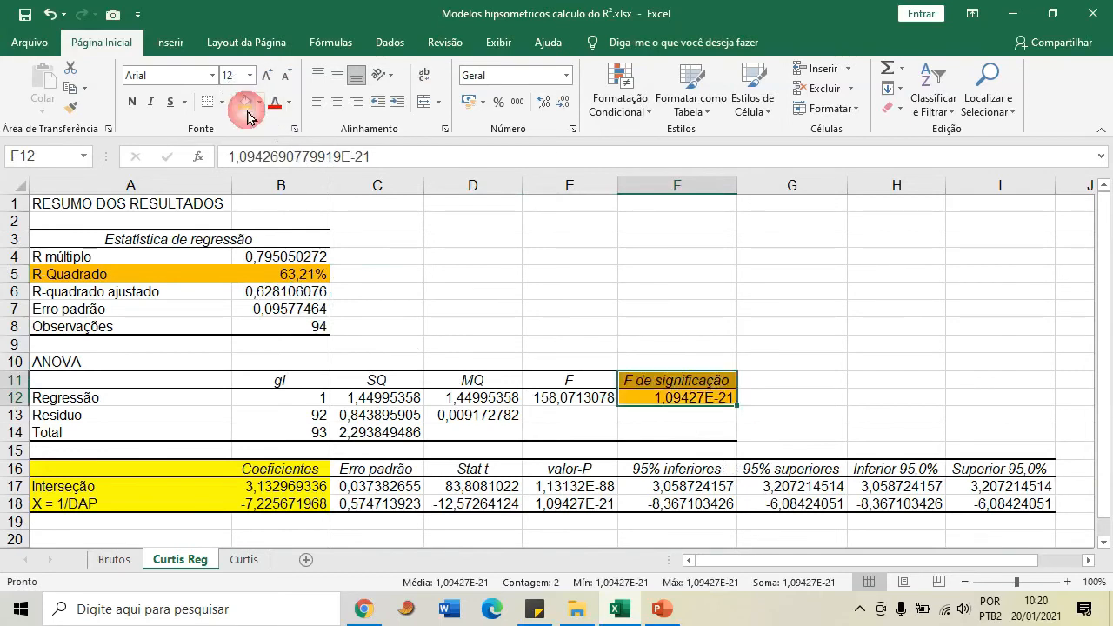
{"action": "left_click", "coordinate": [663, 363]}
{"action": "type", "text": "p"}
{"action": "key", "text": "Return"}
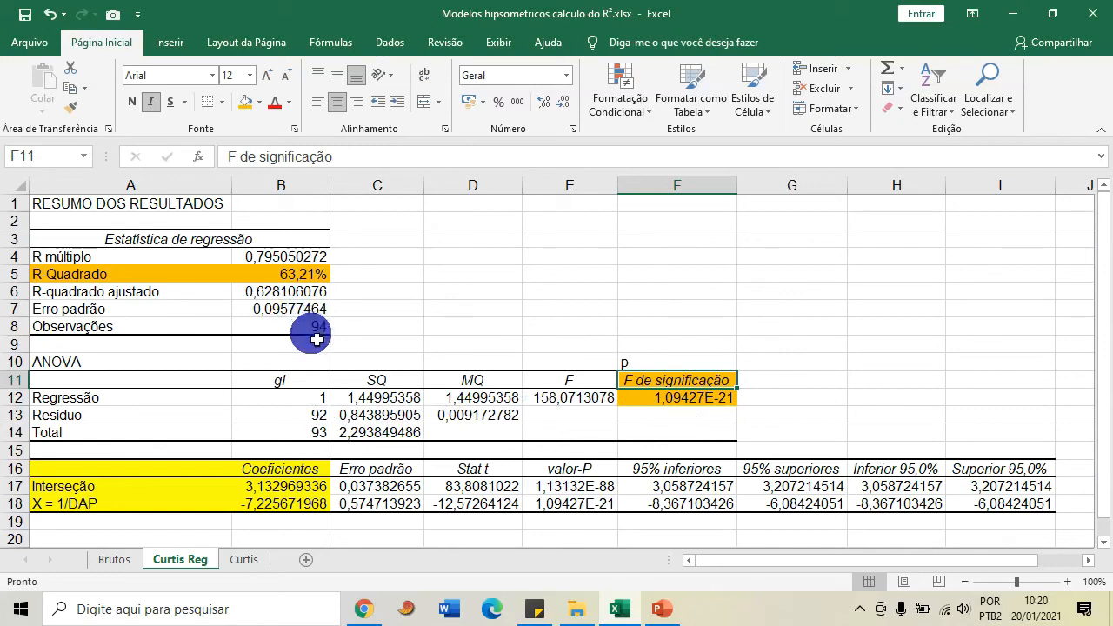
Examine the R-Quadrado percentage in row 5 together with the significance value of the ANOVA table
{"action": "left_click_drag", "start_coordinate": [112, 277], "coordinate": [324, 273]}
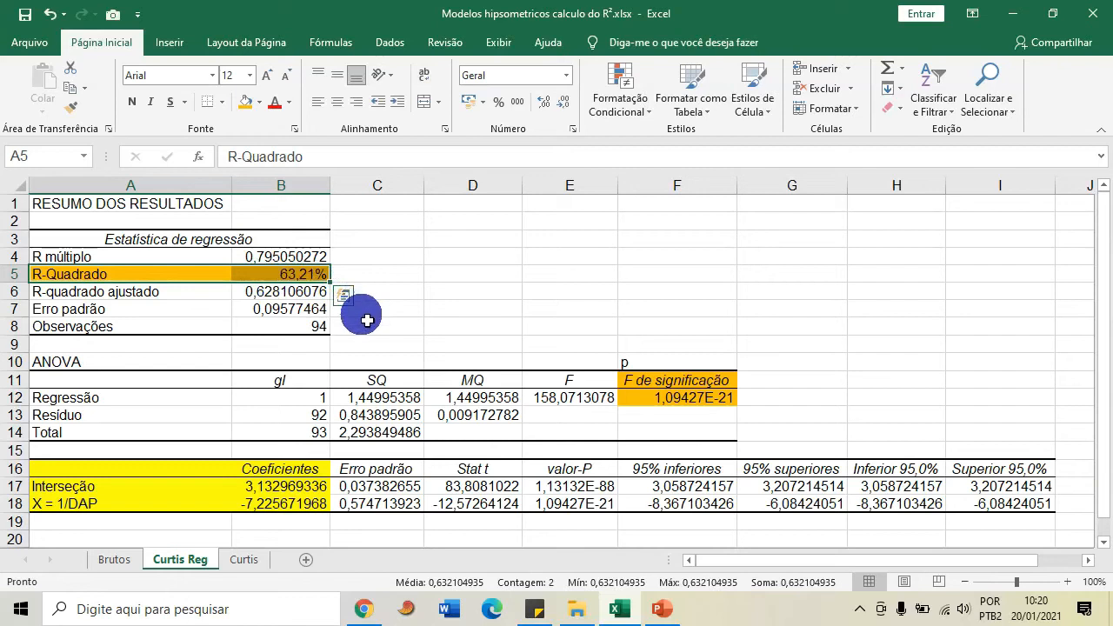
{"action": "left_click", "coordinate": [513, 326]}
{"action": "left_click_drag", "start_coordinate": [296, 274], "coordinate": [113, 281]}
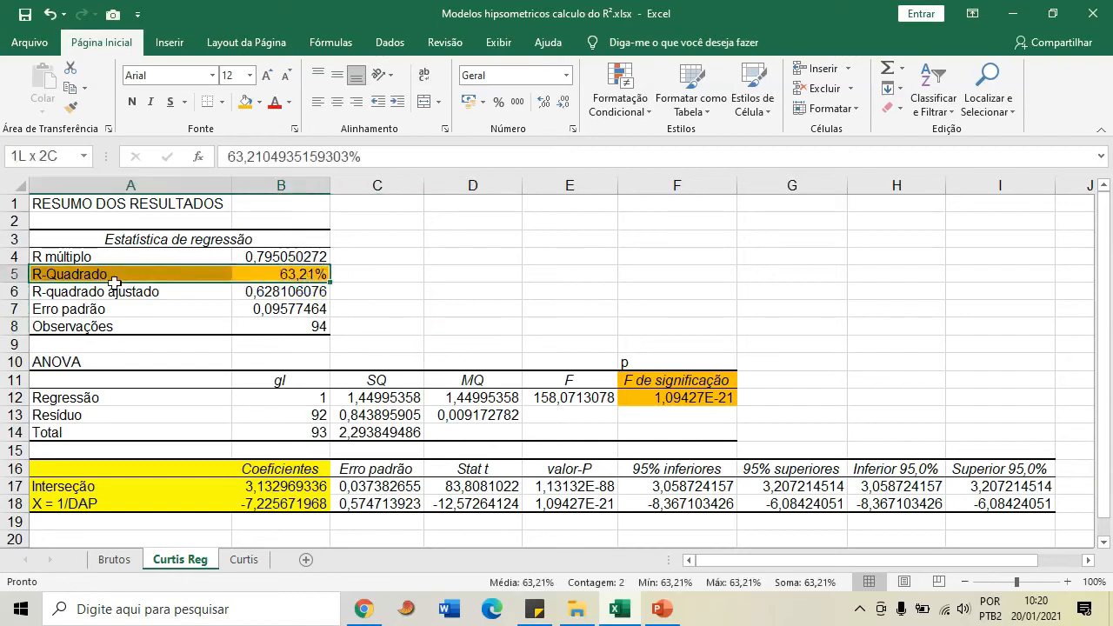
{"action": "left_click", "coordinate": [420, 276]}
{"action": "left_click", "coordinate": [727, 278]}
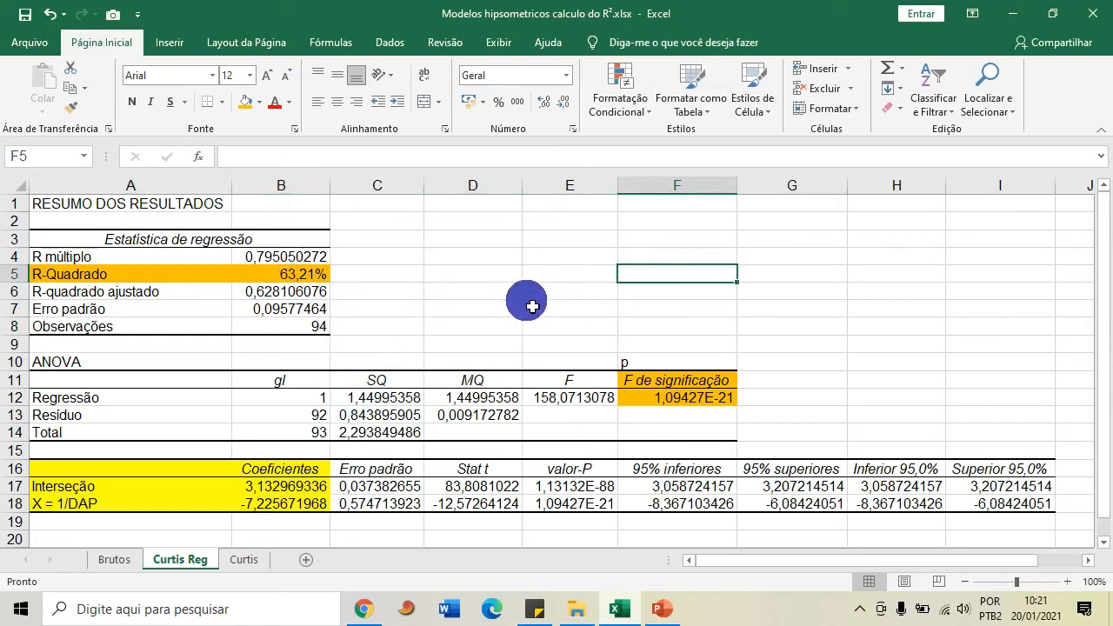
{"action": "left_click_drag", "start_coordinate": [291, 274], "coordinate": [67, 274]}
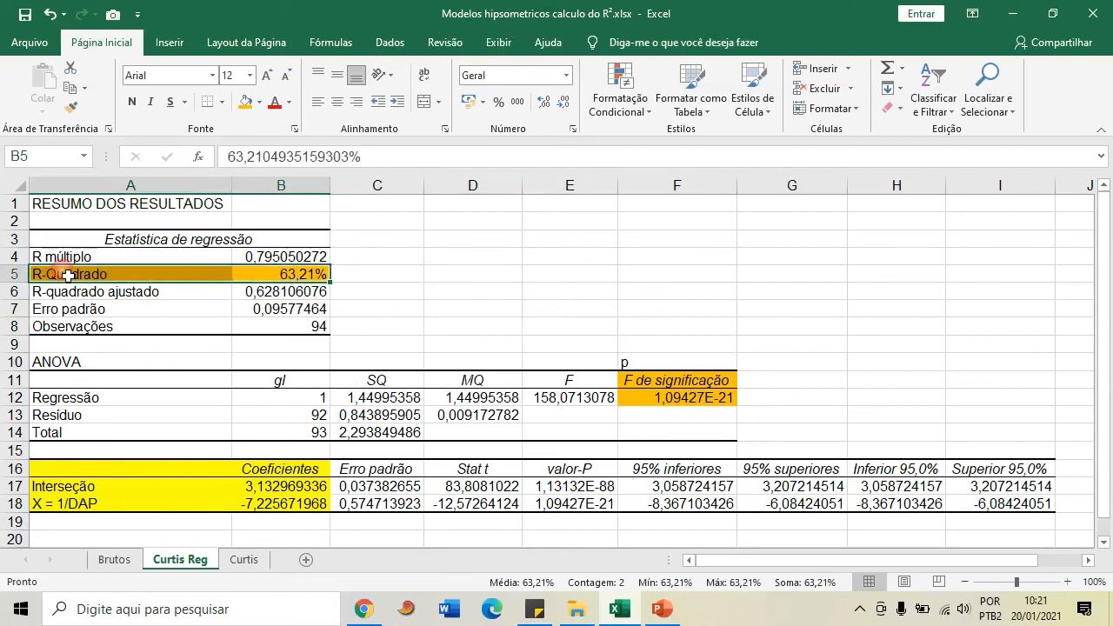
{"action": "left_click", "coordinate": [565, 351]}
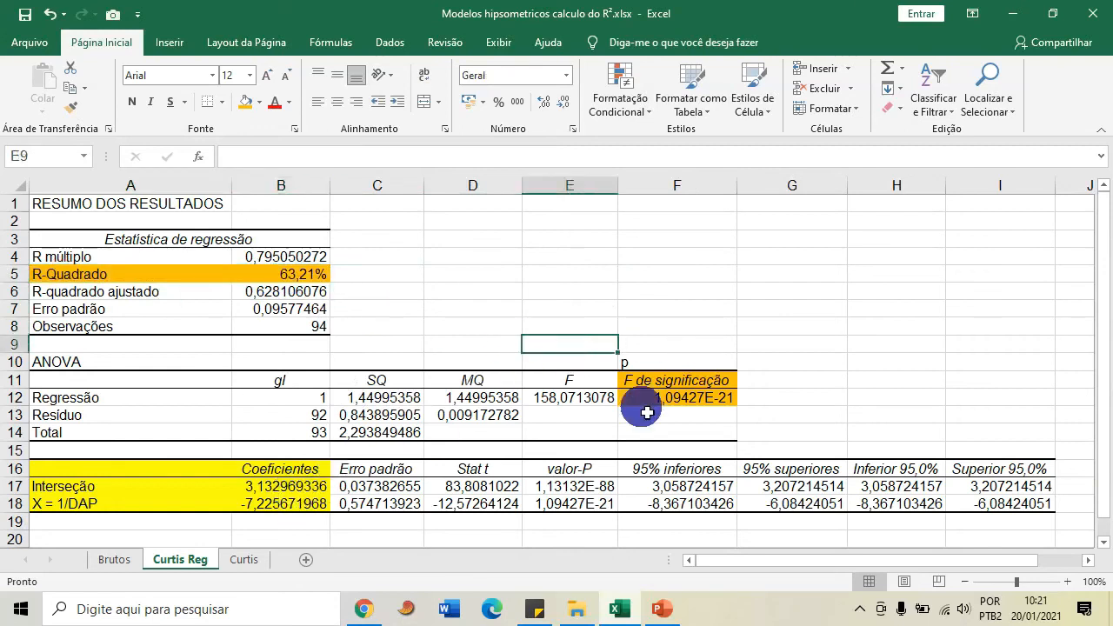
{"action": "left_click", "coordinate": [526, 277]}
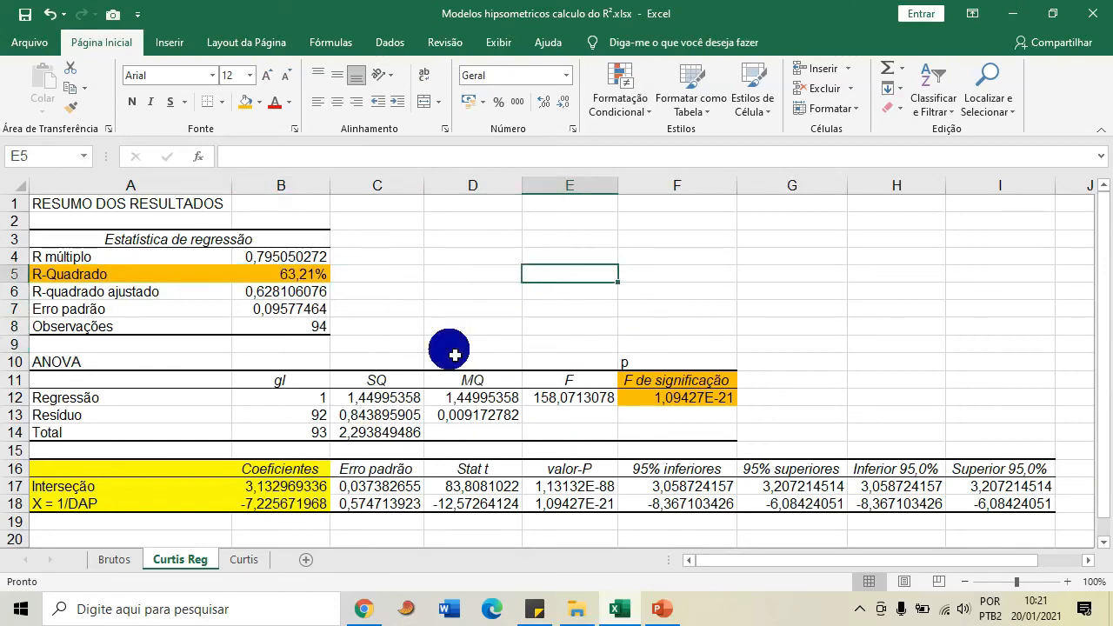
{"action": "mouse_move", "coordinate": [291, 276]}
{"action": "left_mouse_down"}
{"action": "mouse_move", "coordinate": [179, 275]}
{"action": "mouse_move", "coordinate": [309, 276]}
{"action": "left_mouse_up"}
{"action": "left_click", "coordinate": [426, 298]}
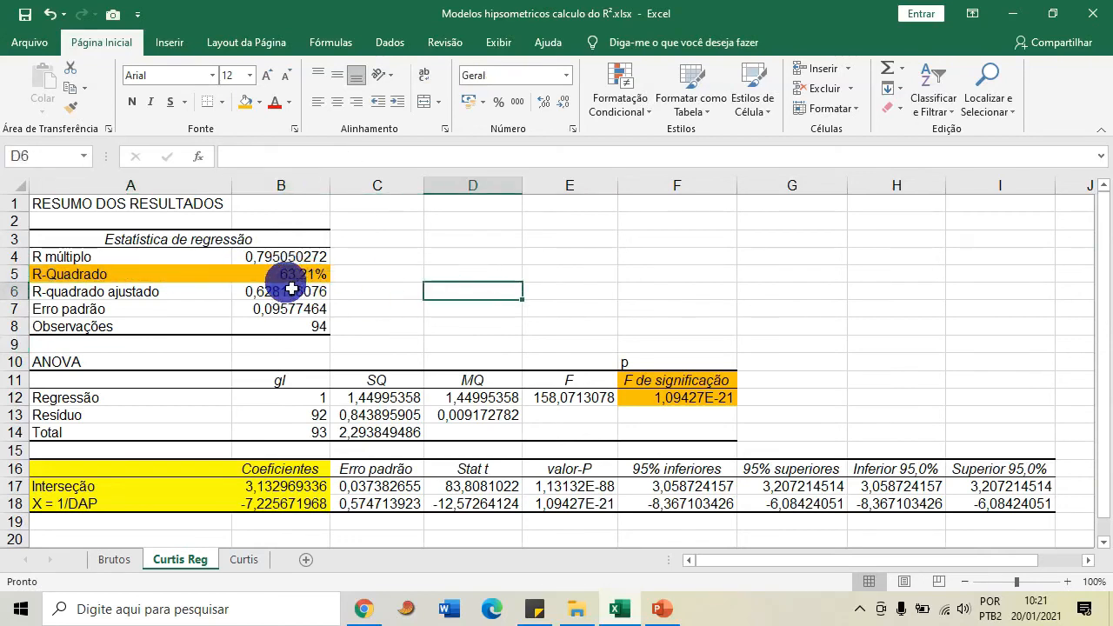
Return to the Curtis sheet and review the Yestimado formula in G2 and the whole Hestimada column
{"action": "left_click", "coordinate": [248, 557]}
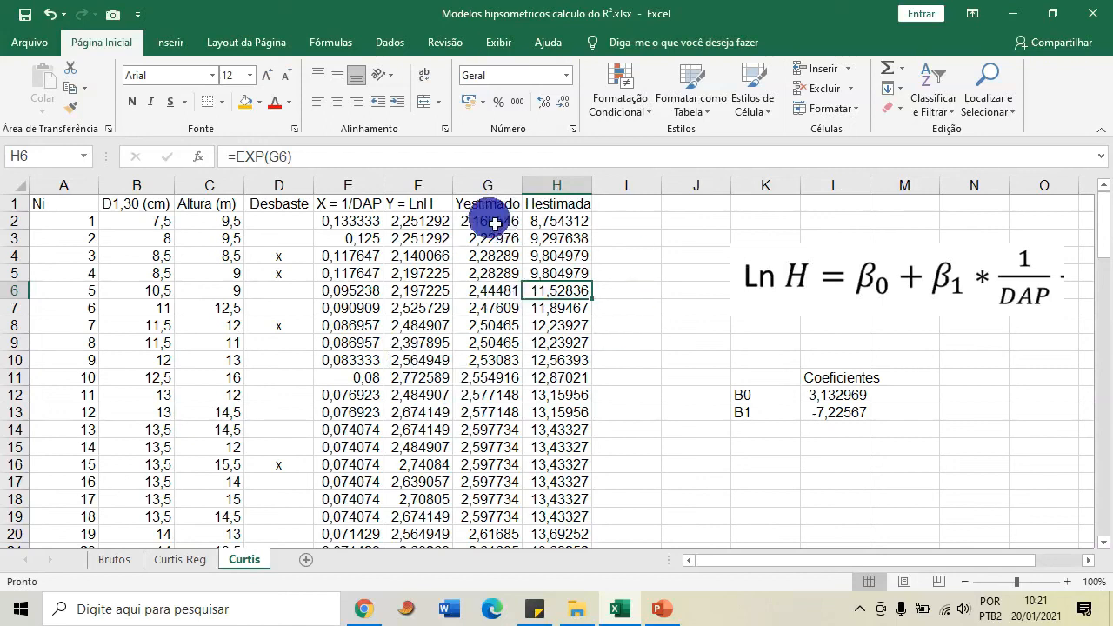
{"action": "left_click", "coordinate": [431, 226]}
{"action": "left_click", "coordinate": [514, 226]}
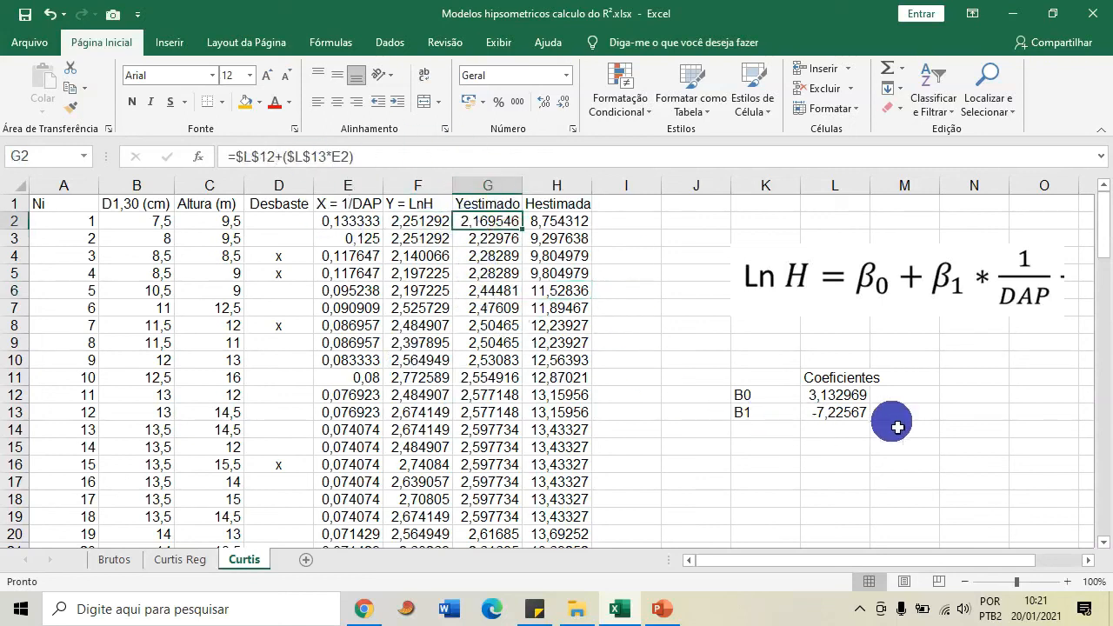
{"action": "scroll", "coordinate": [561, 305], "scroll_direction": "down", "scroll_amount": 11}
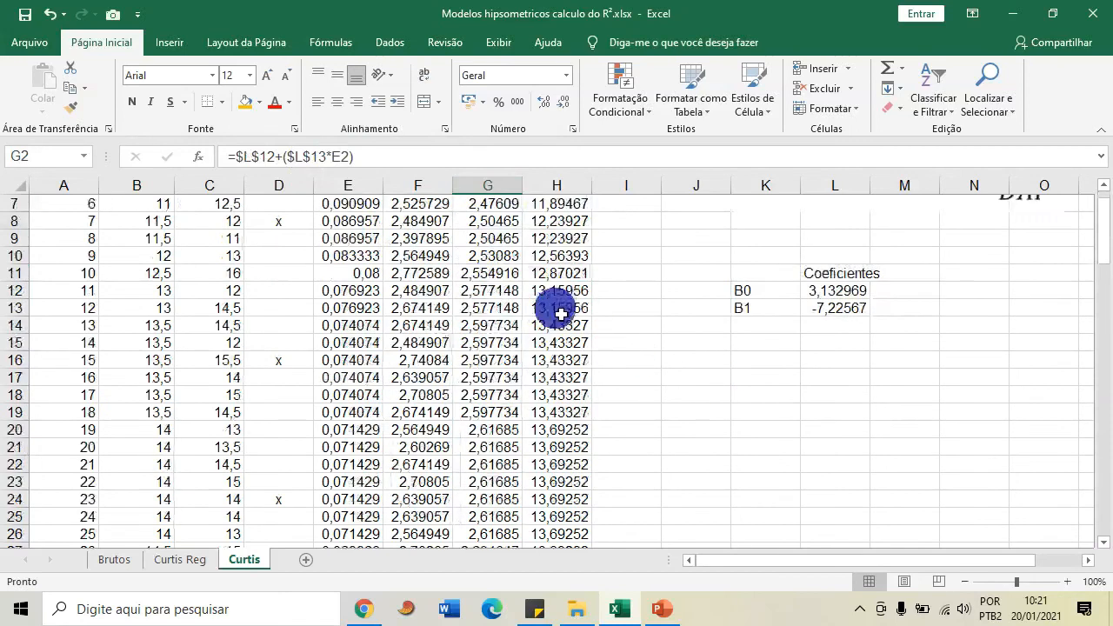
{"action": "scroll", "coordinate": [579, 379], "scroll_direction": "down", "scroll_amount": 10}
{"action": "scroll", "coordinate": [579, 379], "scroll_direction": "up", "scroll_amount": 20}
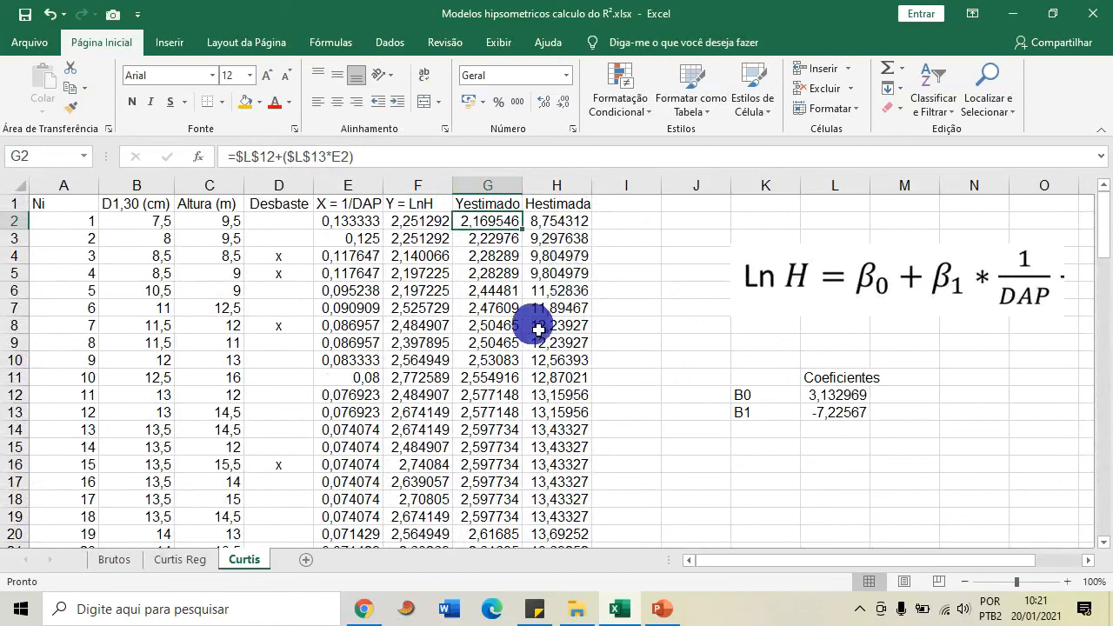
{"action": "left_click", "coordinate": [557, 185]}
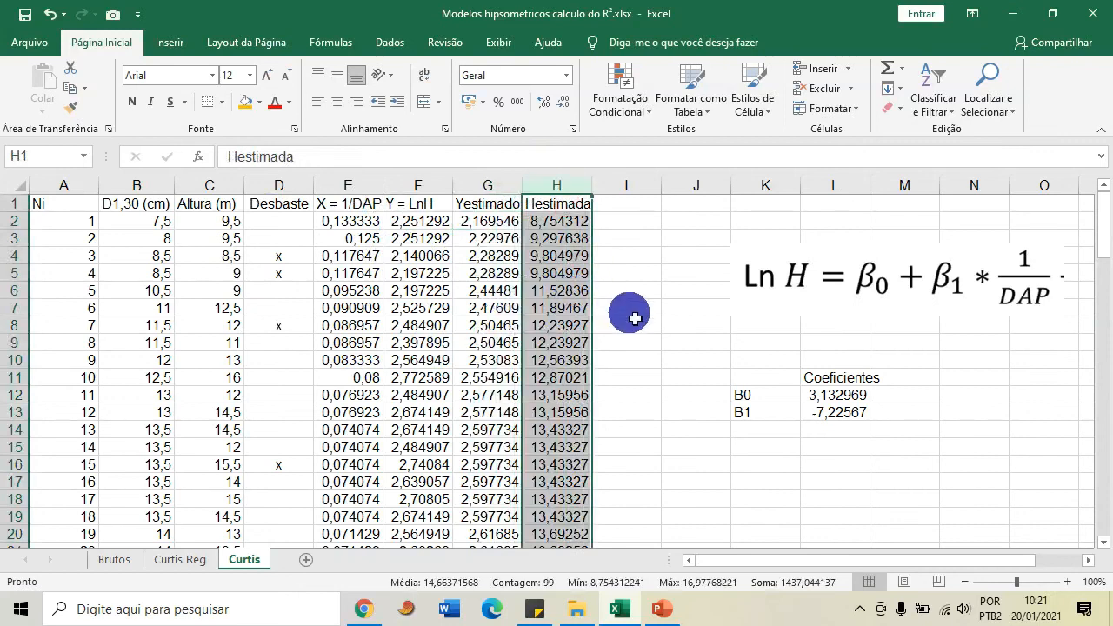
{"action": "left_click", "coordinate": [868, 611]}
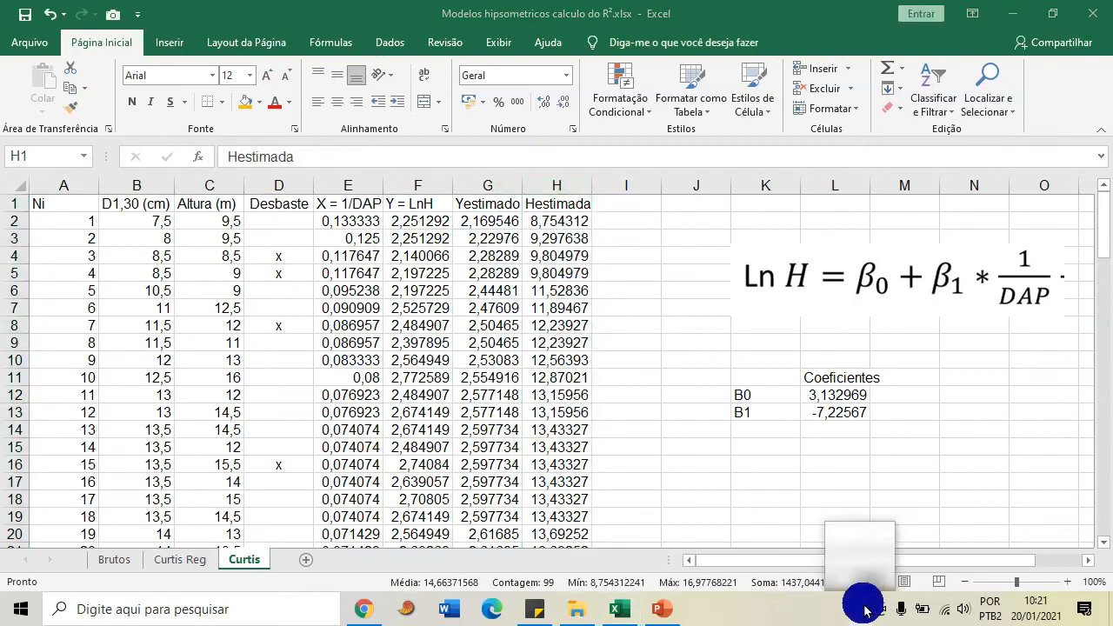